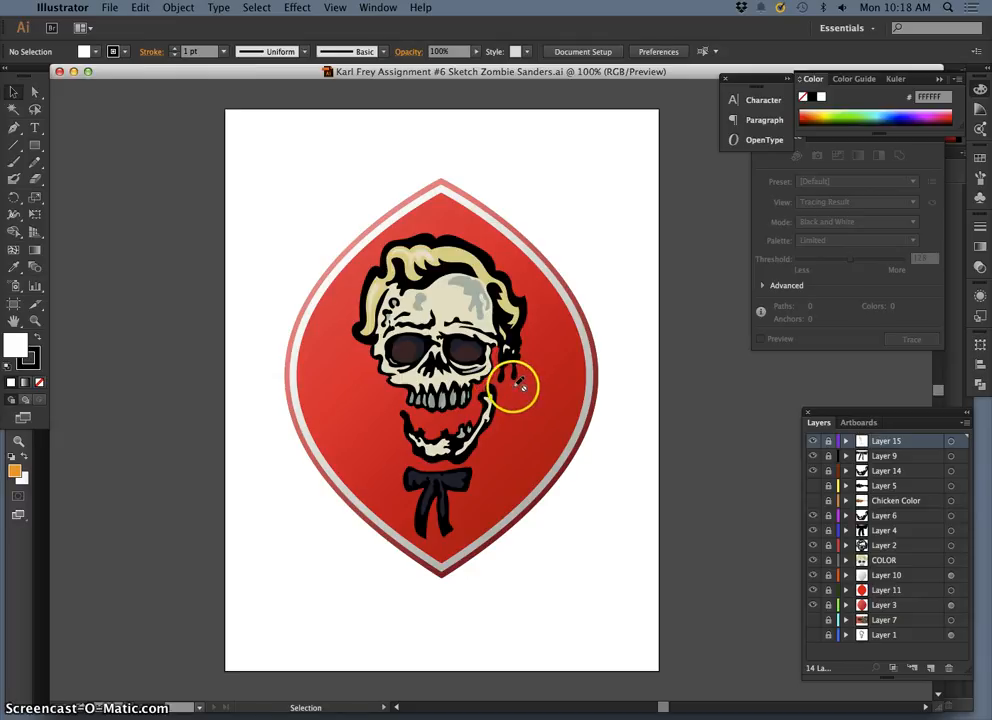
Step: Examine the skull, jaw and bow tie artwork up close and within the whole badge
left_click(486, 398)
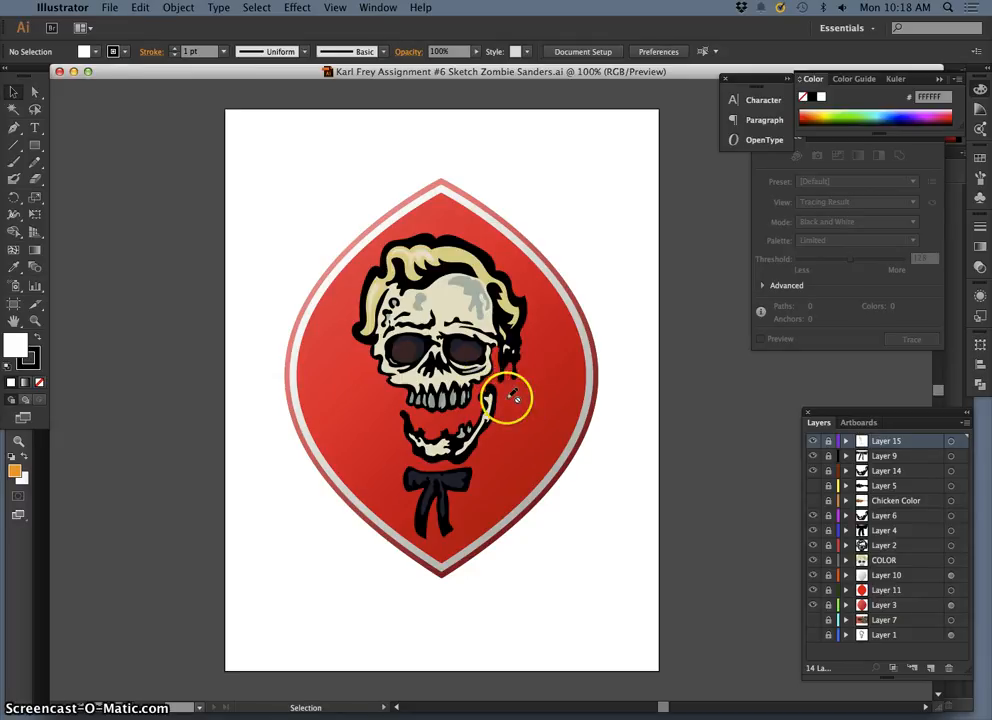
scroll(510, 390, "up", 5)
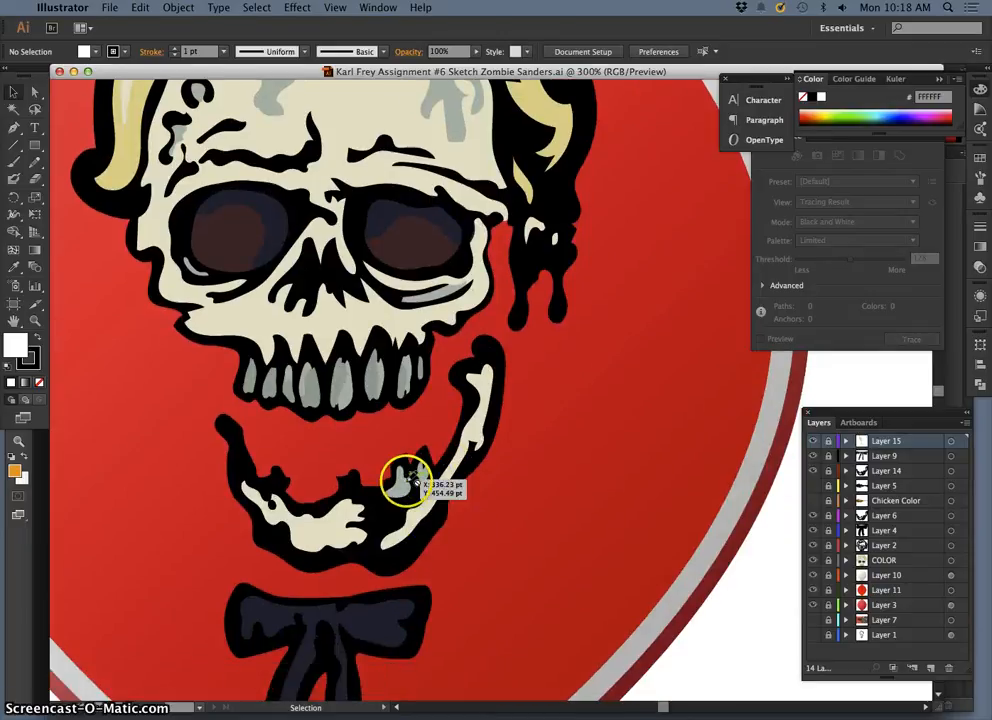
scroll(428, 376, "down", 2)
scroll(486, 348, "up", 1)
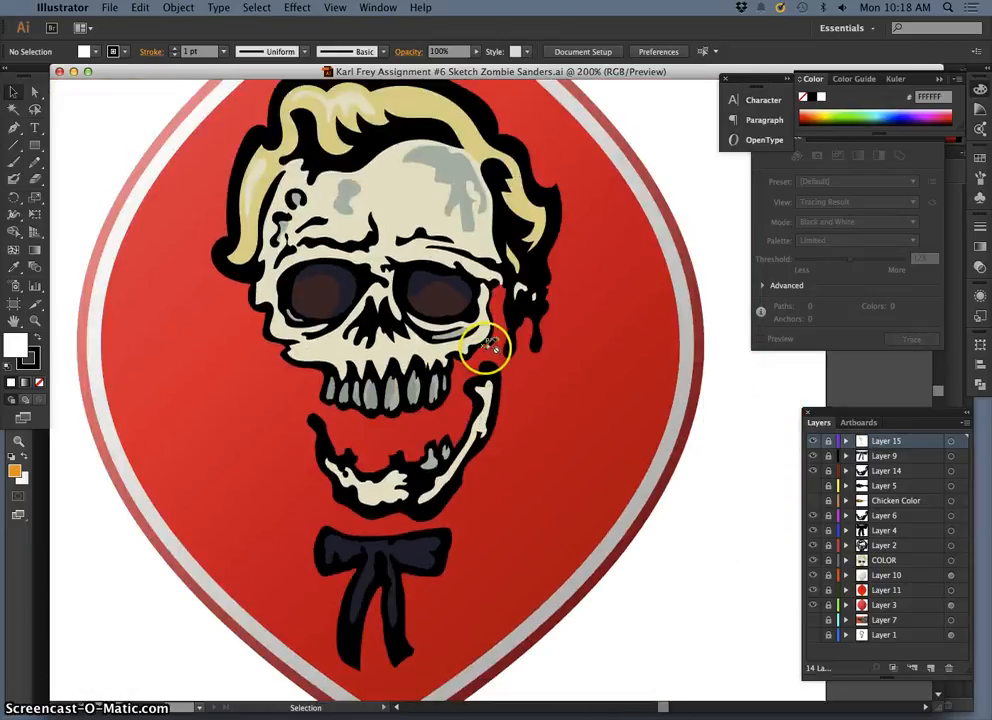
scroll(486, 348, "down", 1)
scroll(488, 352, "down", 2)
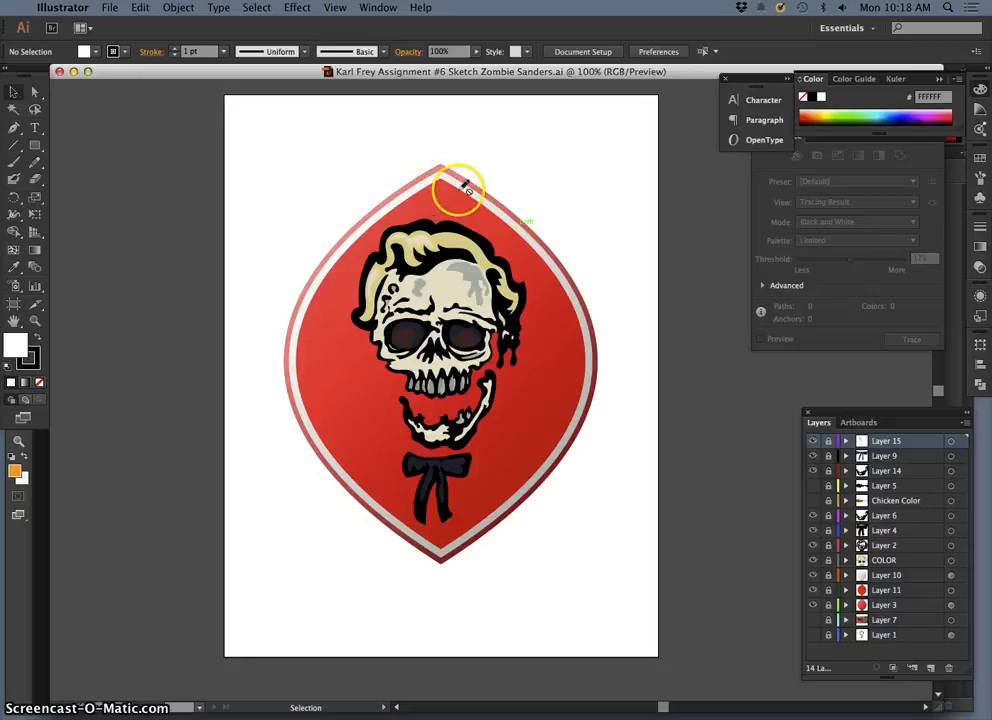
scroll(440, 470, "up", 1)
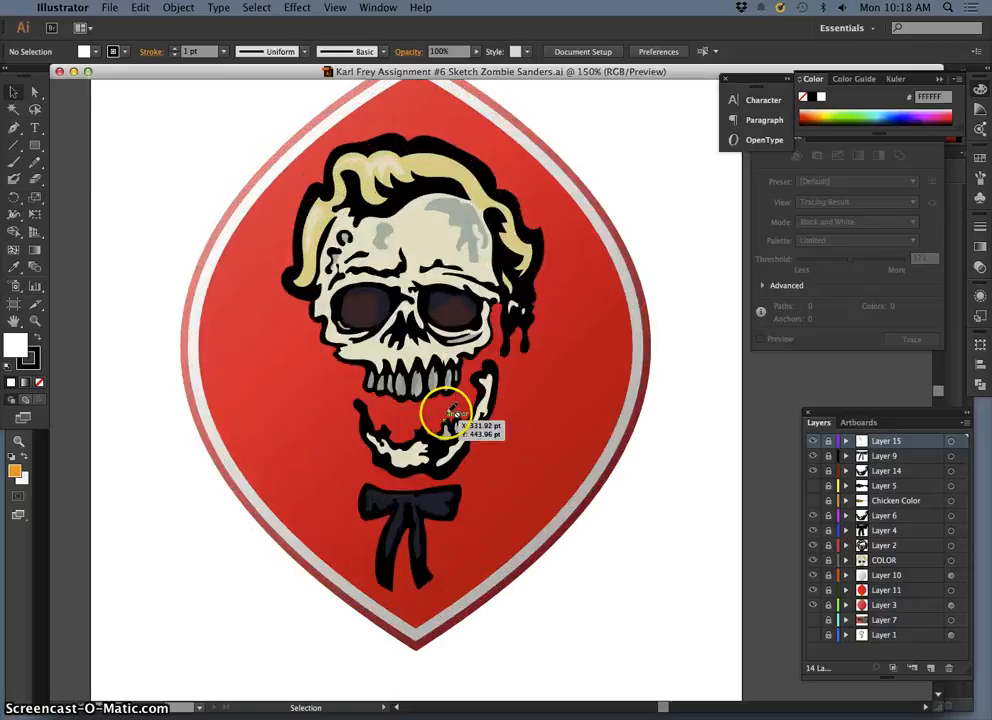
scroll(450, 412, "down", 1)
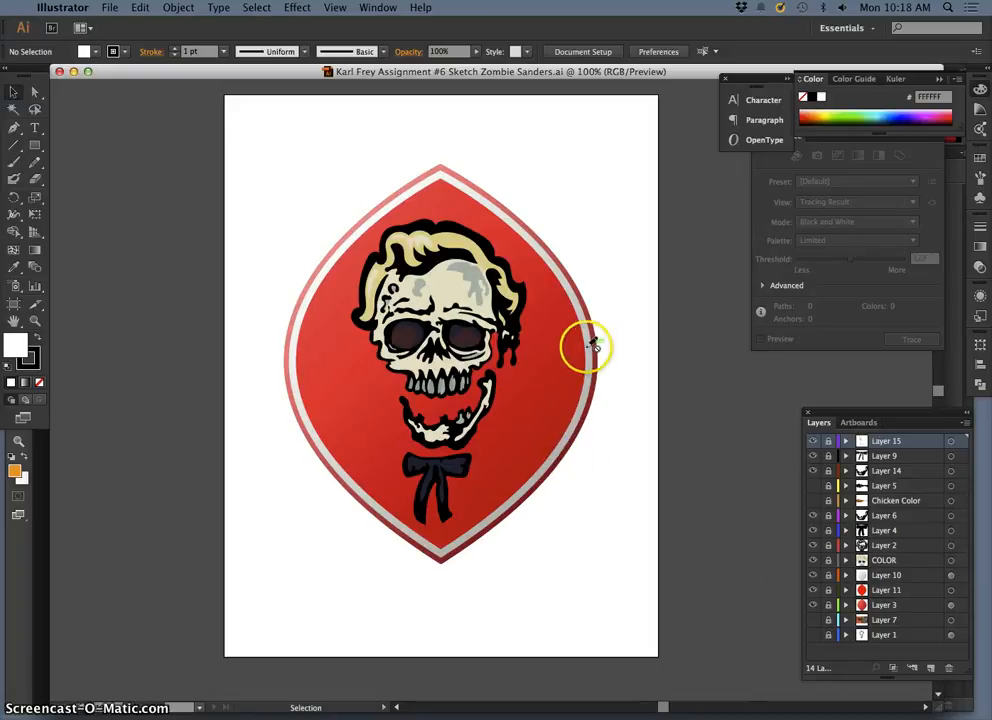
Step: Toggle the visibility of Layer 3, Layer 11 and Layer 10 off and back on to inspect the badge background
left_click(813, 607)
left_click(813, 592)
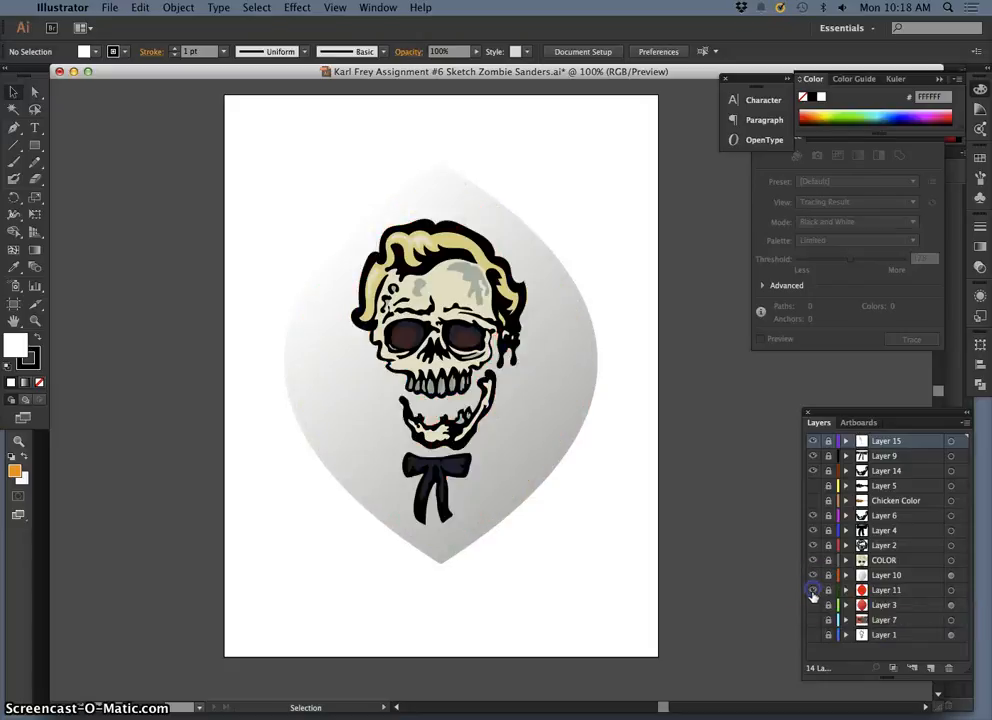
left_click(813, 591)
left_click(813, 606)
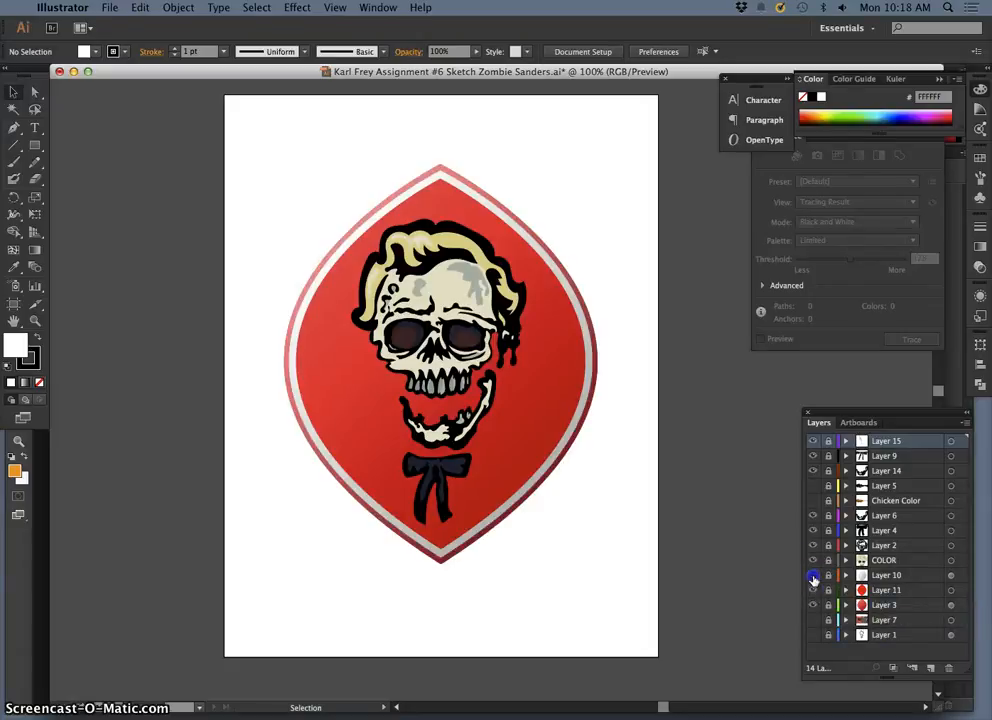
left_click(813, 578)
left_click(813, 578)
left_click(813, 579)
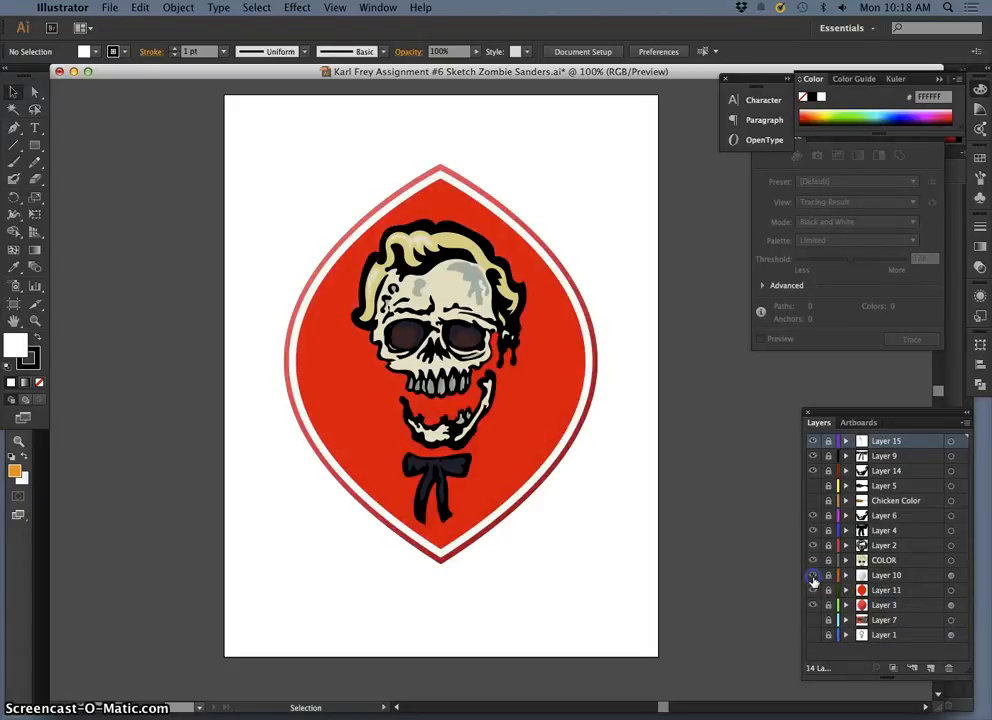
left_click(813, 578)
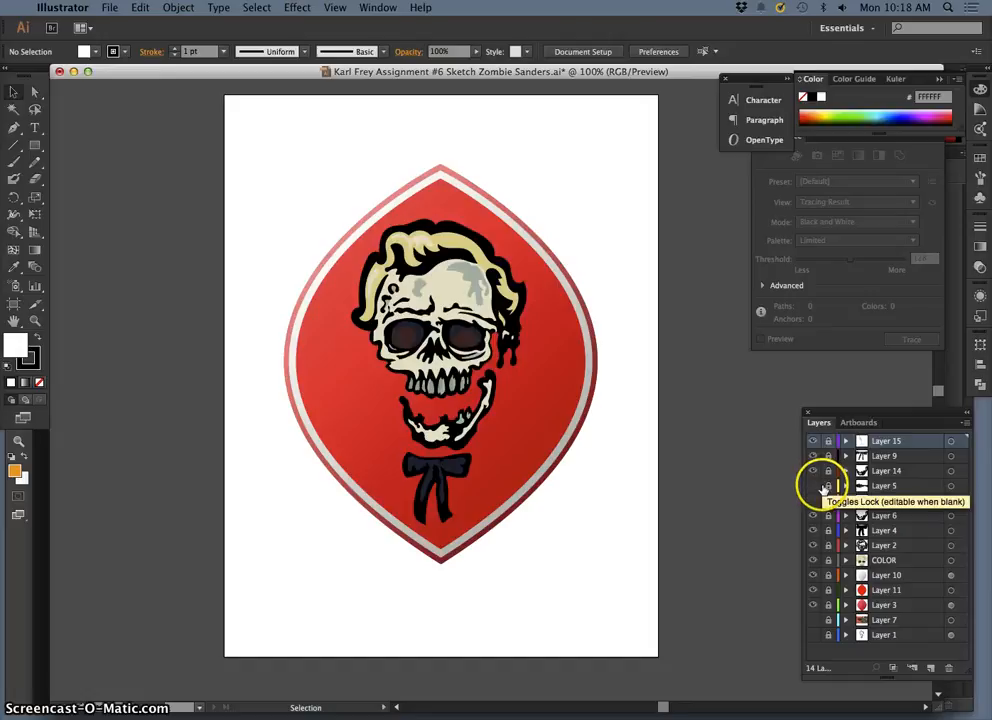
Step: Swap the jaw for the drumstick by hiding Layer 14 and Layer 6 and showing Layer 5 and Chicken Color
left_click(813, 473)
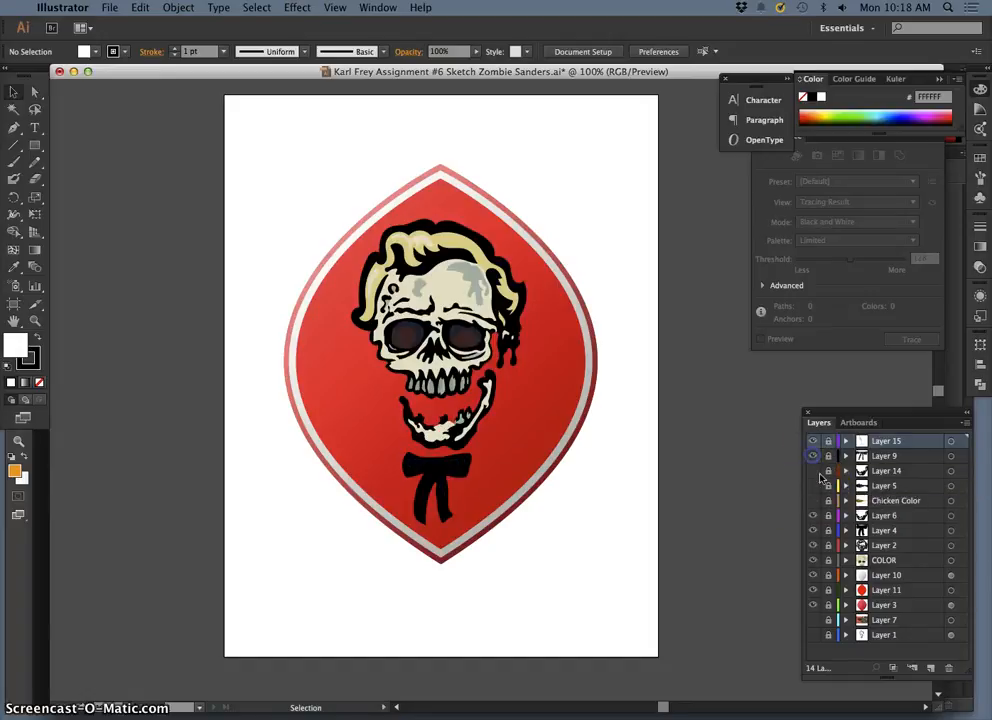
left_click(812, 486)
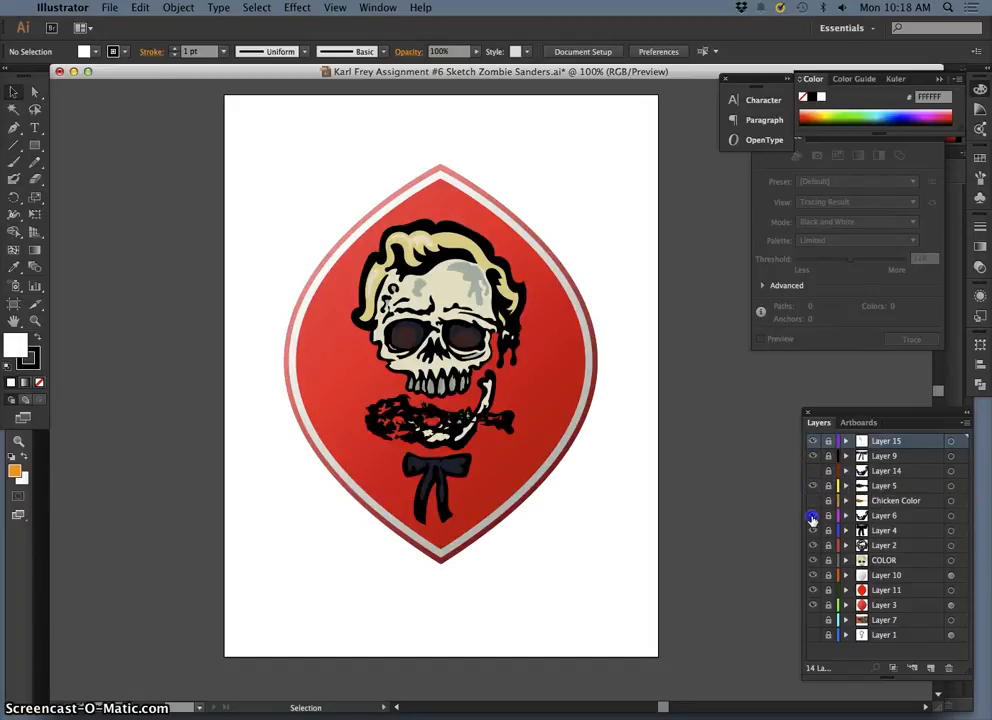
left_click(812, 516)
left_click(811, 500)
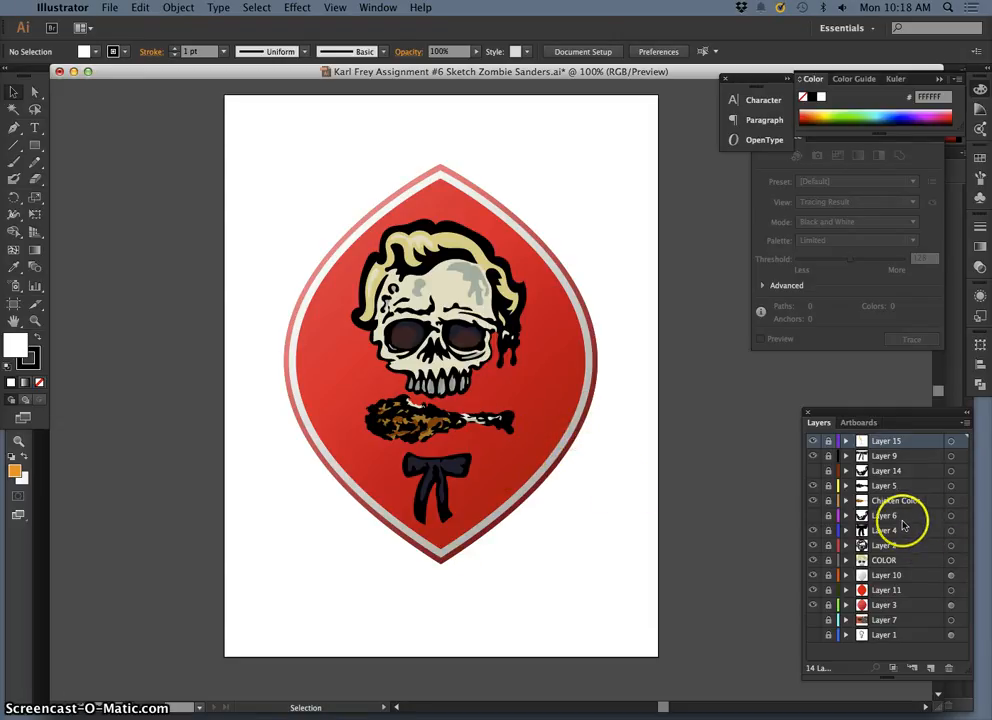
Step: Restore the jaw version by hiding Layer 5 and Chicken Color and showing Layer 14 and Layer 6
left_click(812, 485)
left_click(812, 500)
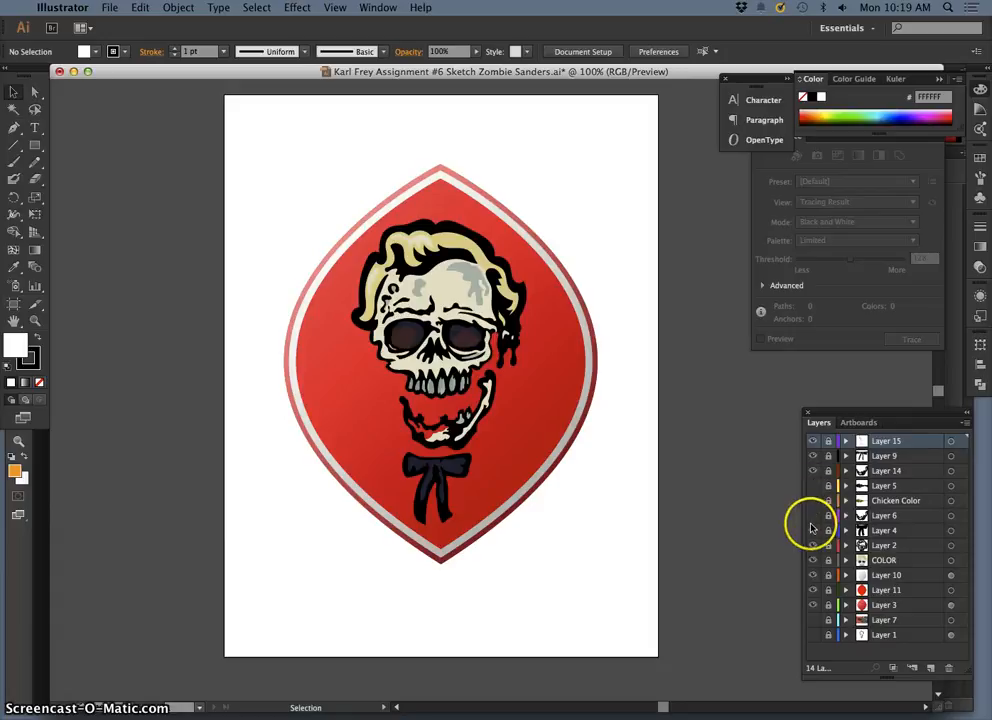
left_click(516, 363)
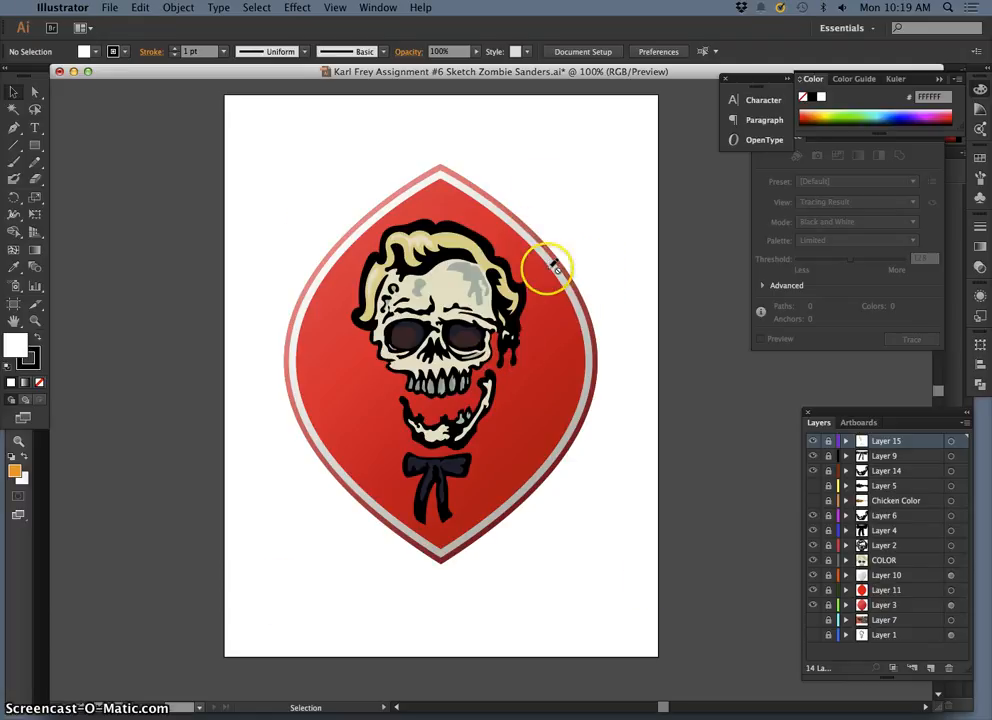
Step: Save the Zombie Sanders document under its existing name
left_click(106, 8)
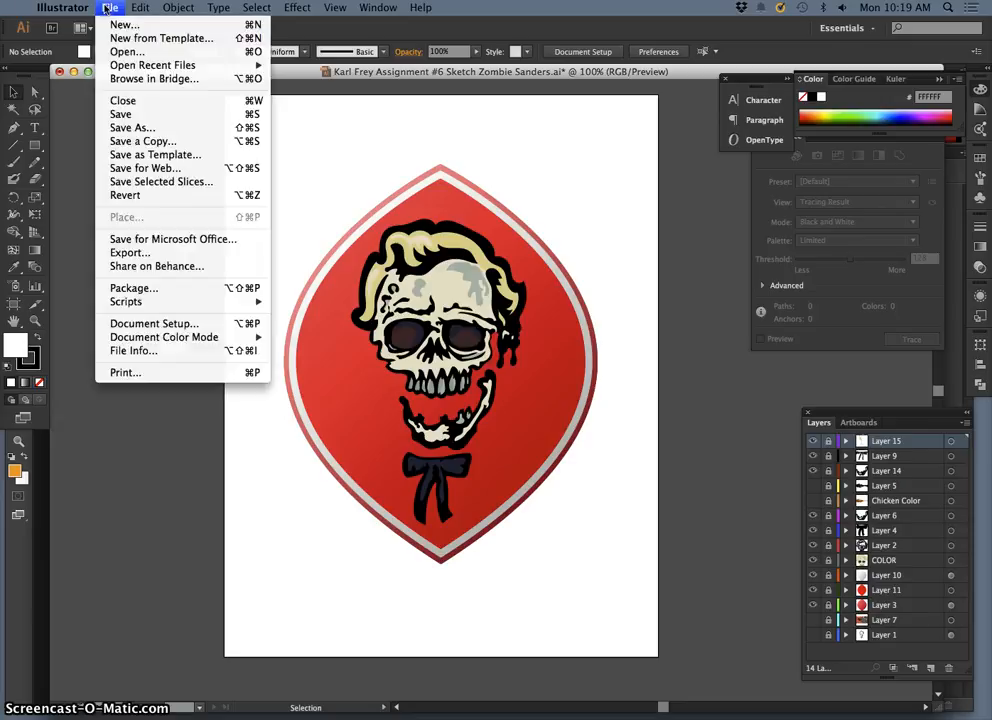
left_click(549, 91)
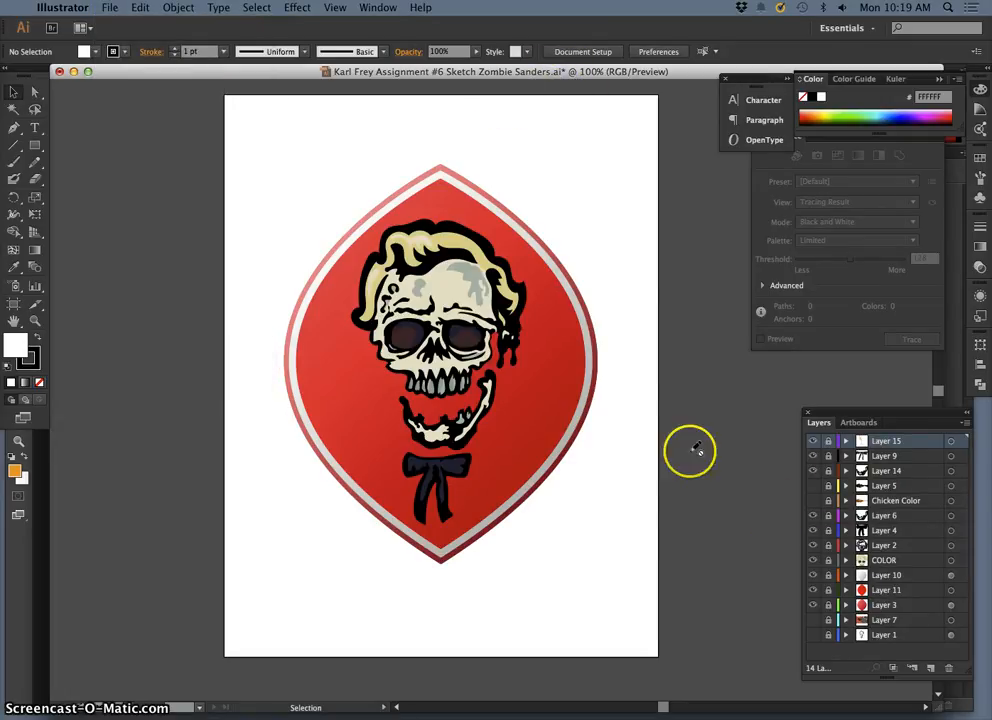
left_click(110, 8)
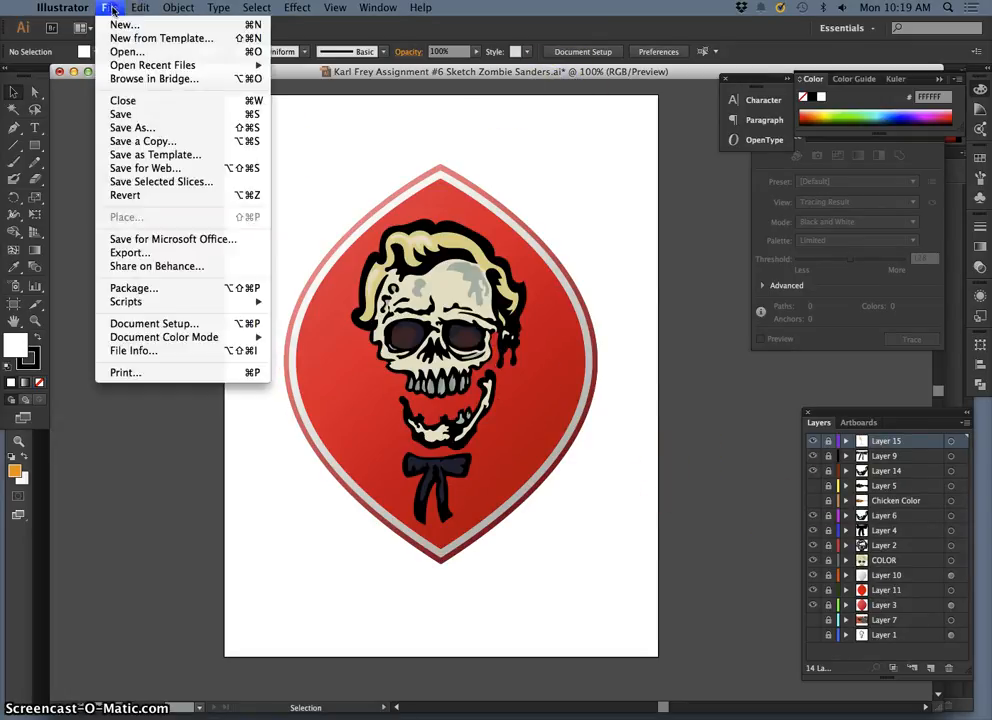
left_click(126, 114)
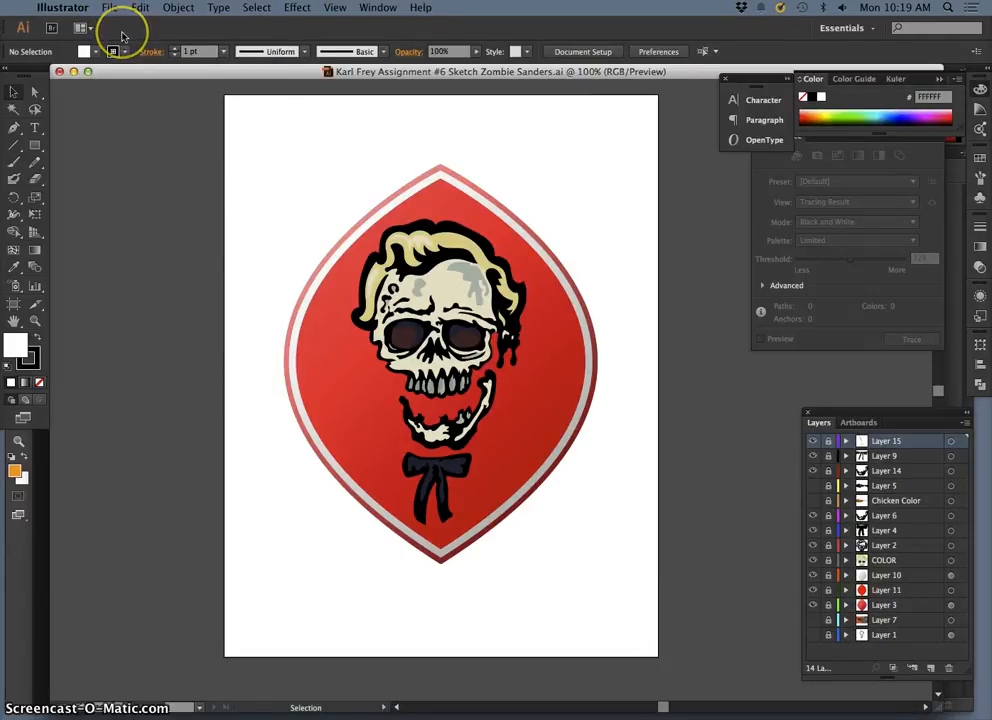
Step: Start saving the document under a new name on the Desktop, replacing "Sketch" with "Final" in the file name
left_click(112, 9)
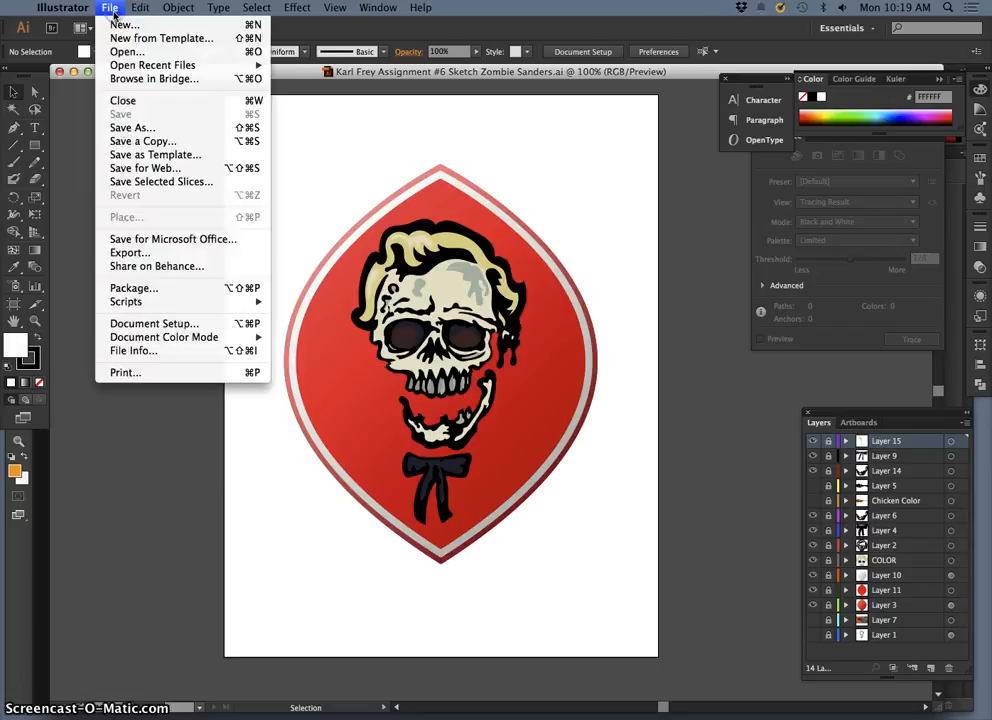
left_click(145, 128)
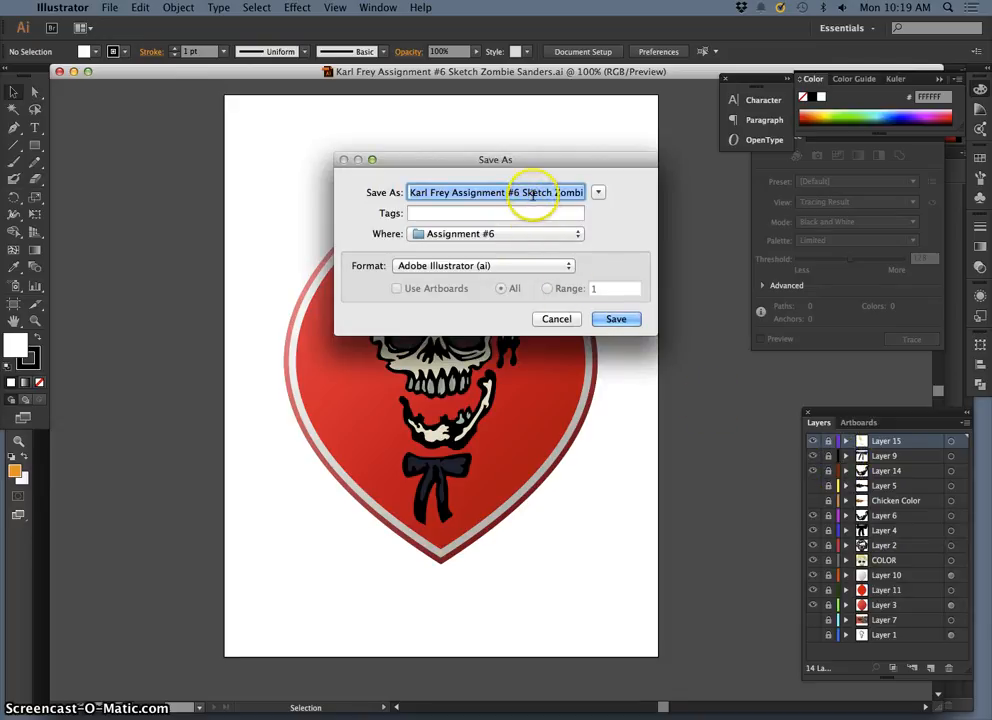
left_click(522, 192)
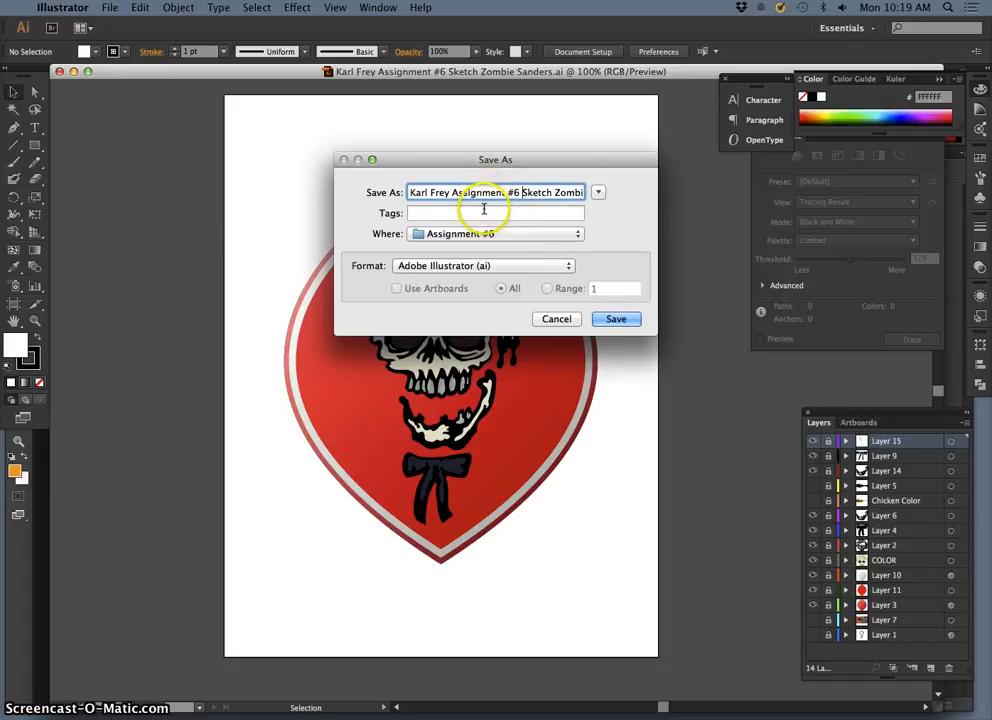
key("super+d")
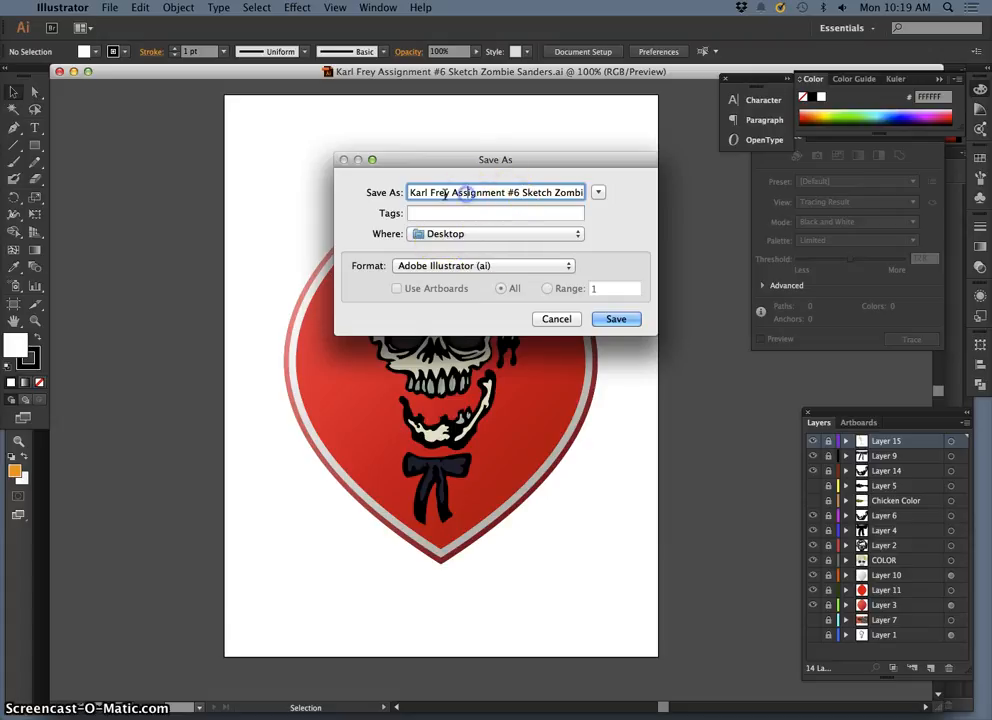
left_click_drag(588, 198, 601, 197)
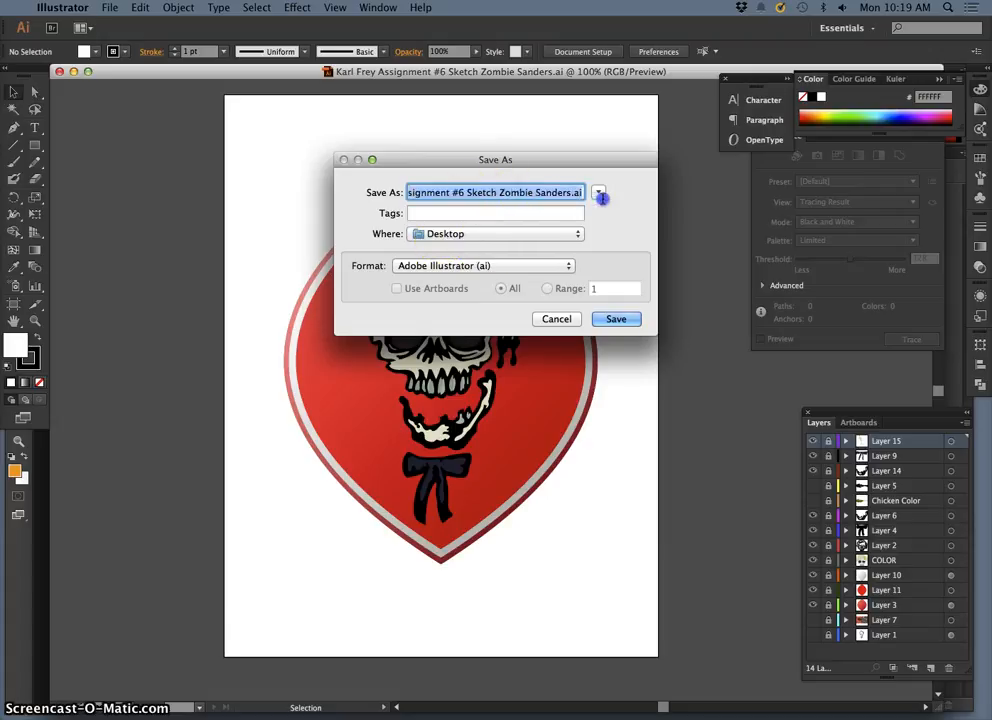
left_click(496, 194)
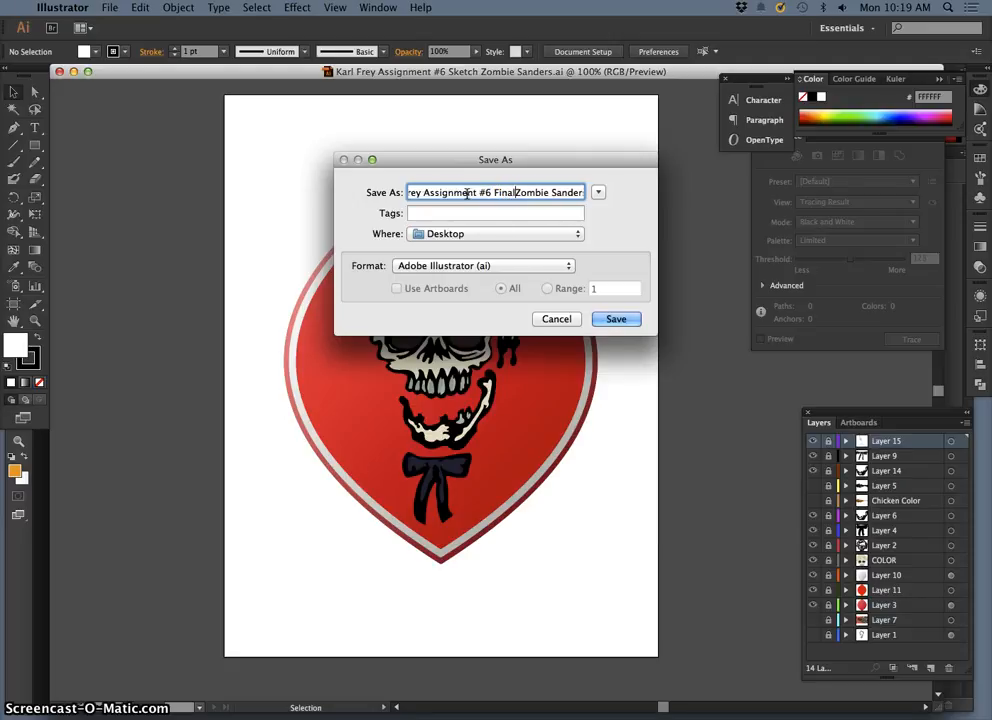
left_click_drag(539, 194, 614, 195)
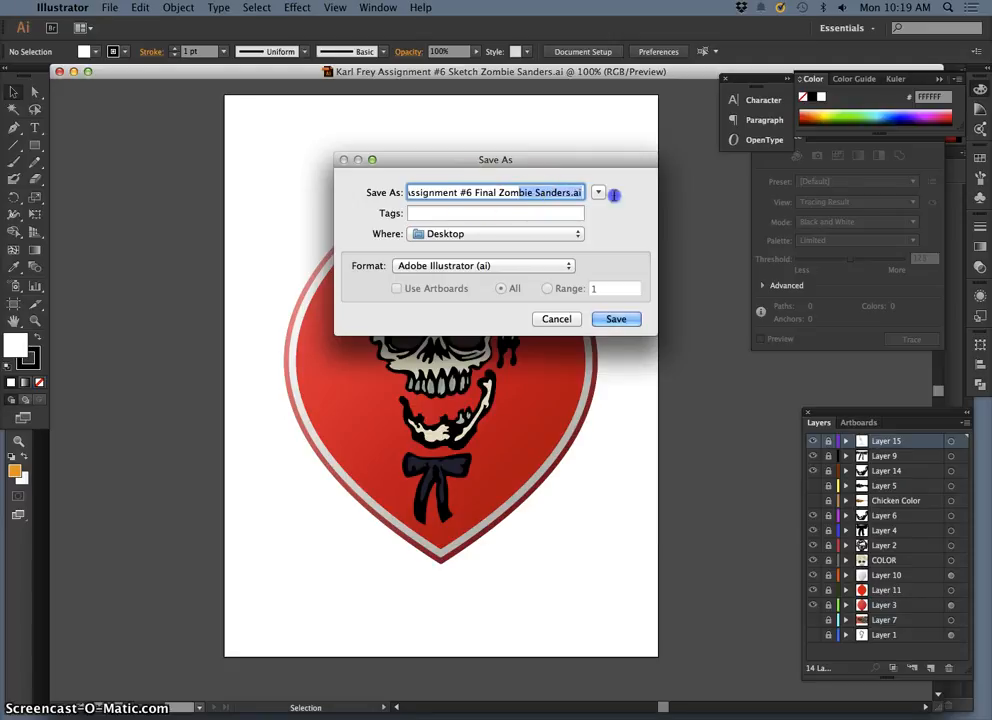
left_click(576, 192)
Step: Set the format to Illustrator EPS (eps) and save the file with the default Illustrator CC (17.0) EPS options
left_click(481, 266)
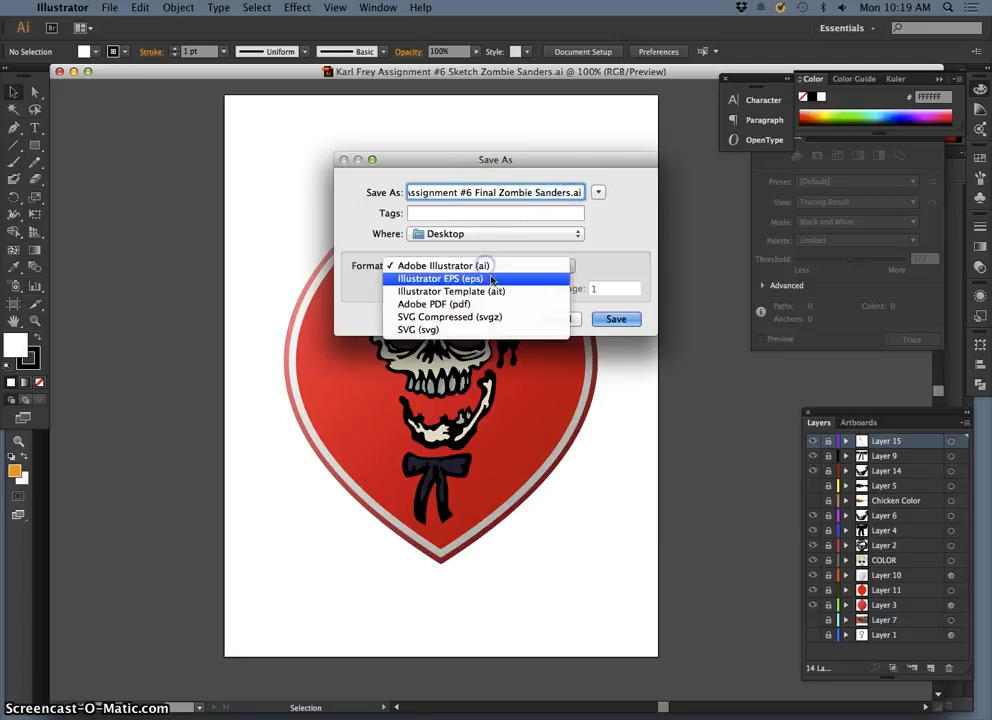
left_click(487, 280)
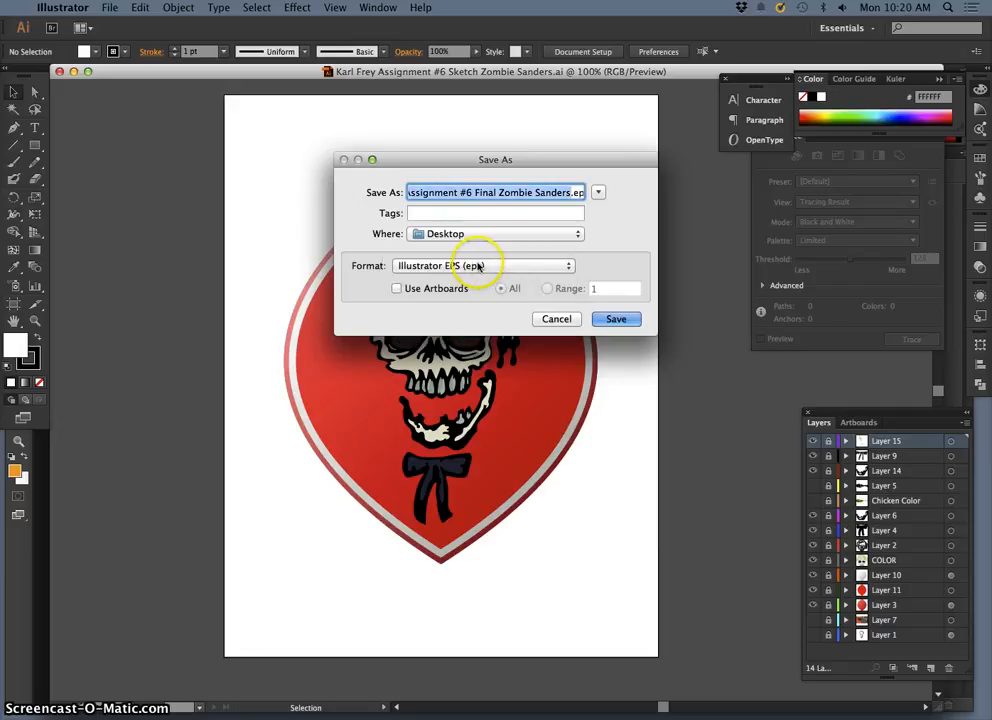
left_click(619, 320)
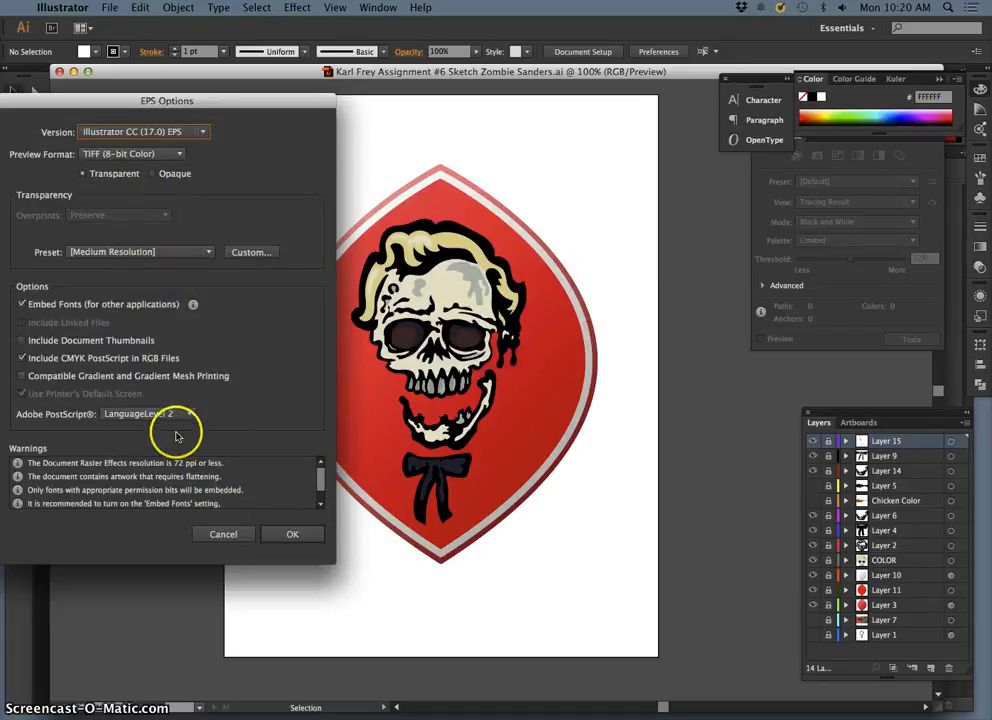
left_click(289, 538)
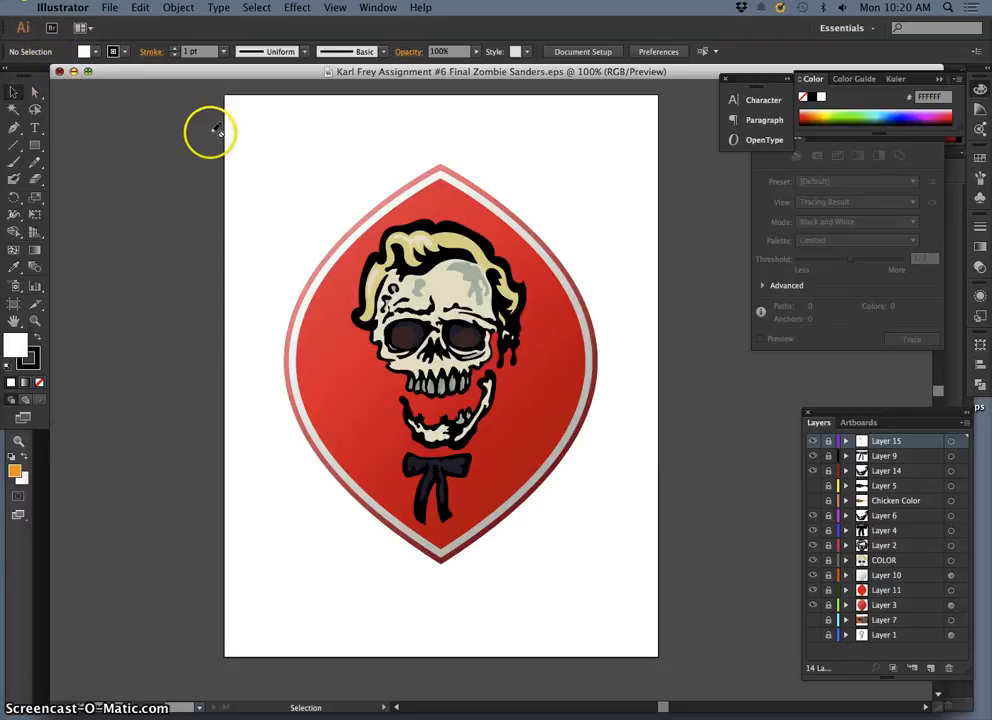
Step: Close the document, hide Illustrator, and open the saved EPS file from the Desktop in Preview, enlarging it to inspect the artwork
key("super+w")
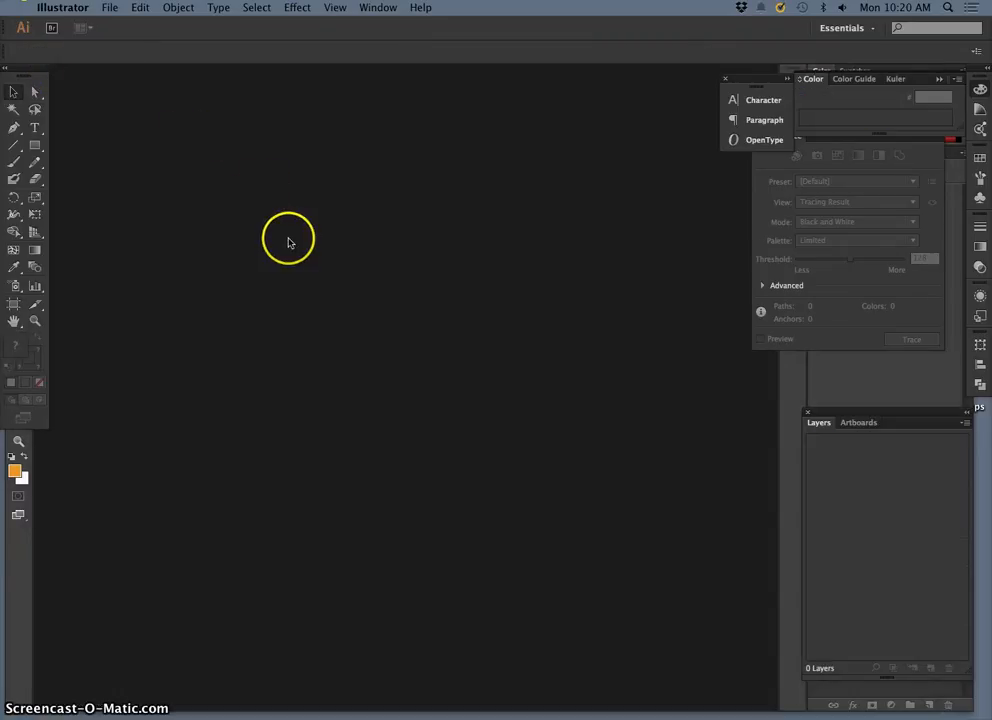
key("super+h")
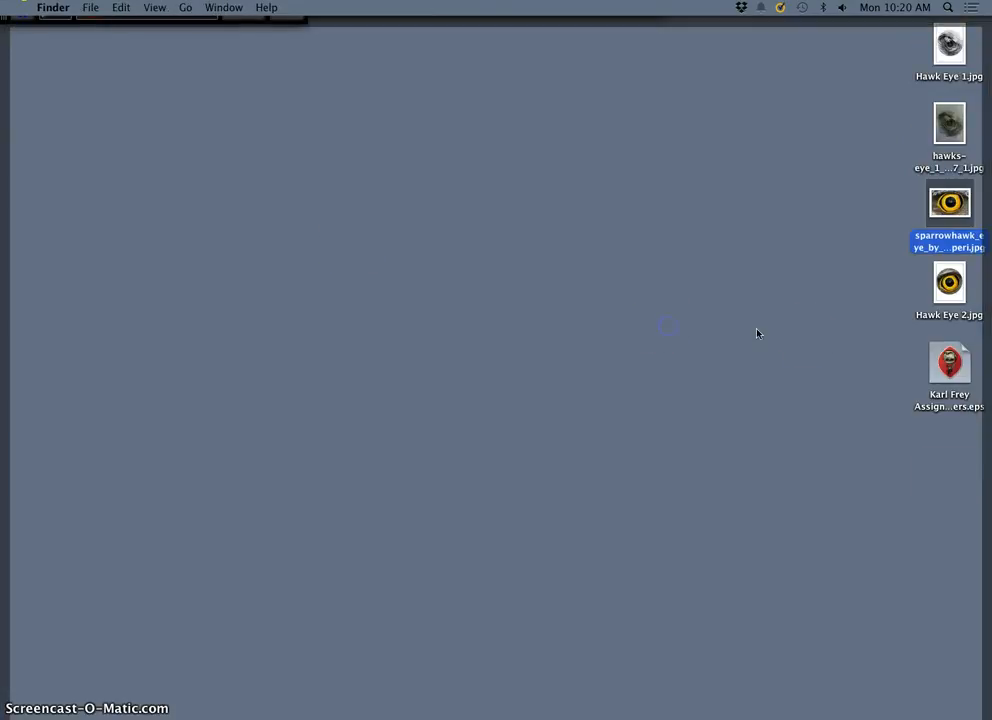
left_click(955, 362)
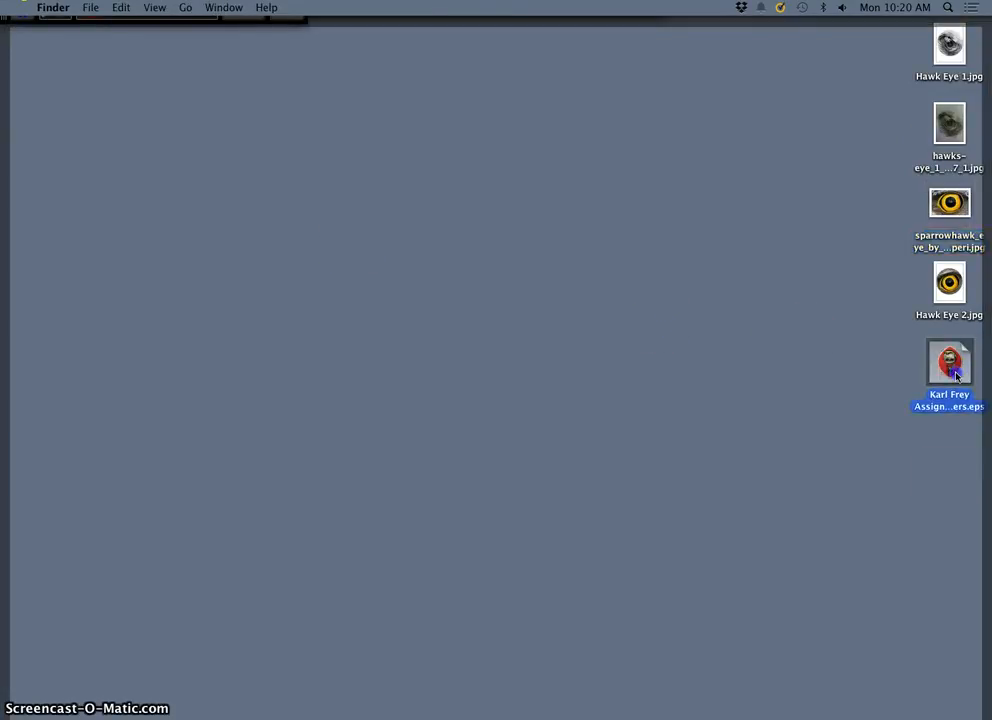
double_click(955, 373)
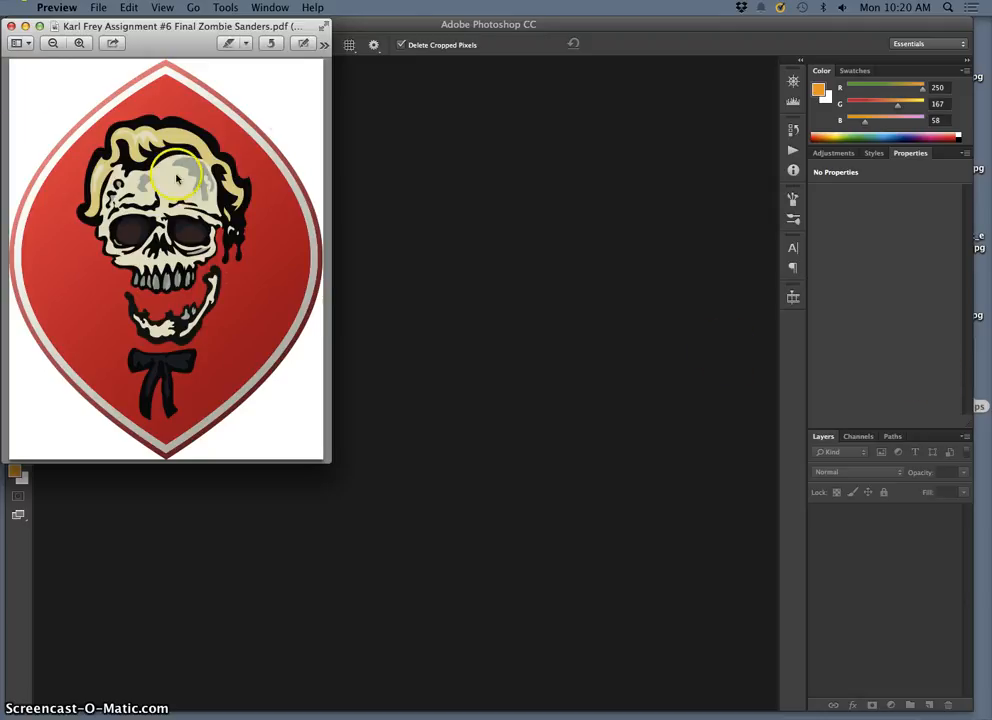
key("super+plus")
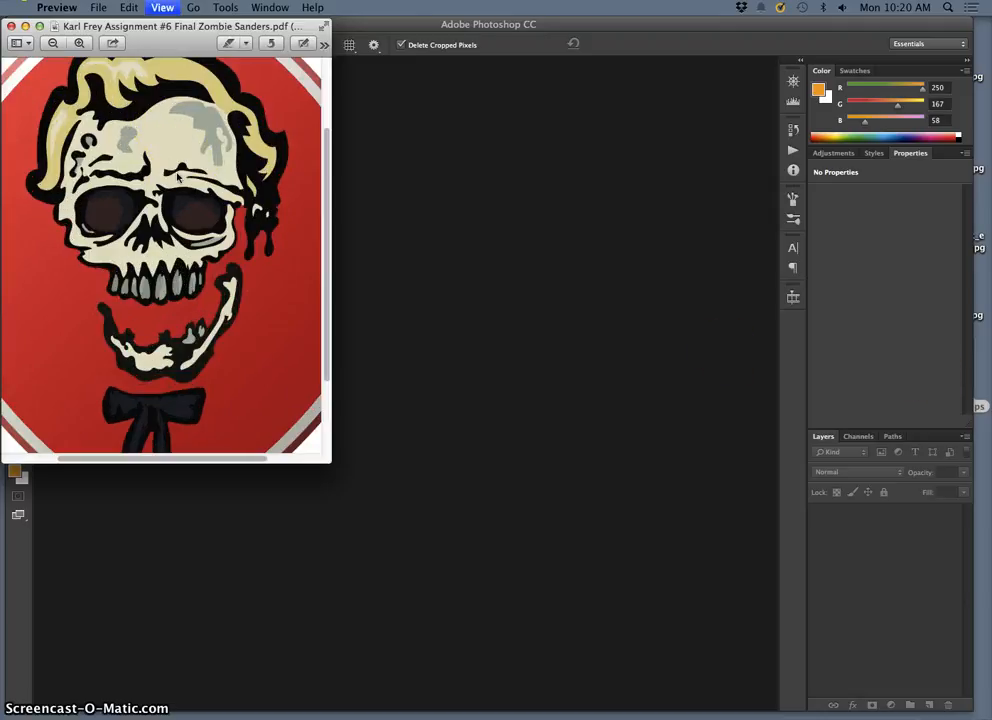
Step: Examine the edges of the skull artwork in the opened EPS at high magnification and at full view, and close the preview
key("super+plus")
key("super+plus")
key("super+plus")
key("super+plus")
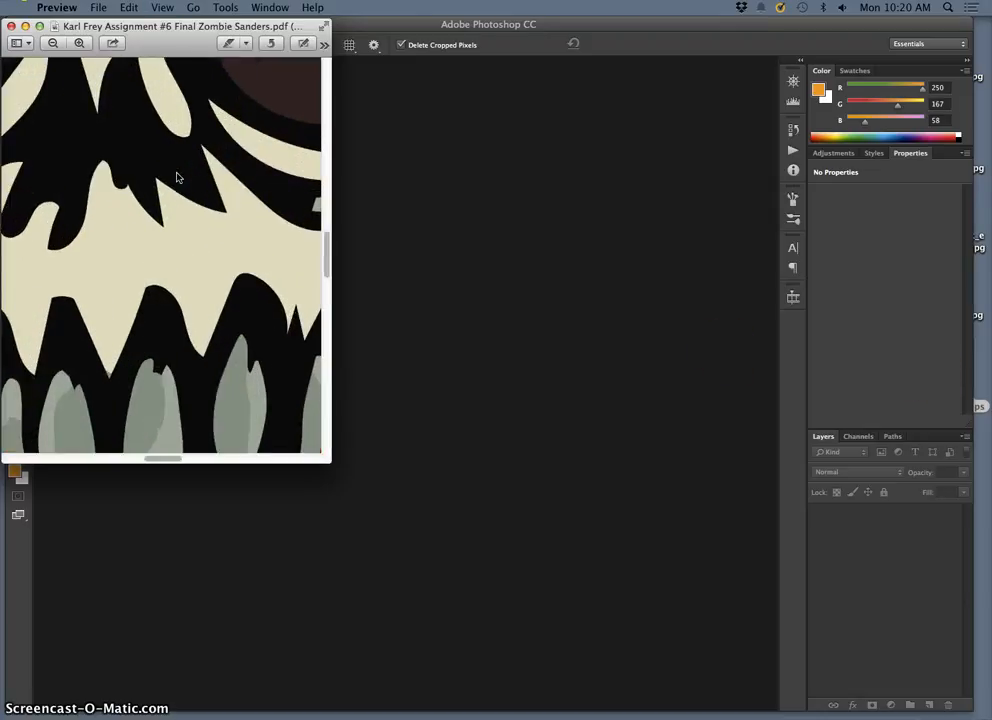
key("super+plus")
key("super+plus")
key("super+plus")
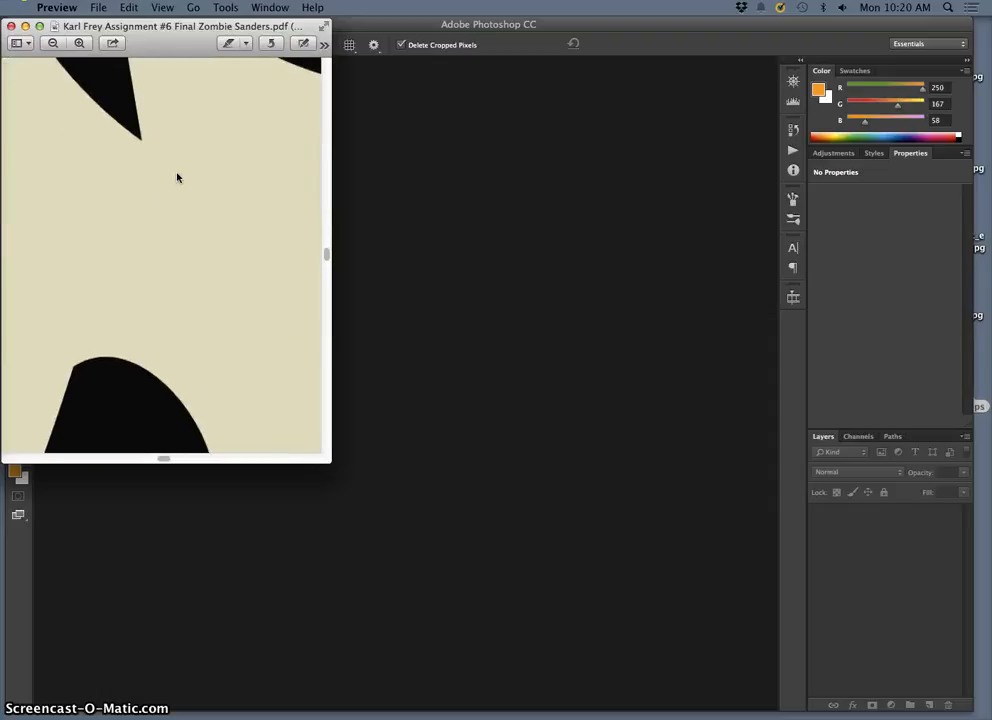
key("super+minus")
key("super+minus")
key("super+minus")
key("super+minus")
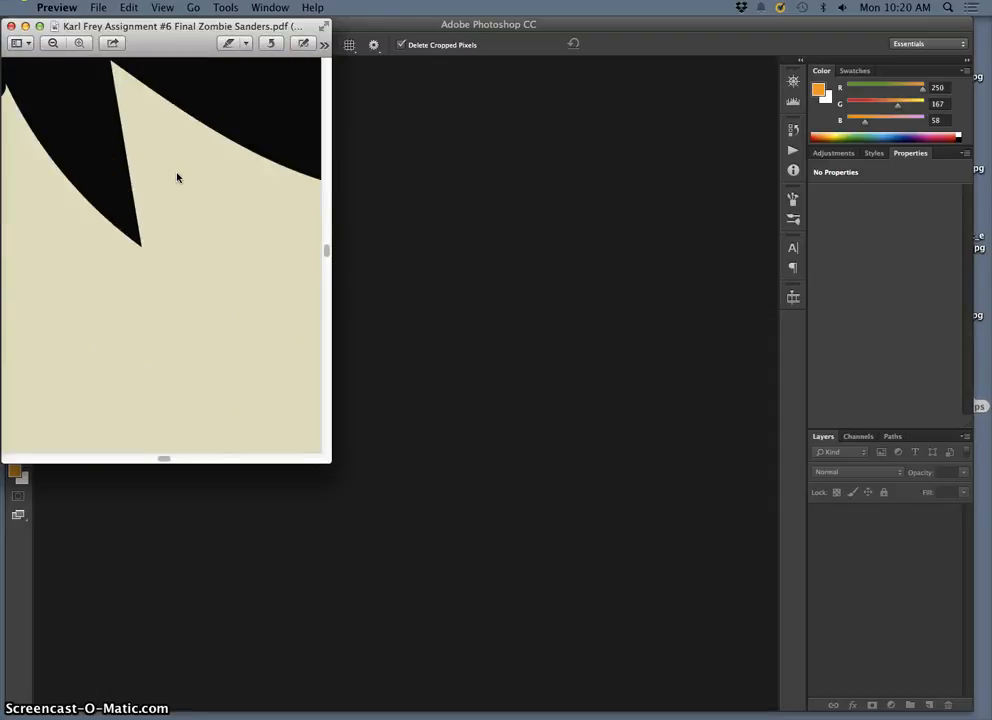
key("super+minus")
key("super+minus")
key("super+minus")
key("super+minus")
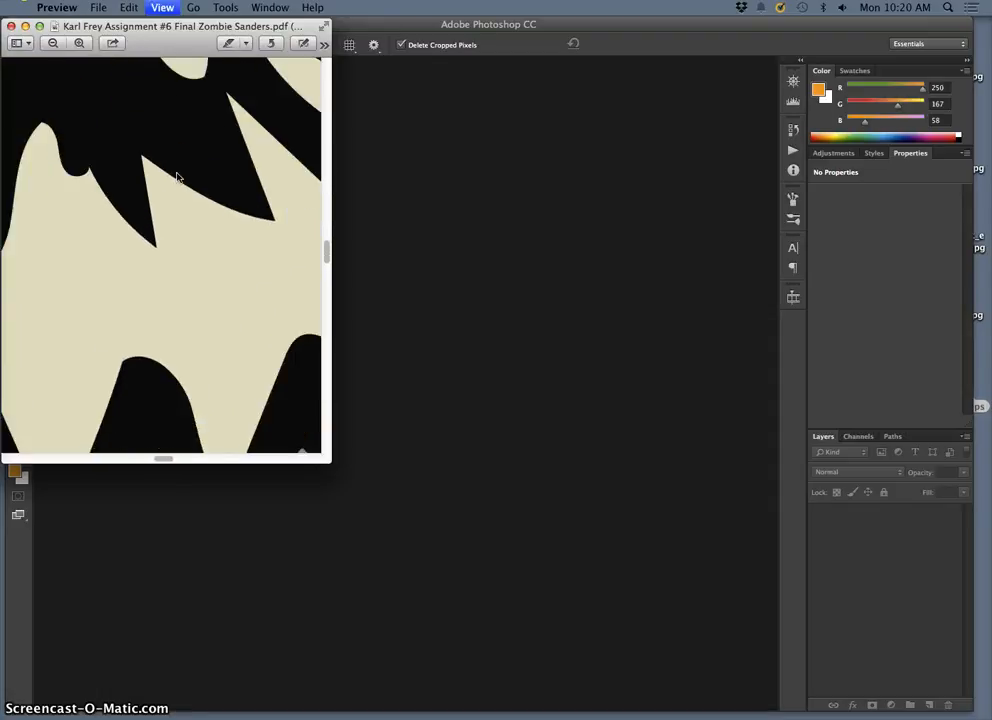
key("super+minus")
key("super+minus")
key("super+minus")
key("super+minus")
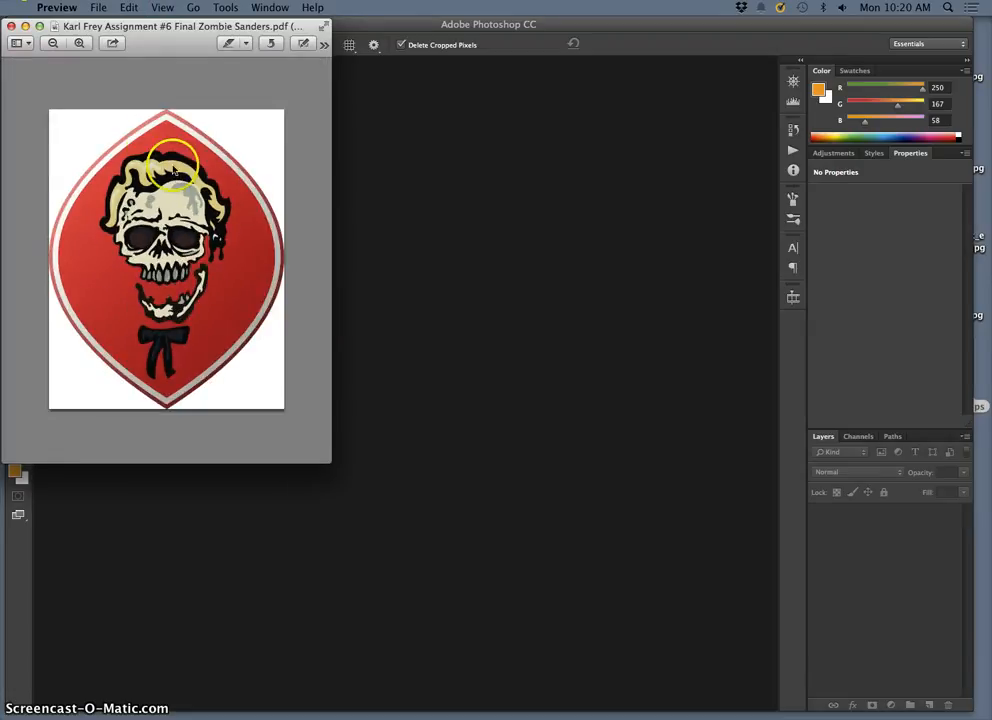
left_click(12, 27)
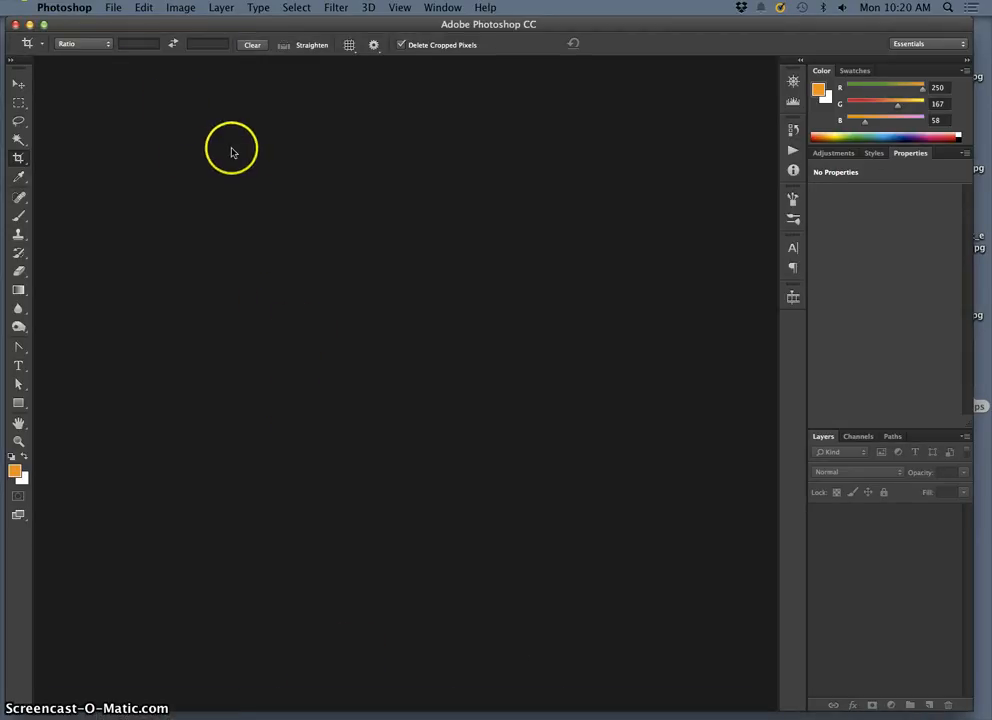
key("F11")
right_click(950, 375)
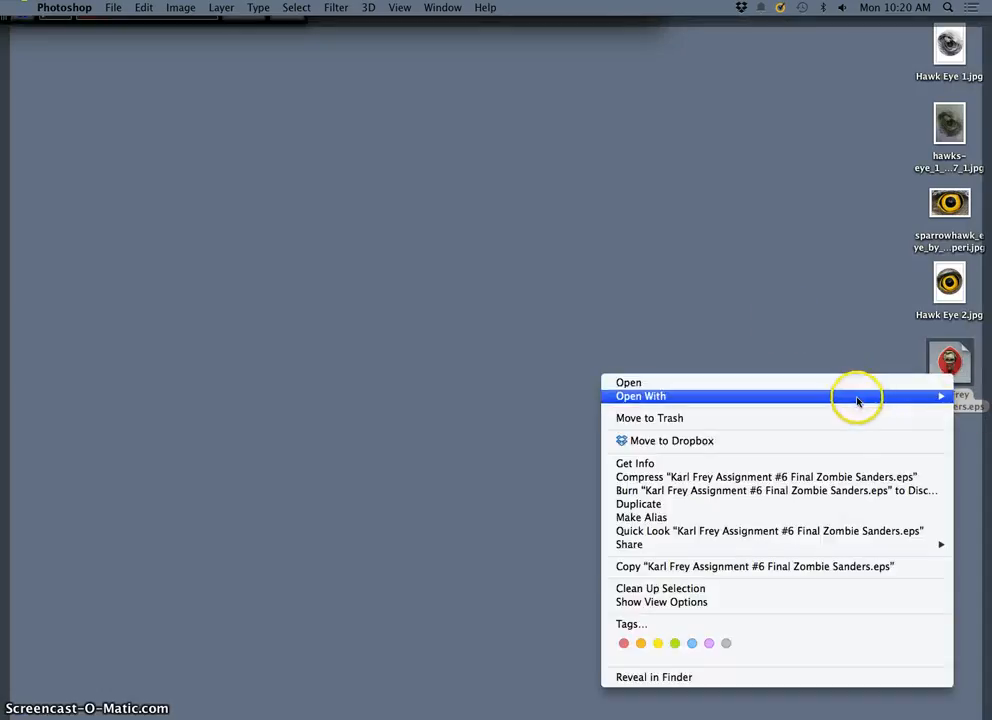
mouse_move(857, 400)
left_click(575, 465)
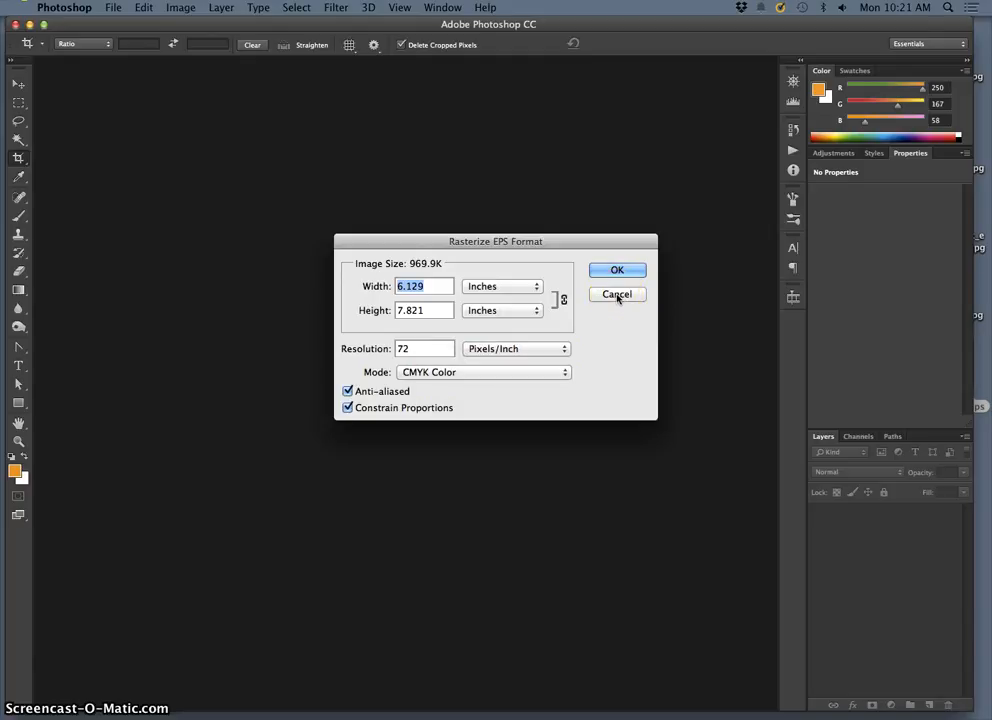
left_click(709, 298)
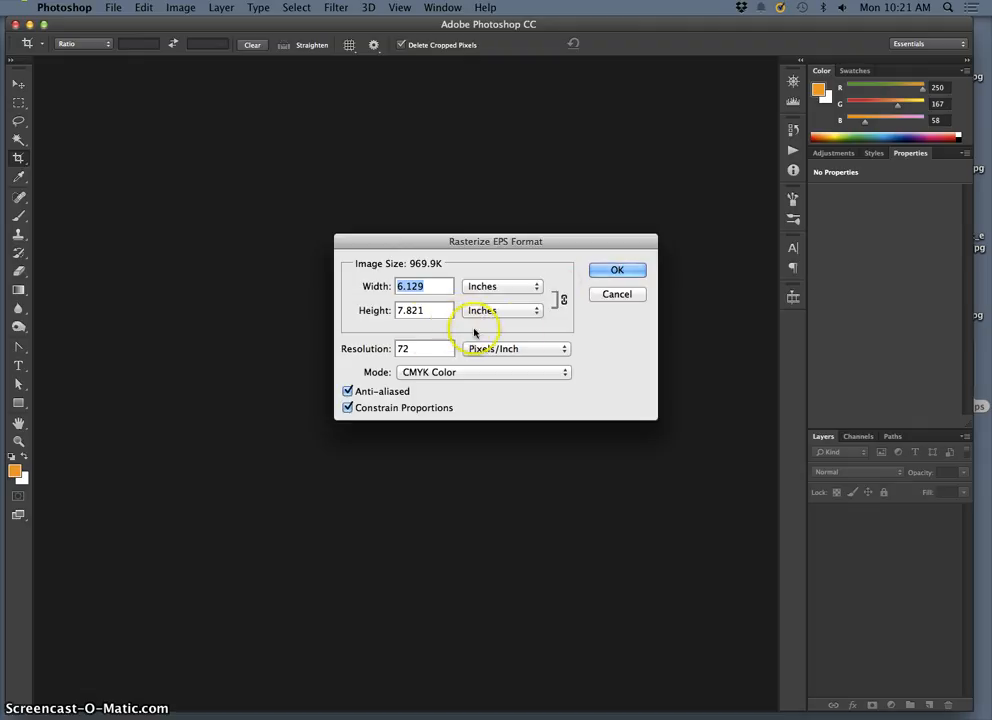
left_click(620, 295)
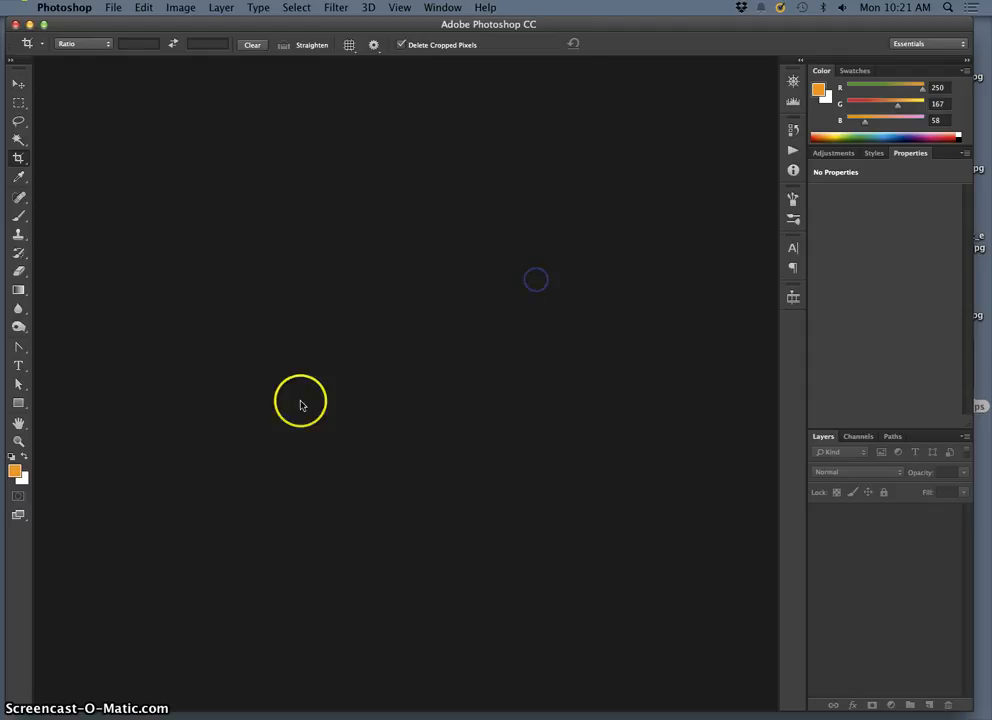
Step: Start a new Photoshop document with a width of 8 inches and a height of 10 inches
left_click(114, 7)
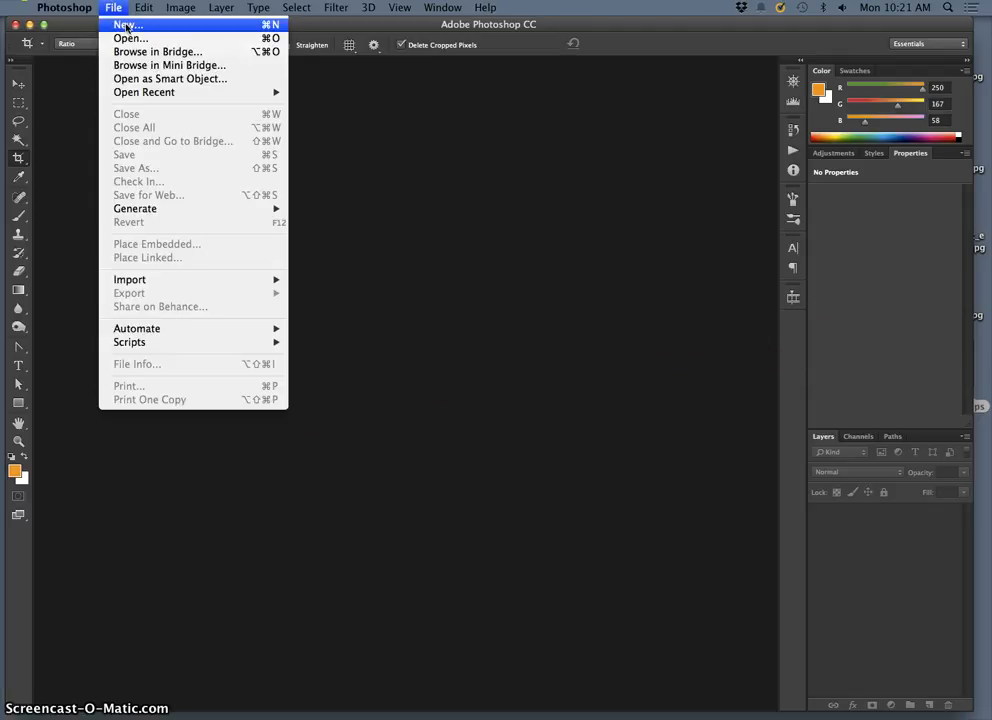
left_click(127, 26)
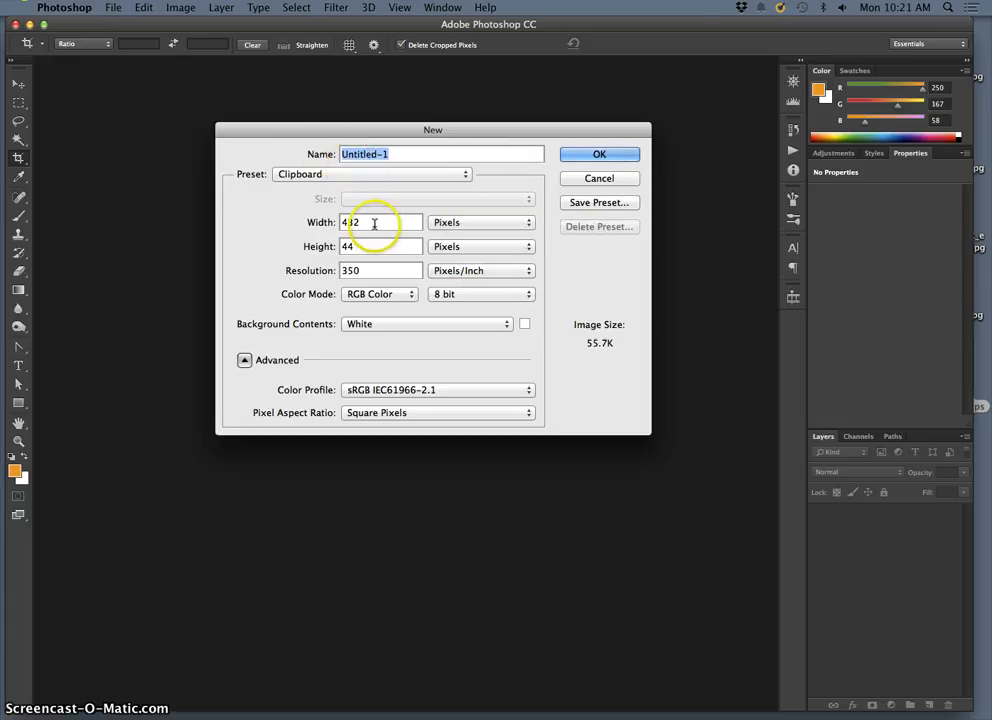
left_click_drag(378, 223, 328, 224)
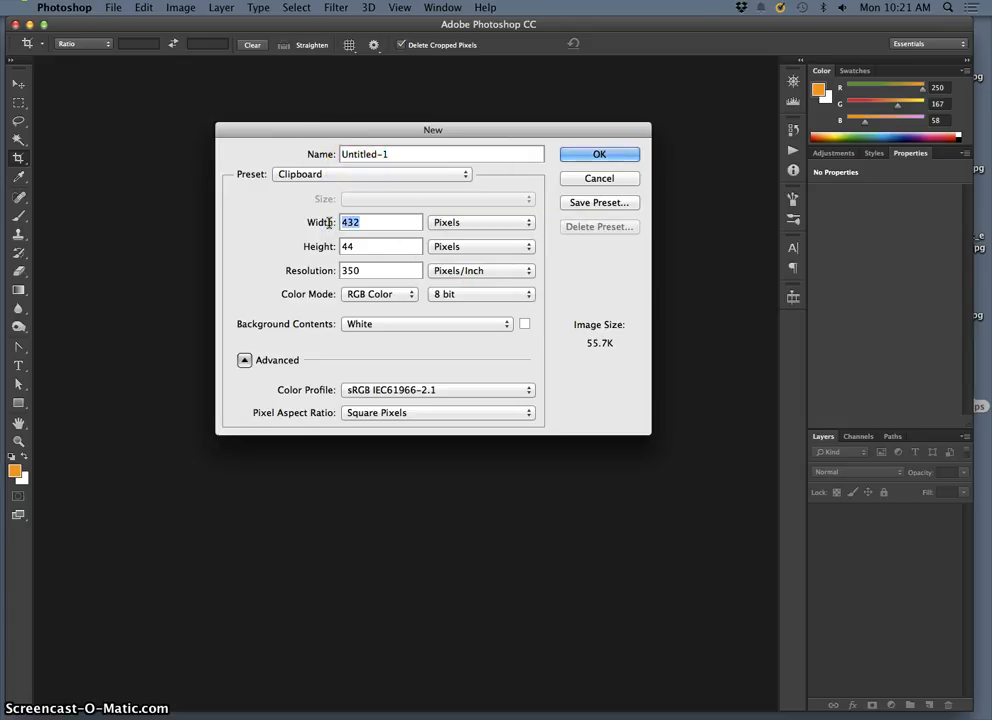
type("8")
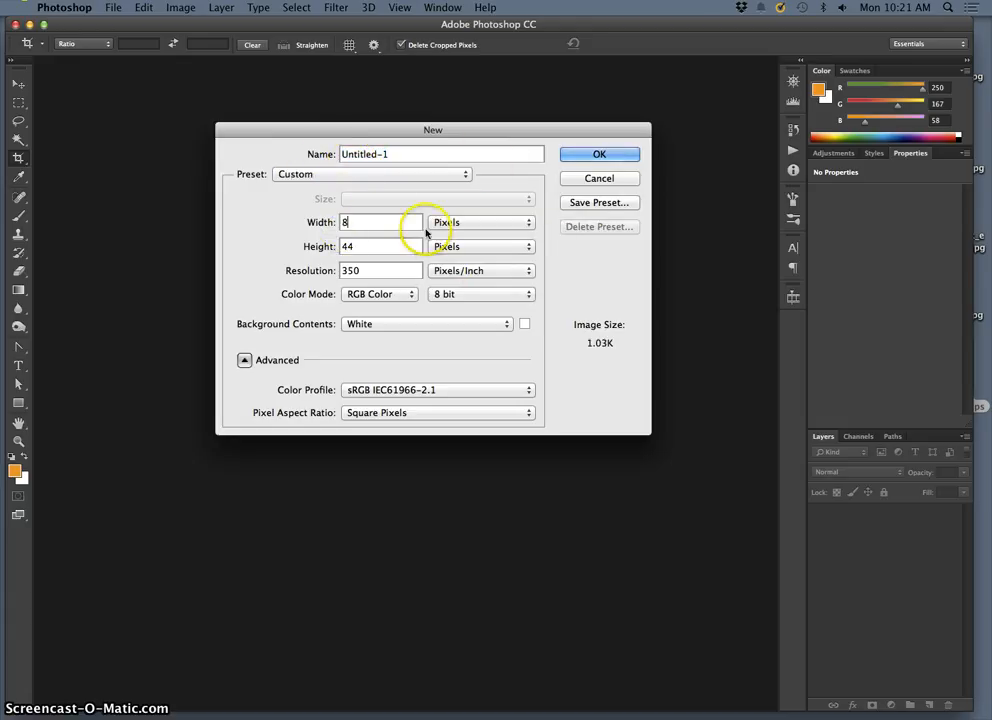
left_click(432, 223)
left_click(445, 242)
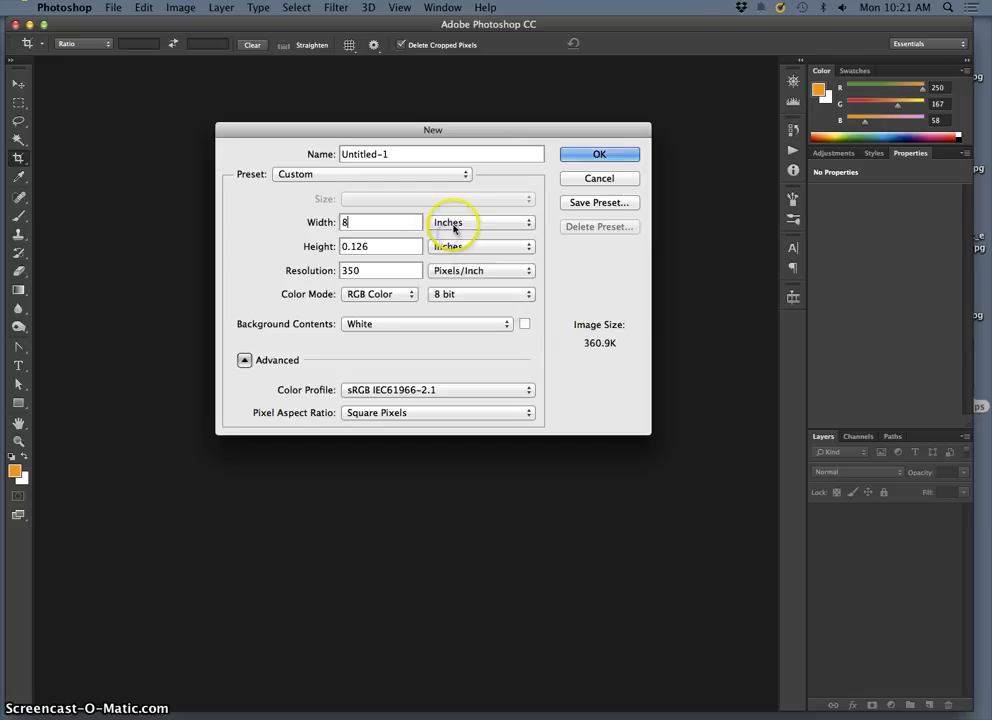
left_click(362, 246)
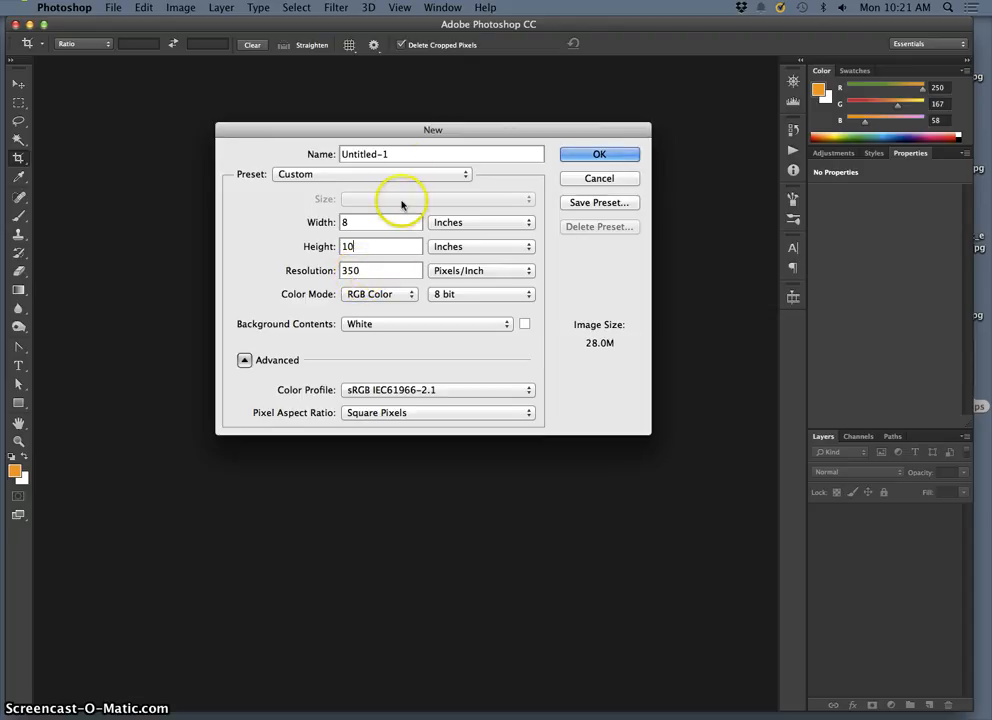
Step: Name the document with "PR", the artist's first name and "Color Logo Mashup", and create it
left_click_drag(392, 155, 318, 153)
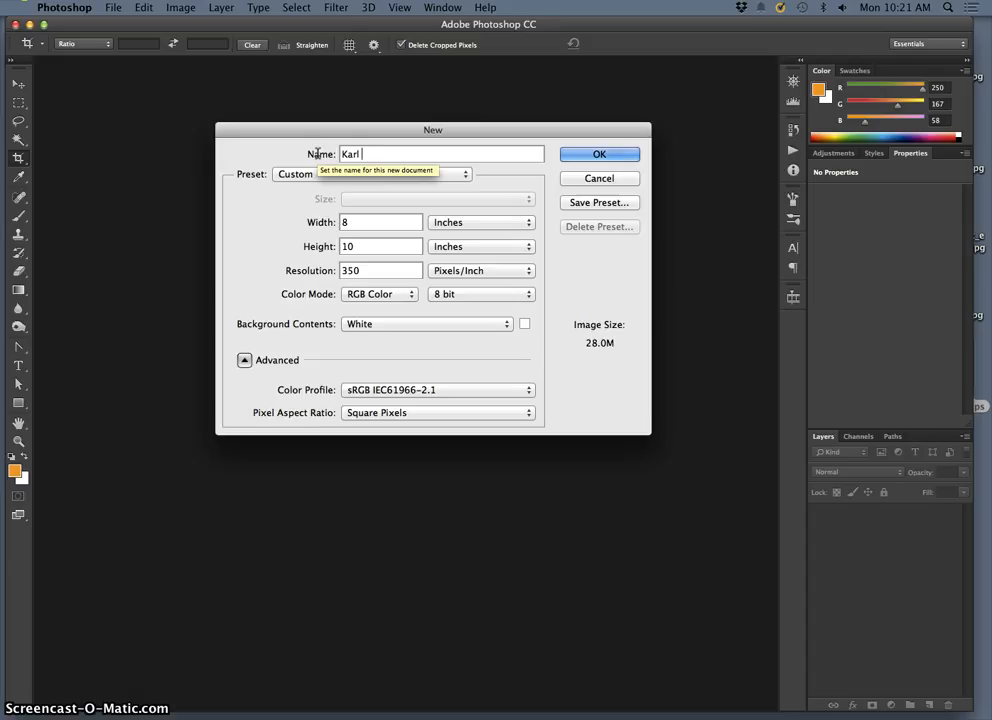
type("Karl Color Logo")
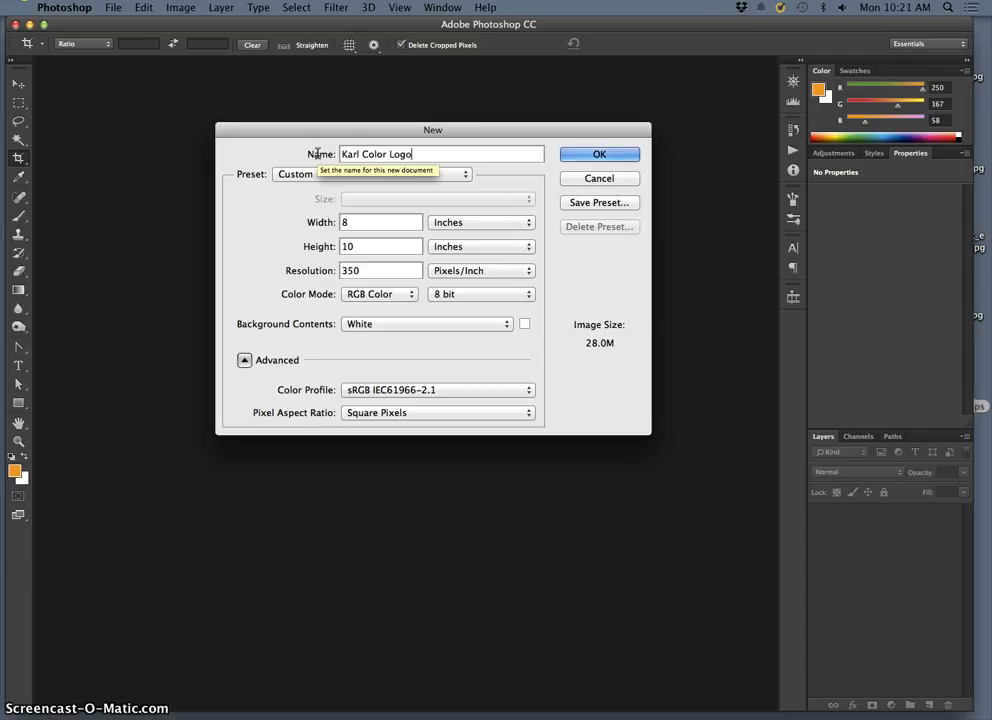
type(" Mashup")
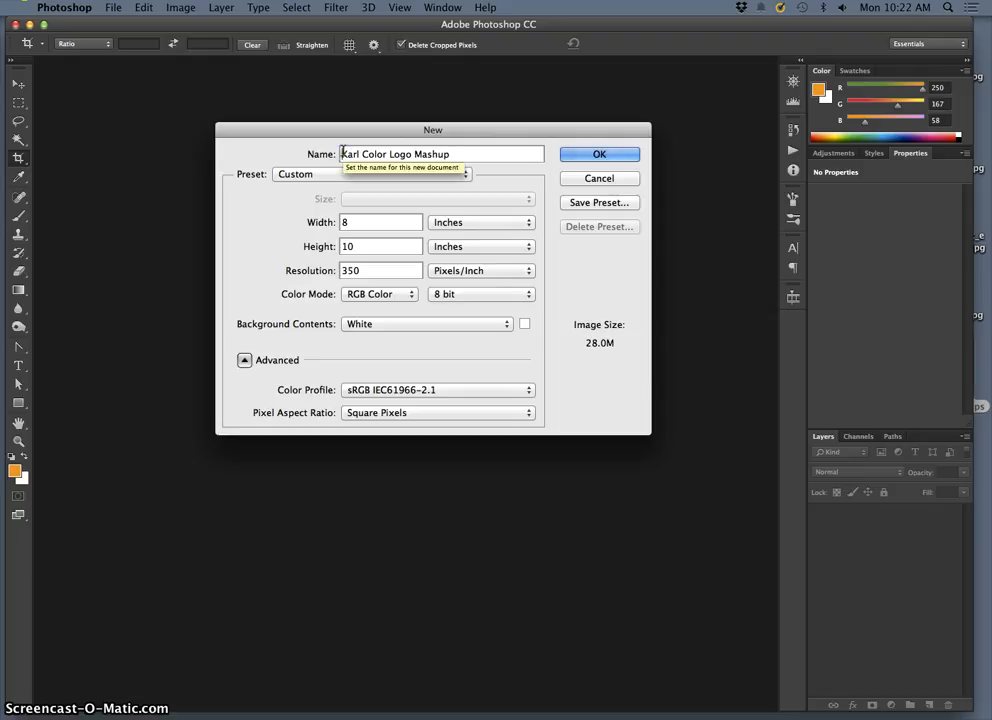
type("#")
type("R")
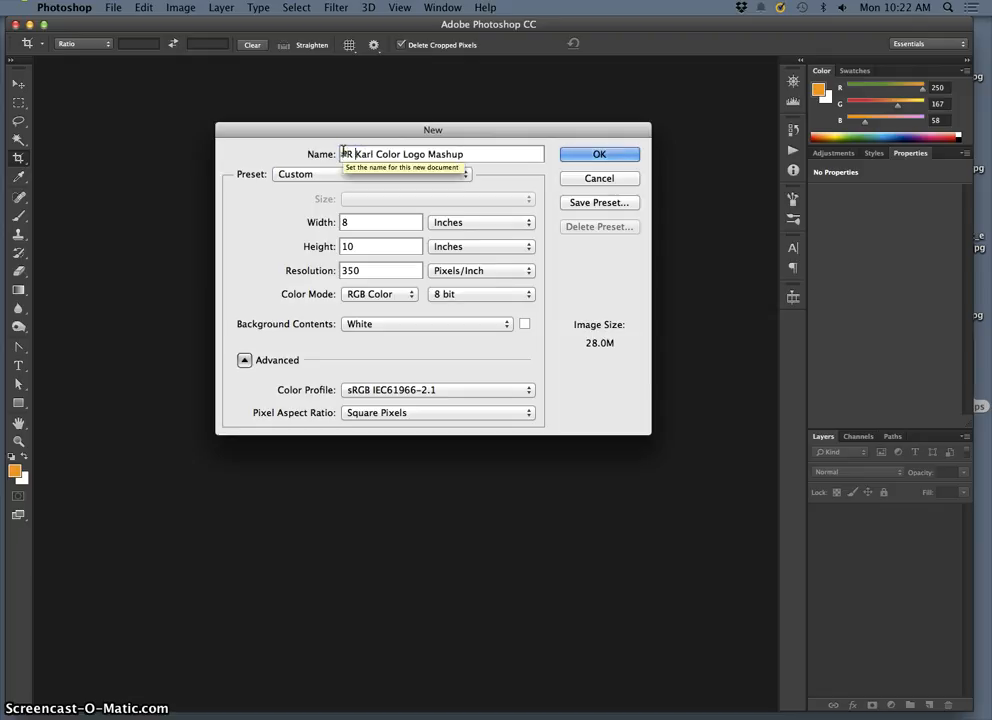
left_click(466, 154)
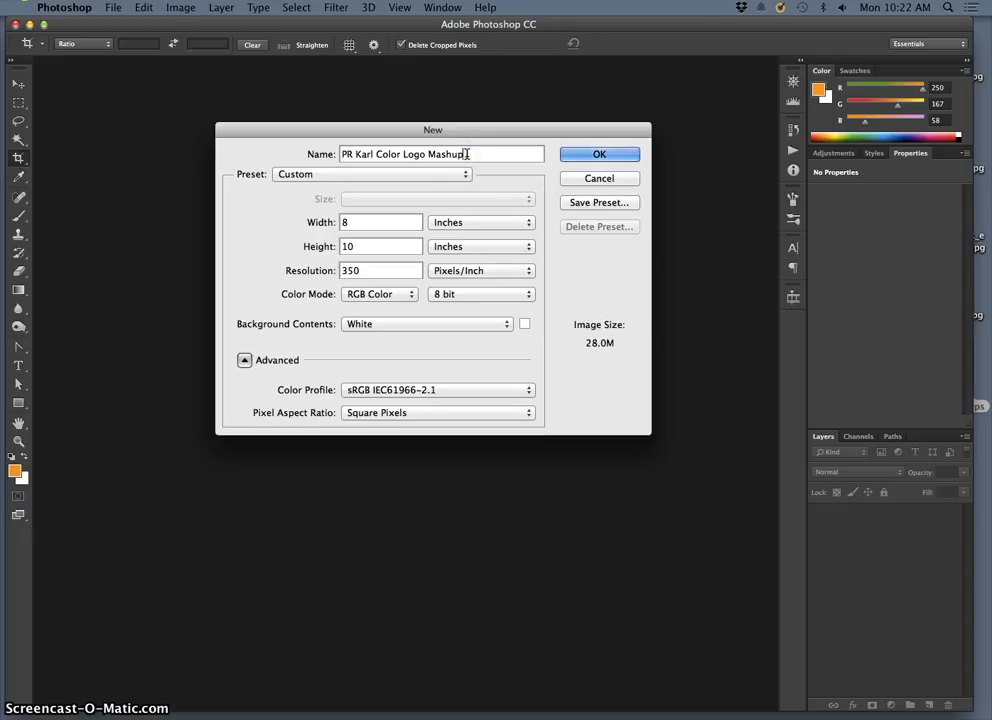
left_click(587, 157)
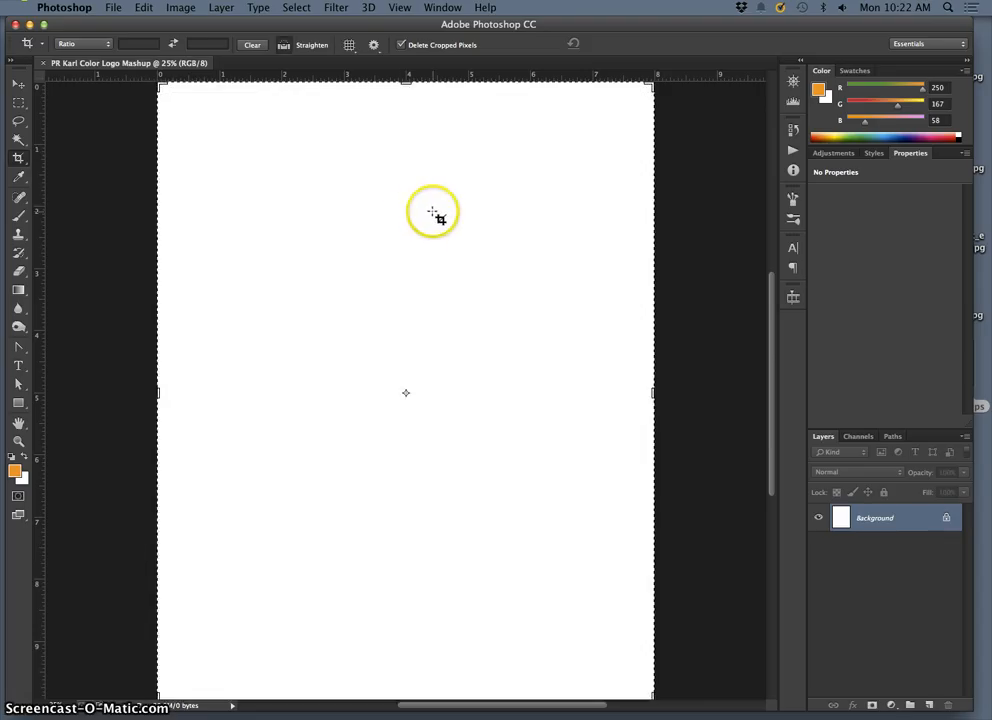
Step: Check the new document's dimensions and resolution in the Image Size settings without changing them
key("super+minus")
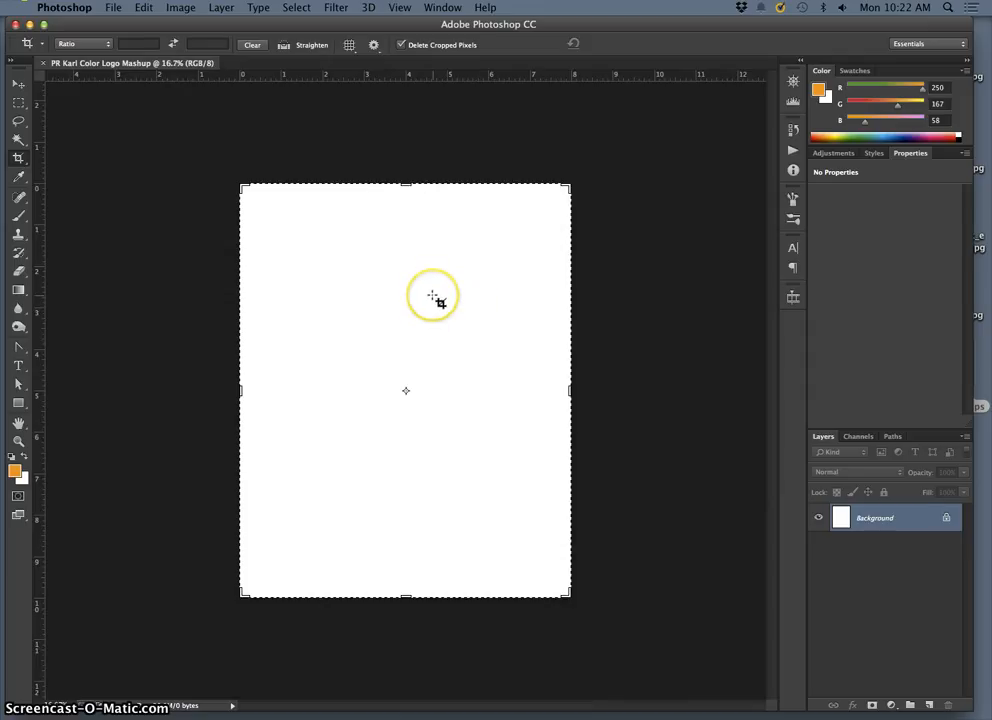
left_click(180, 7)
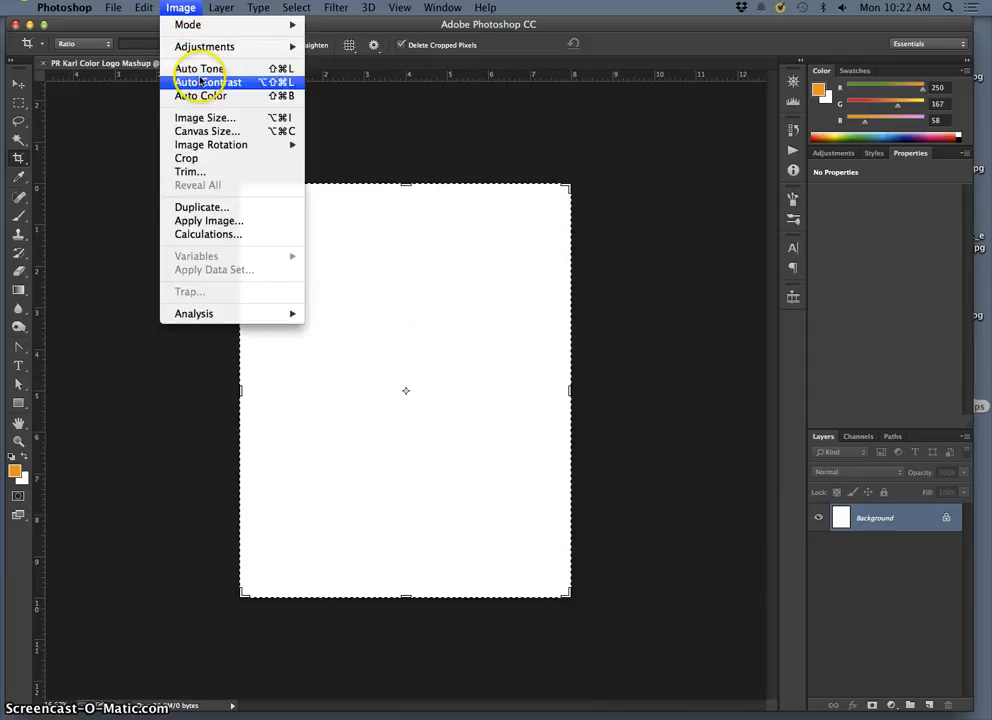
left_click(200, 118)
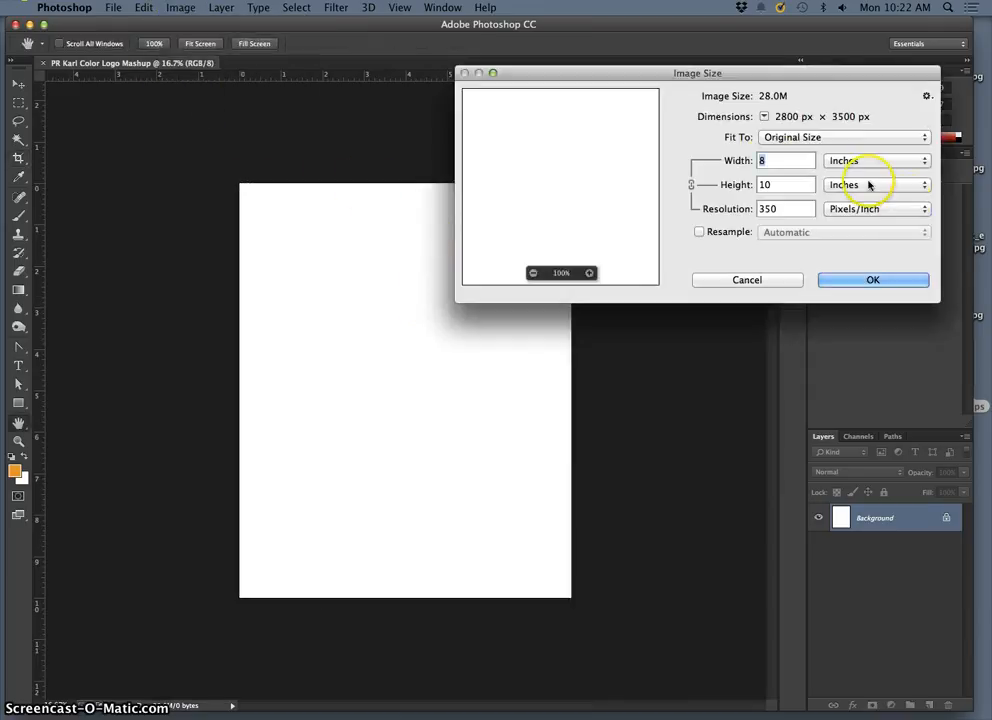
left_click(855, 279)
key("c")
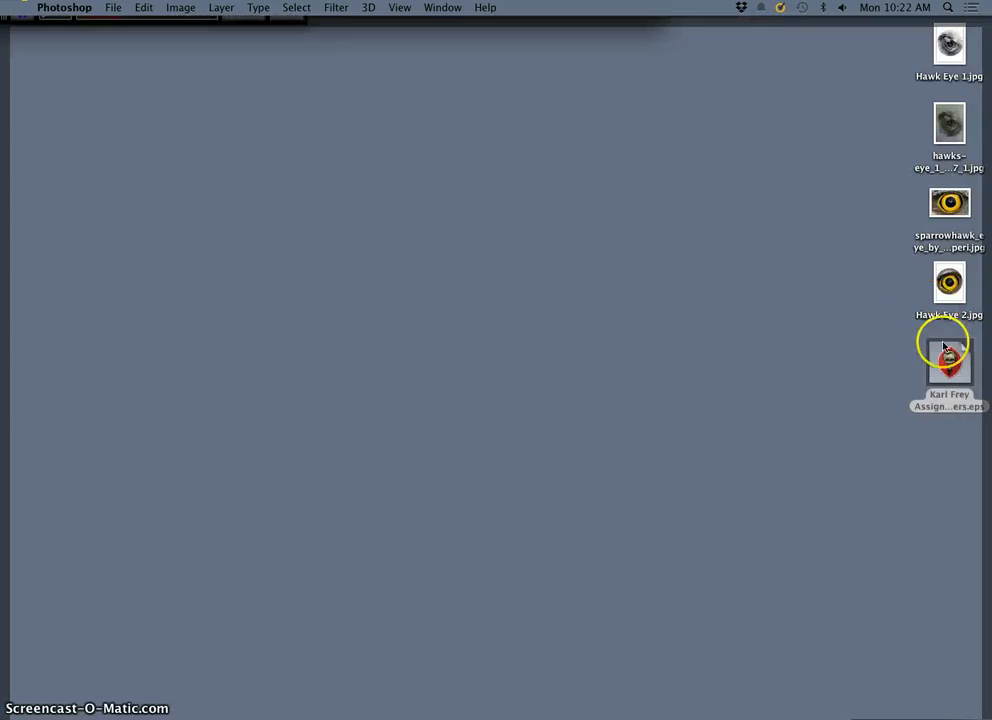
Step: Place the final Zombie Sanders EPS file from the Desktop into the blank Photoshop document
left_click(930, 364)
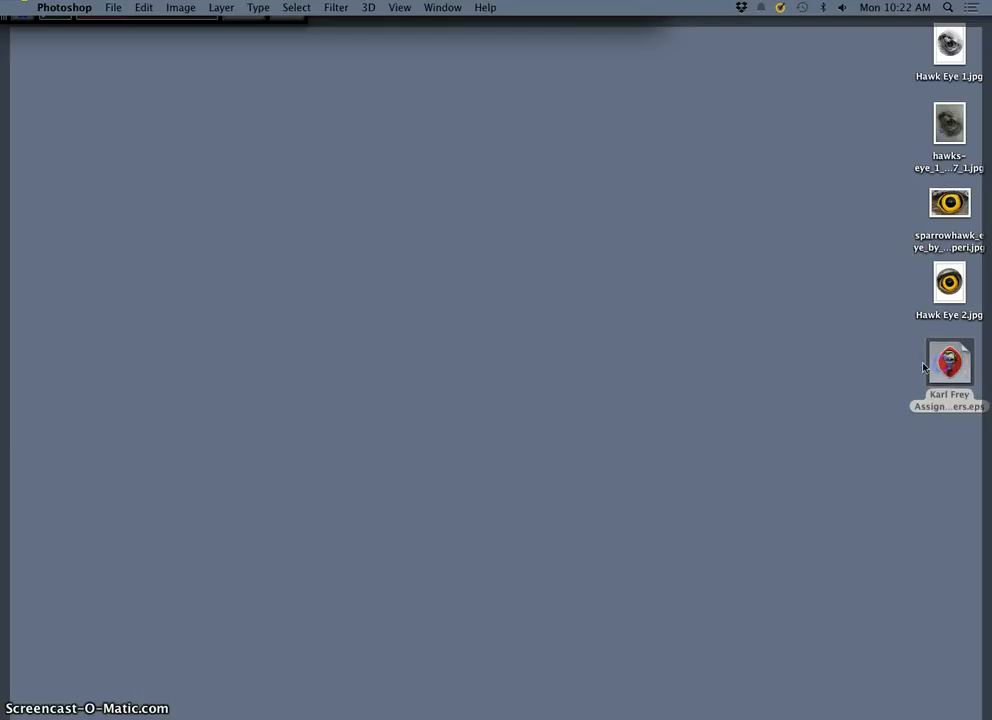
left_click(871, 358)
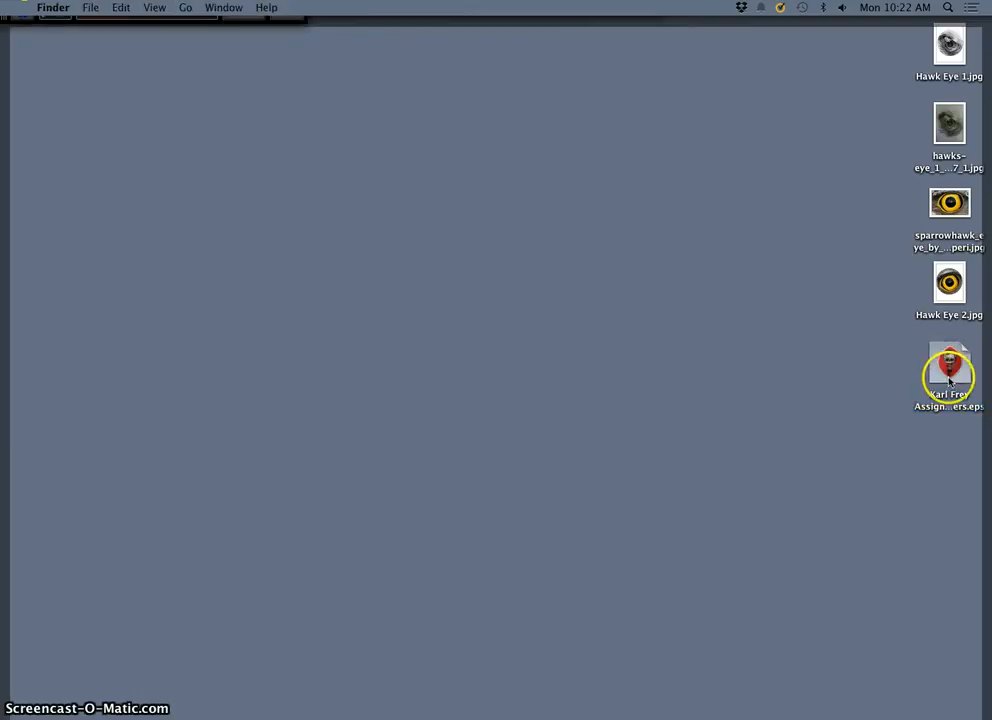
left_click(938, 375)
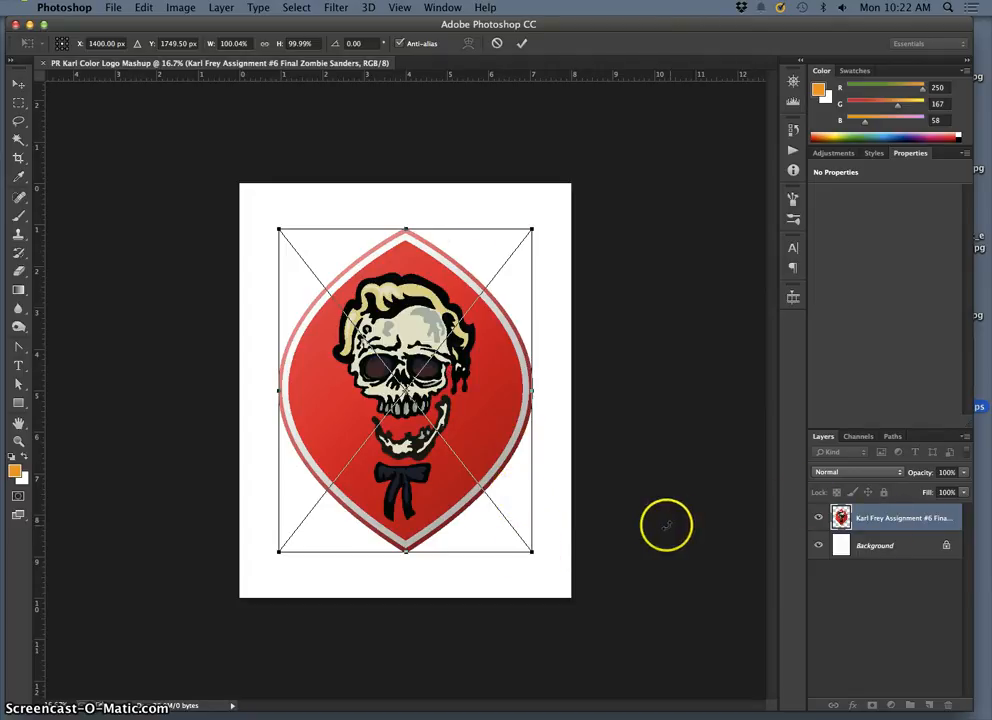
Step: Enlarge the placed badge proportionally around its center to about 116%, nudge it up about 36 px, and commit the placement
left_click_drag(533, 557, 561, 585)
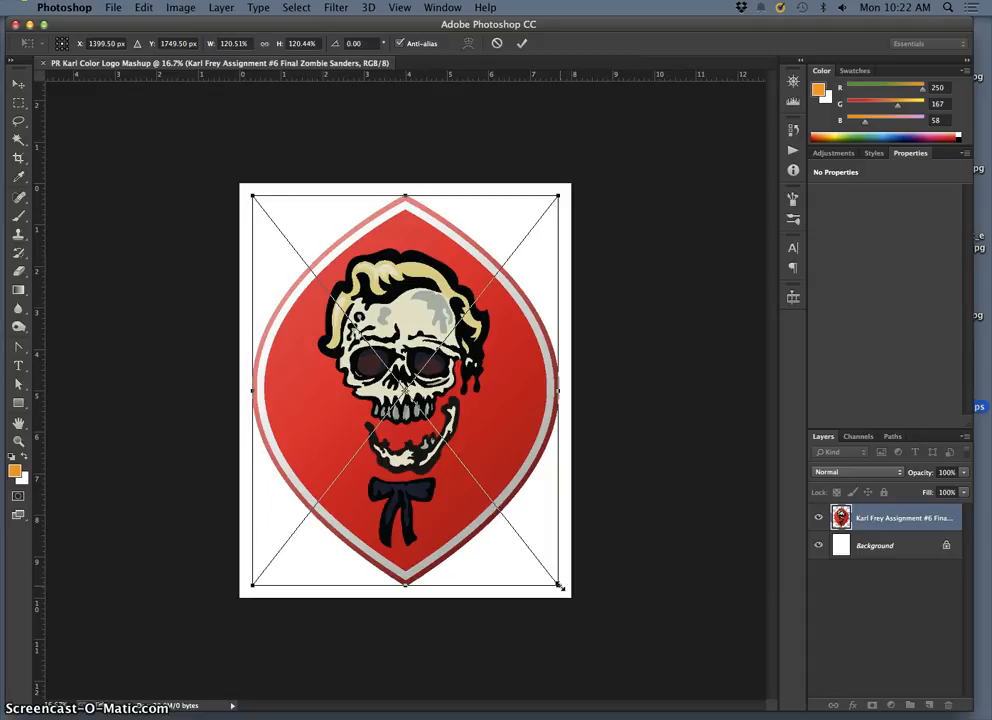
left_click_drag(558, 586, 552, 577)
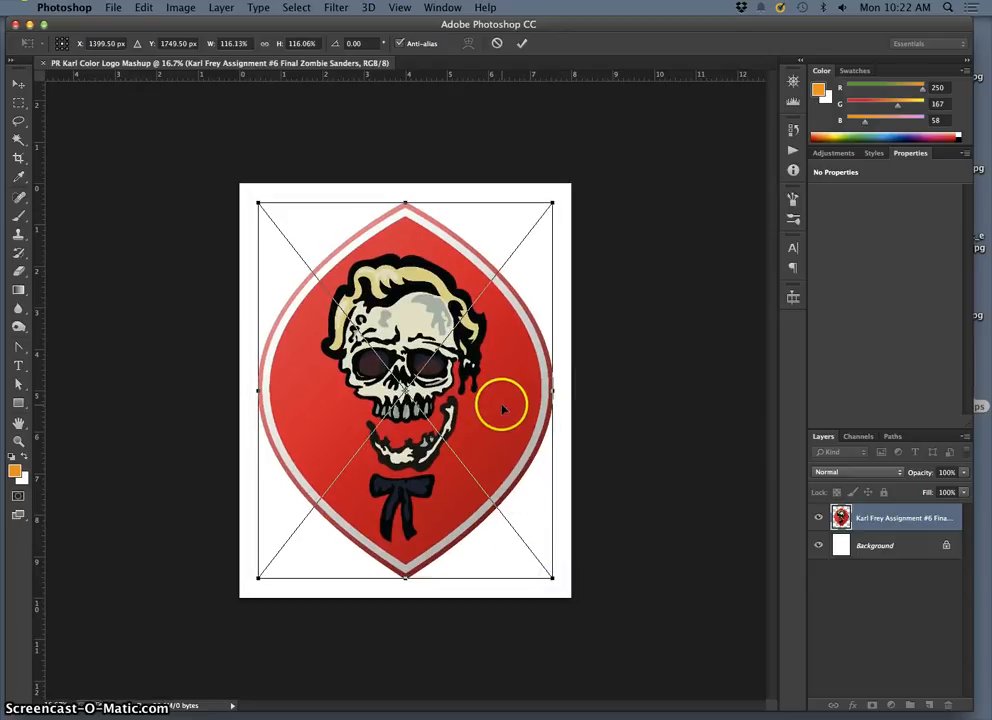
key("Up")
key("Up")
key("Up")
key("Up")
key("Up")
key("Up")
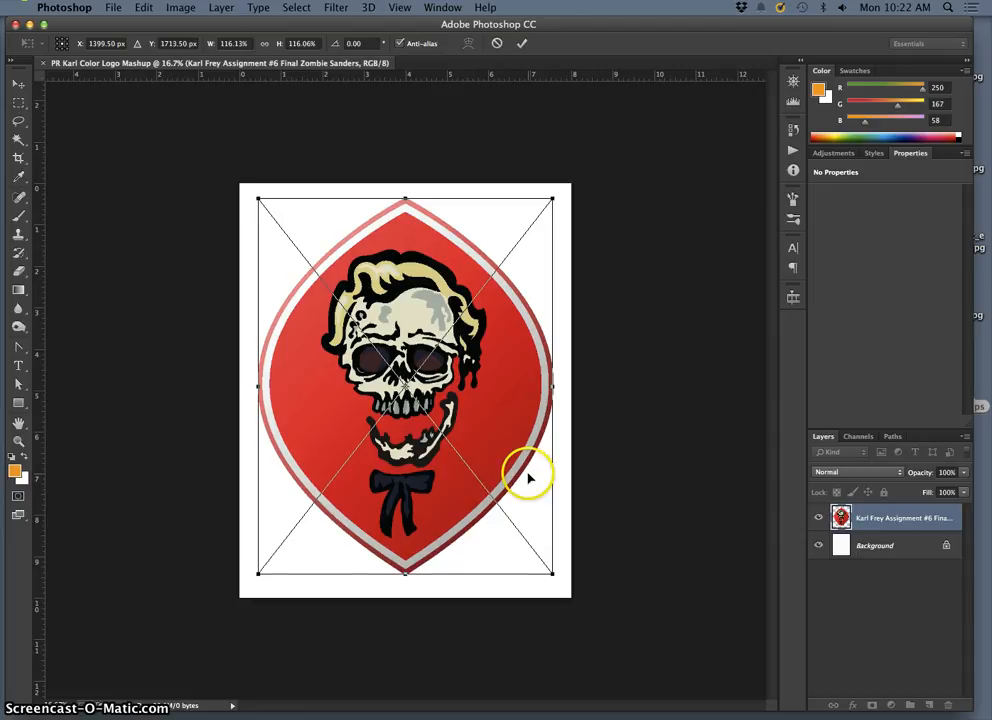
key("Return")
key("c")
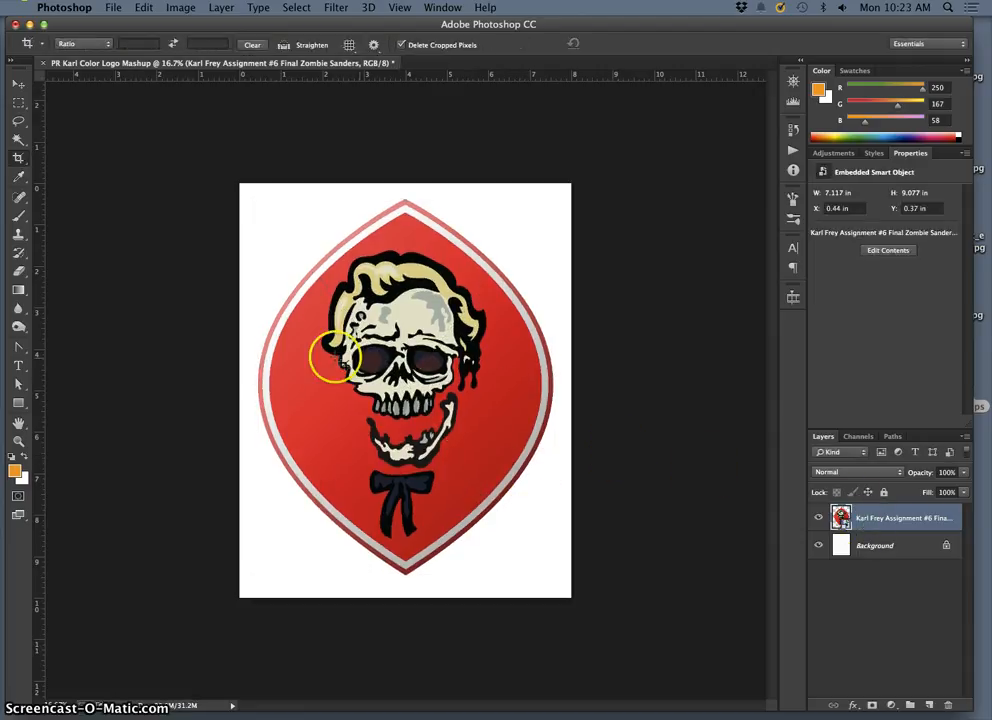
left_click(19, 215)
left_click(380, 311)
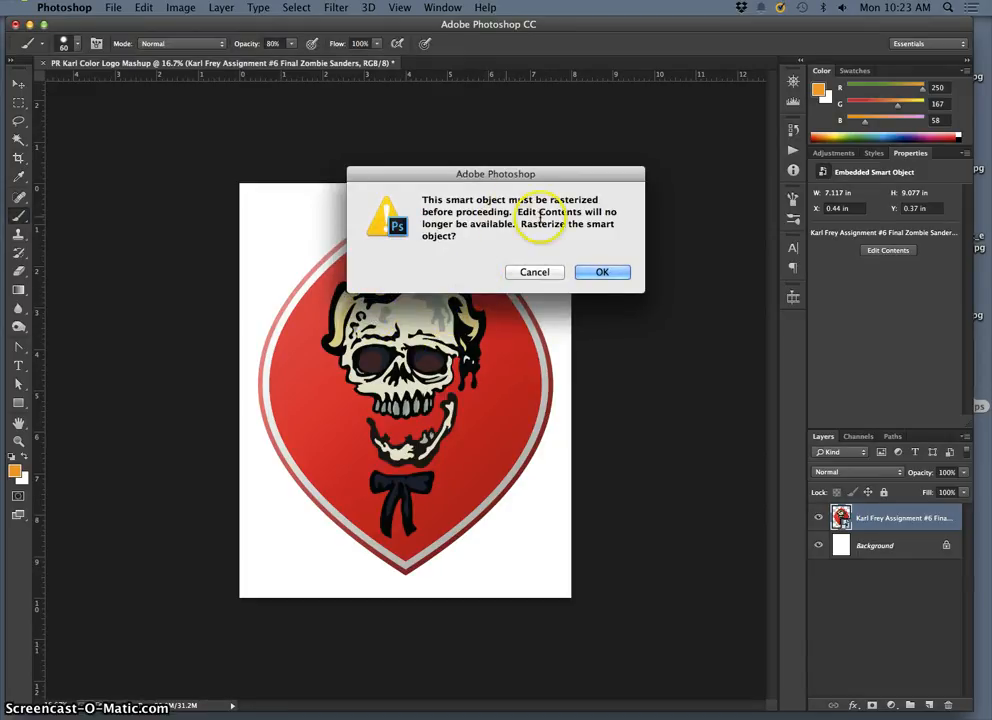
left_click(540, 273)
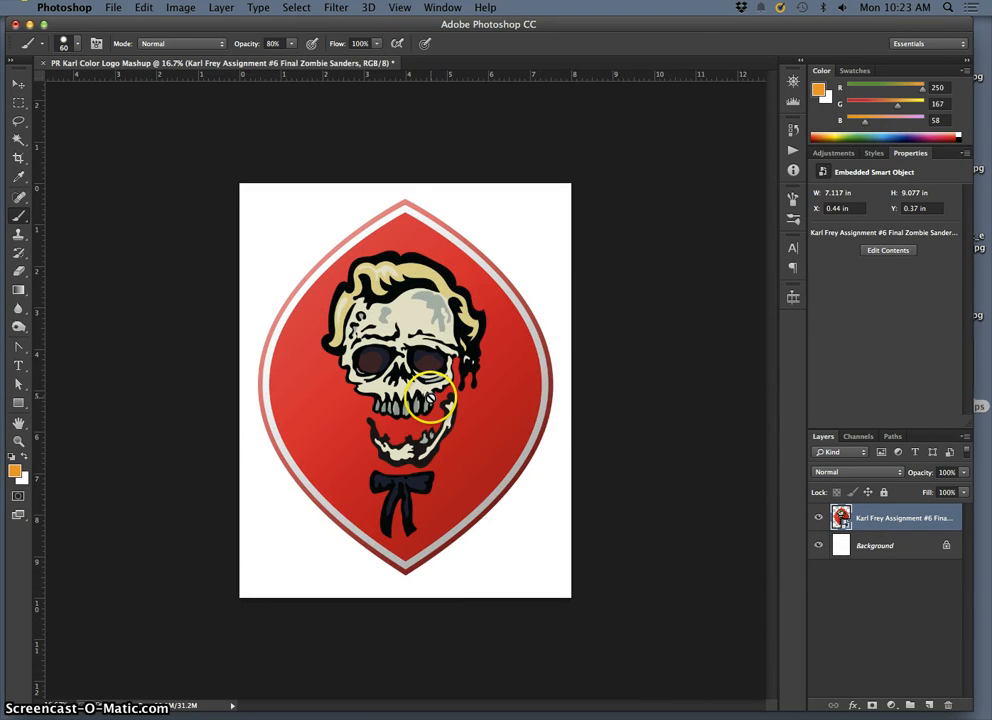
Step: Inspect the edge quality of the placed skull artwork up close, from the teeth to the eye sockets and forehead
key("super+equal")
key("super+equal")
key("super+equal")
key("super+equal")
key("super+equal")
key("super+equal")
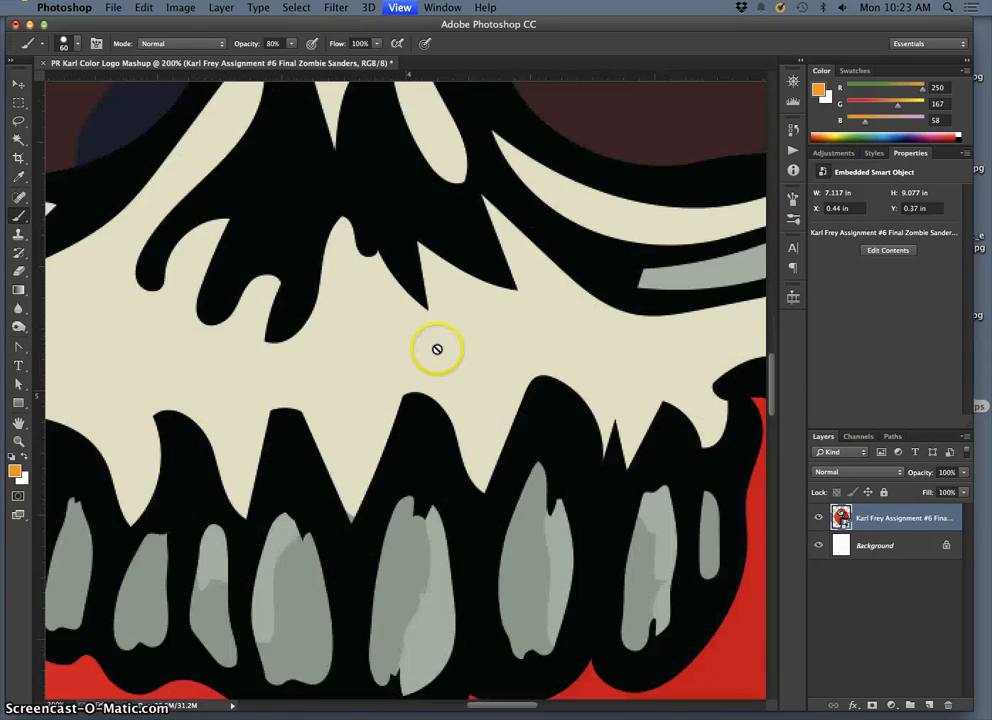
key("super+equal")
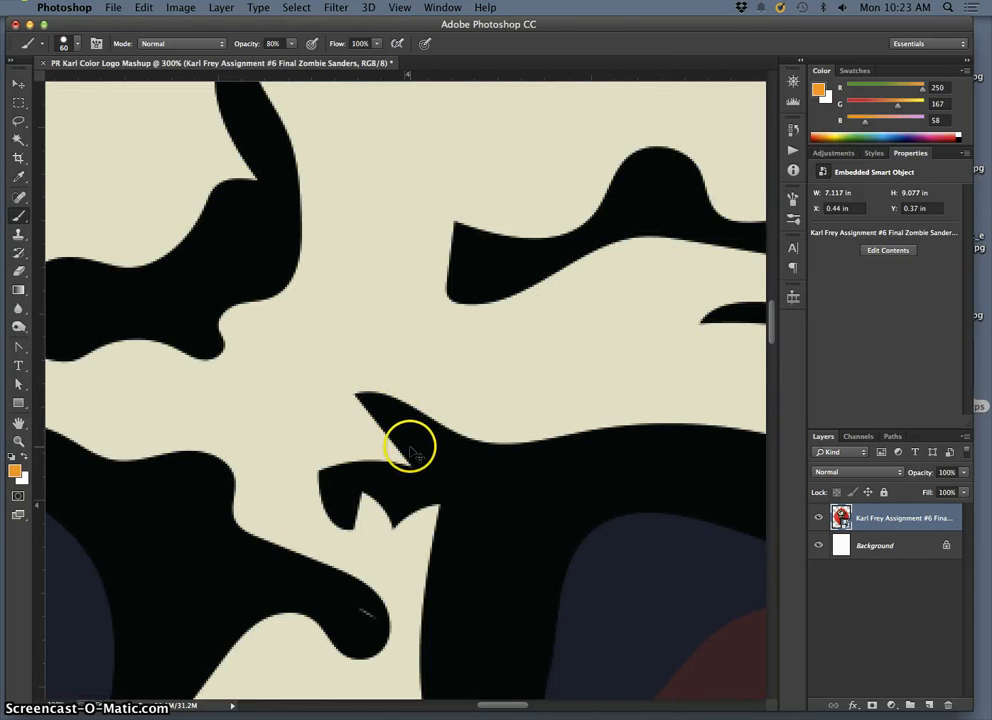
key("super+minus")
key("super+minus")
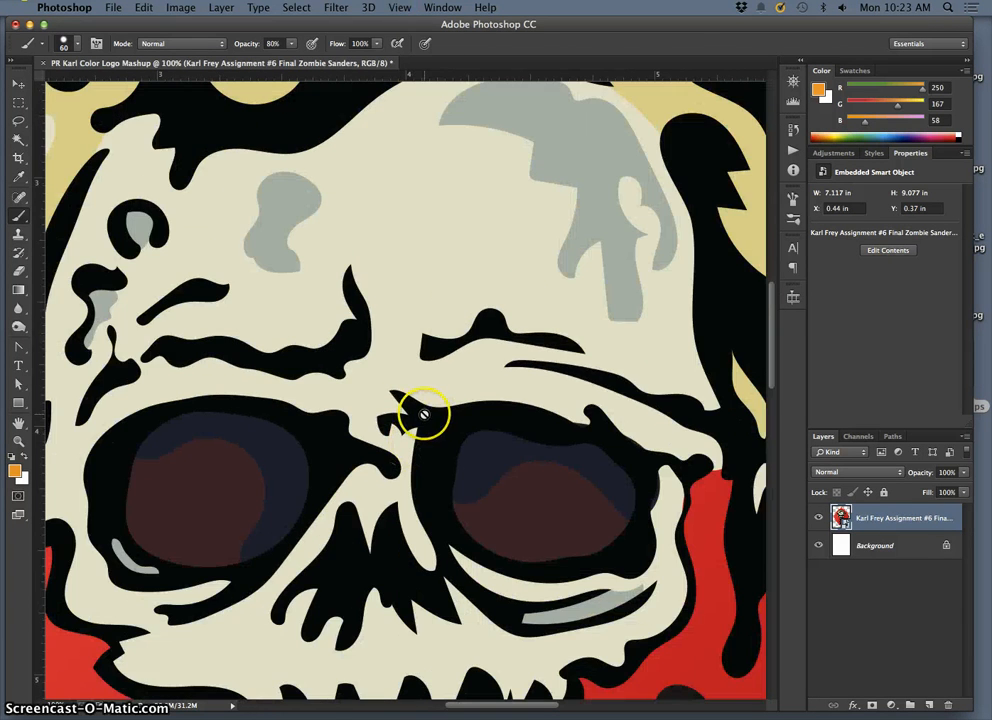
key("super+minus")
key("super+minus")
key("super+minus")
key("super+minus")
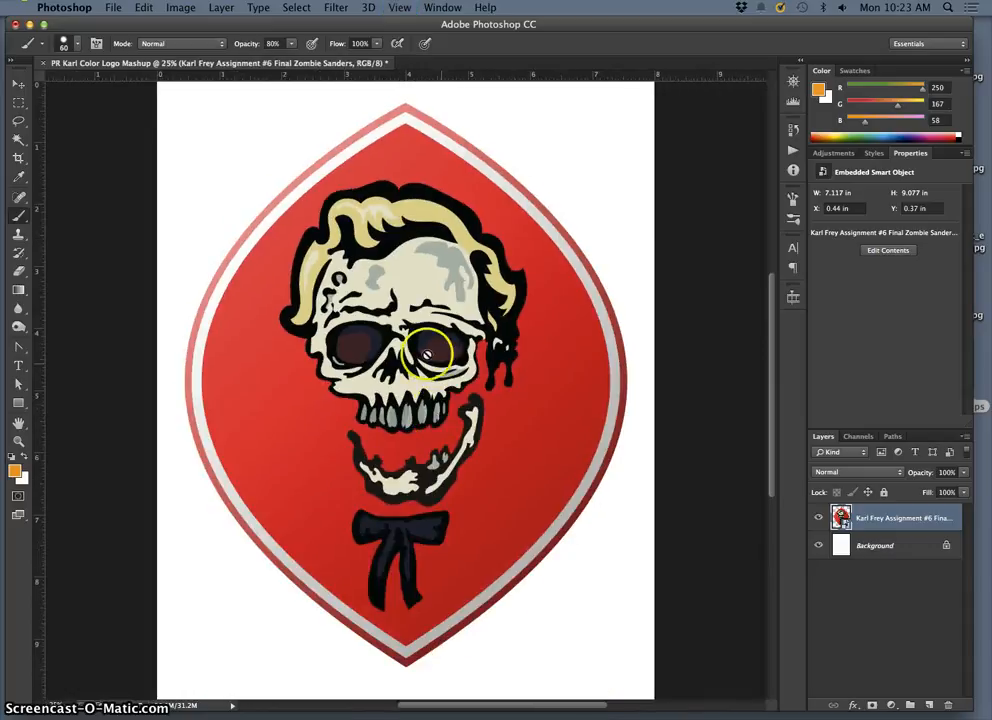
Step: Set the image resolution to 650 pixels/inch with resampling off
left_click(180, 8)
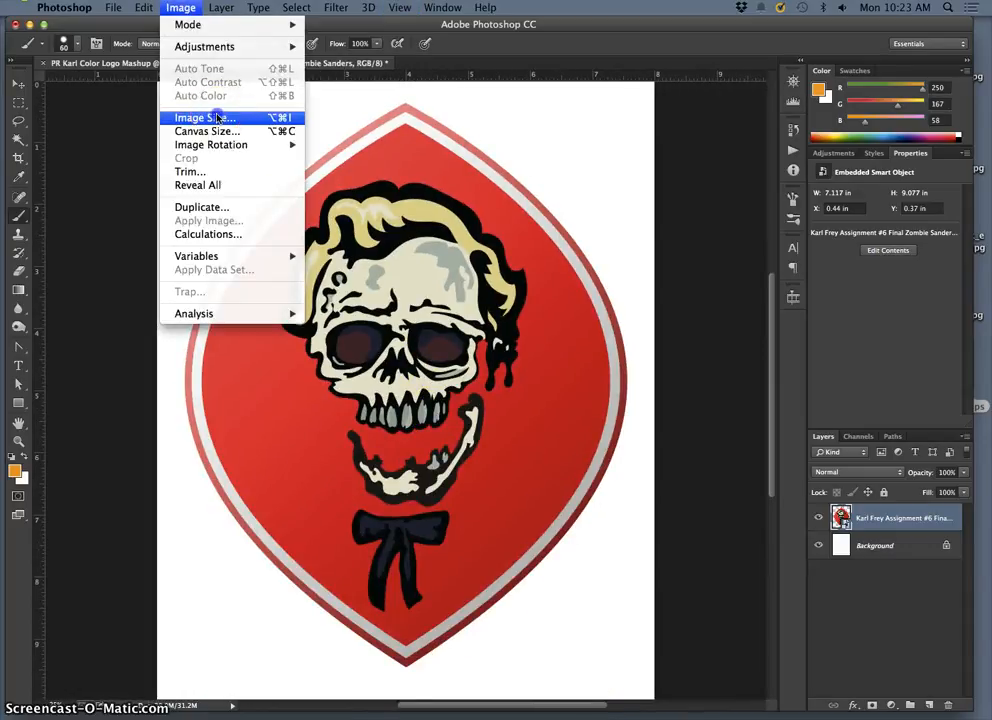
left_click(214, 122)
left_click_drag(757, 209, 765, 209)
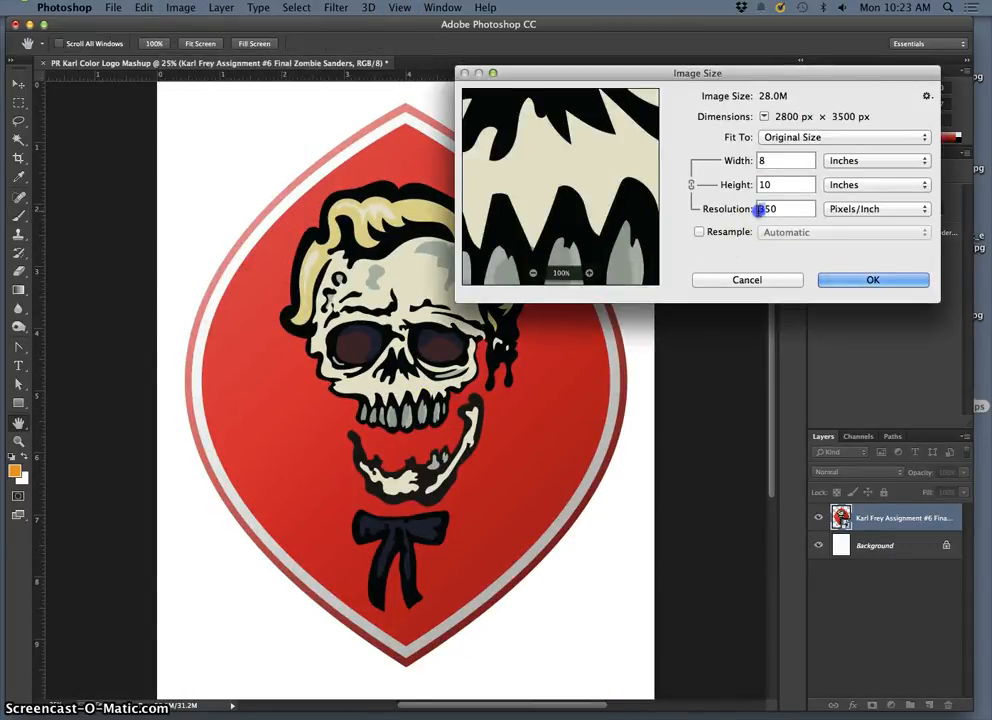
type("6")
left_click(870, 279)
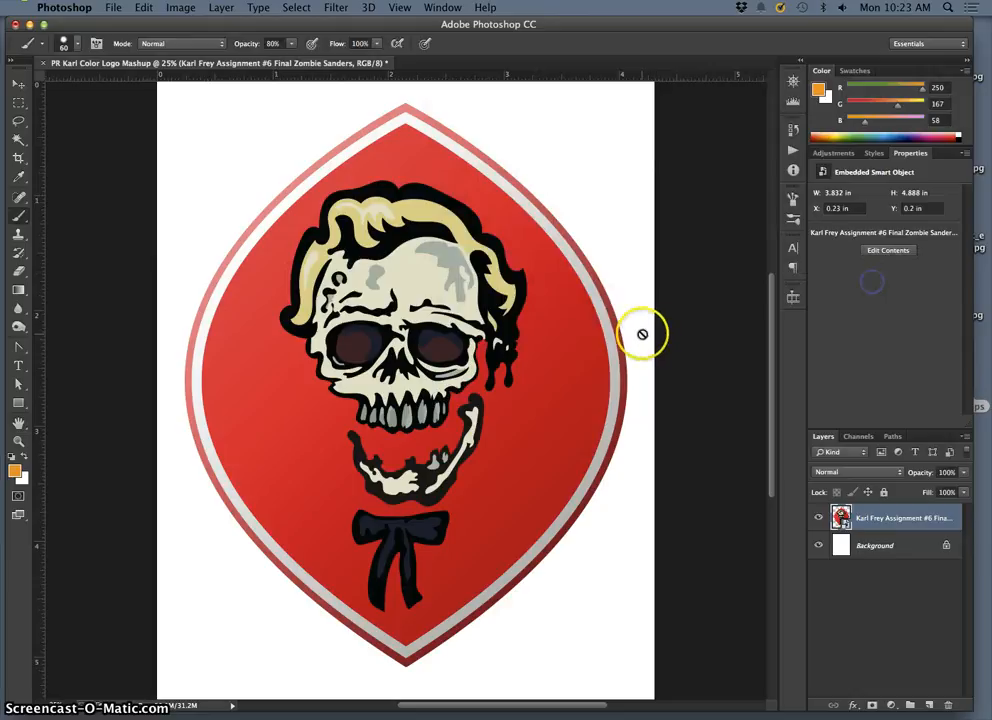
Step: Resample the image to a width of 8 inches at 650 pixels/inch, keeping Automatic resampling
left_click(180, 8)
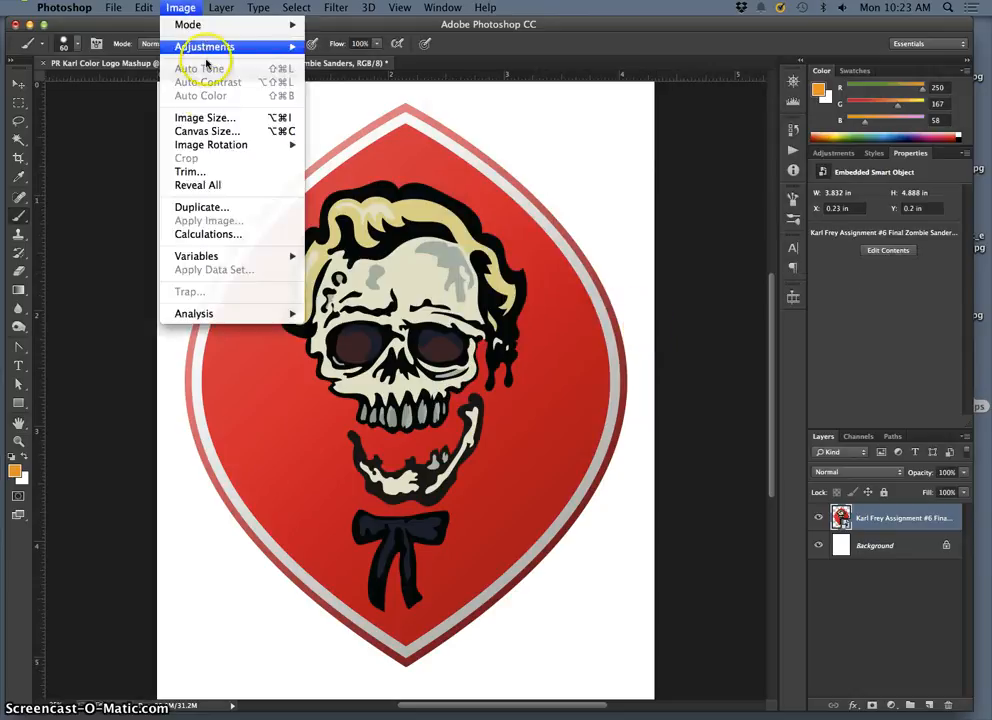
left_click(218, 124)
left_click(699, 232)
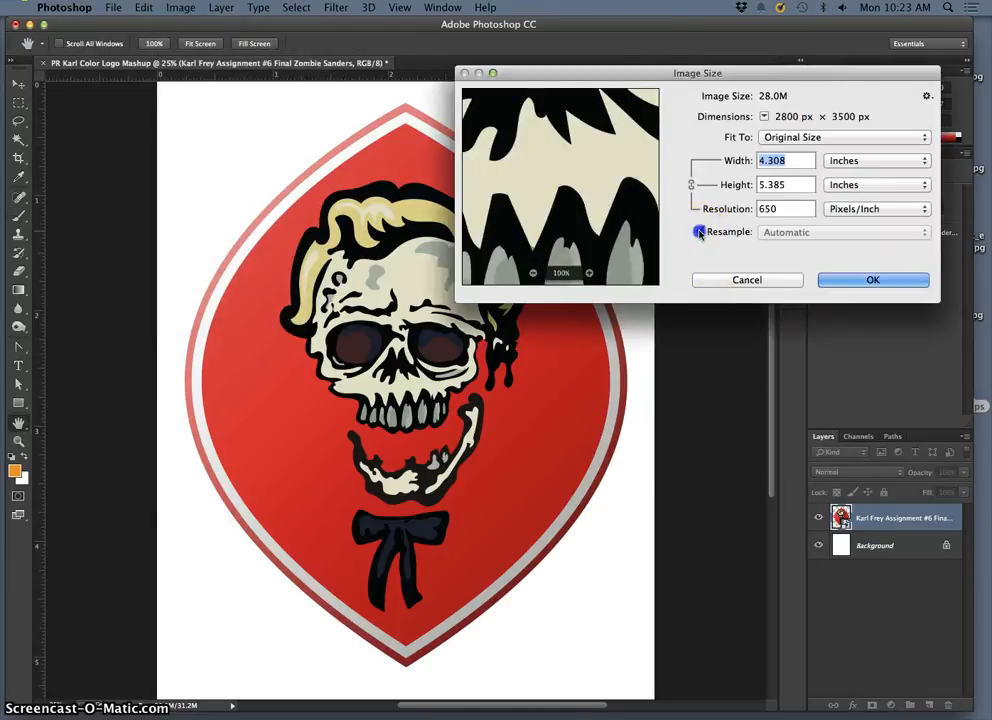
type("8")
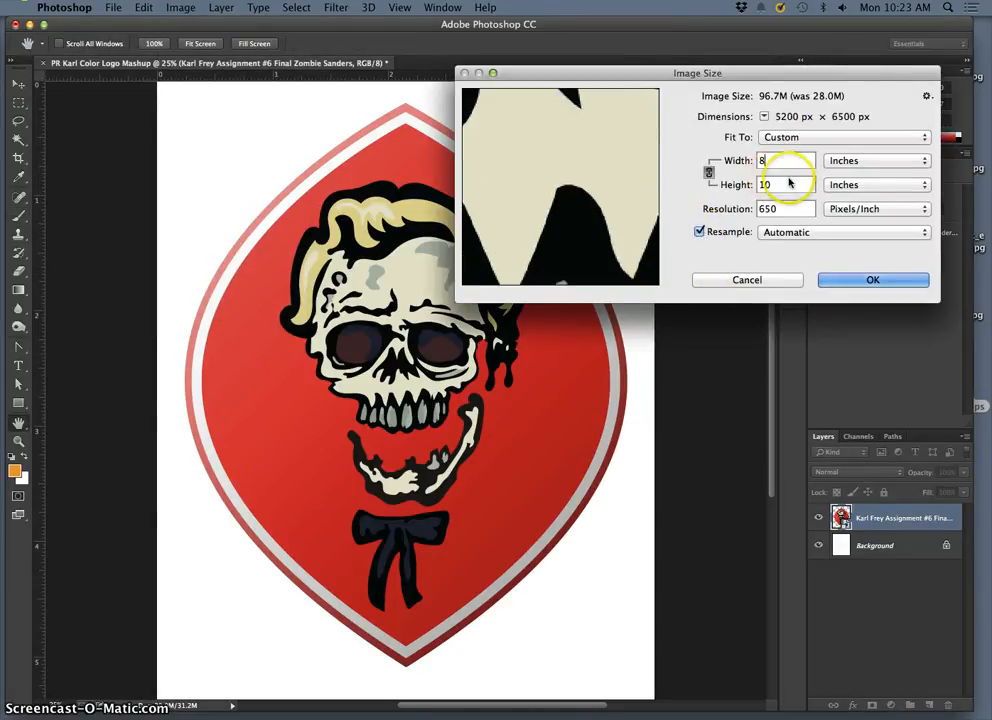
left_click(868, 280)
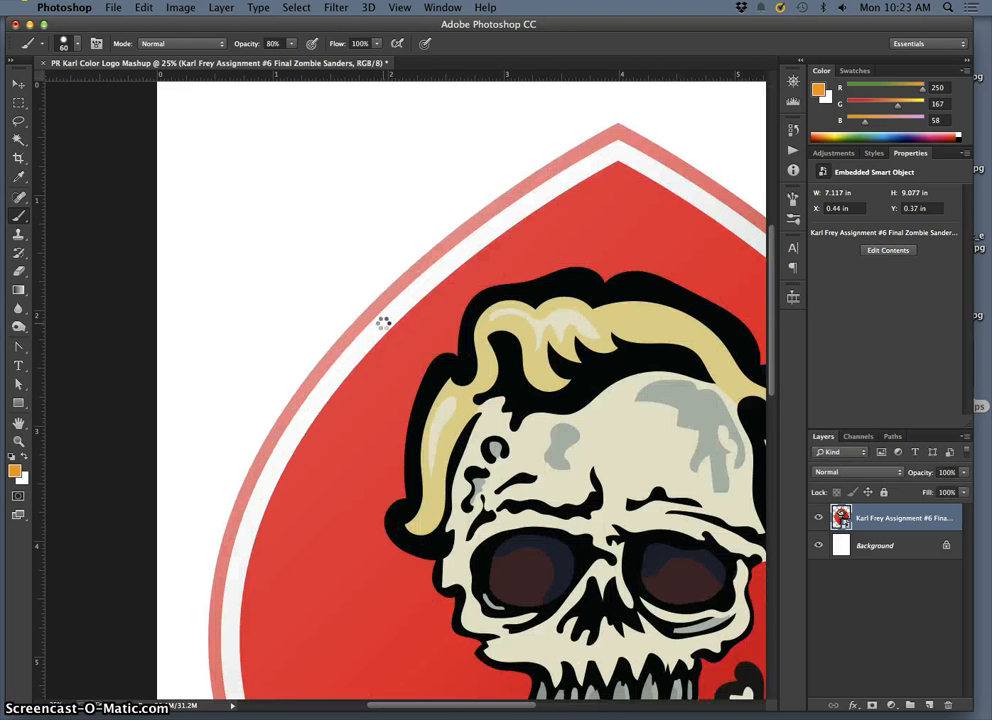
Step: Examine the resampled artwork's edges up close around the hair and forehead, and compare with the whole badge
scroll(383, 322, "up", 1)
scroll(509, 443, "up", 5)
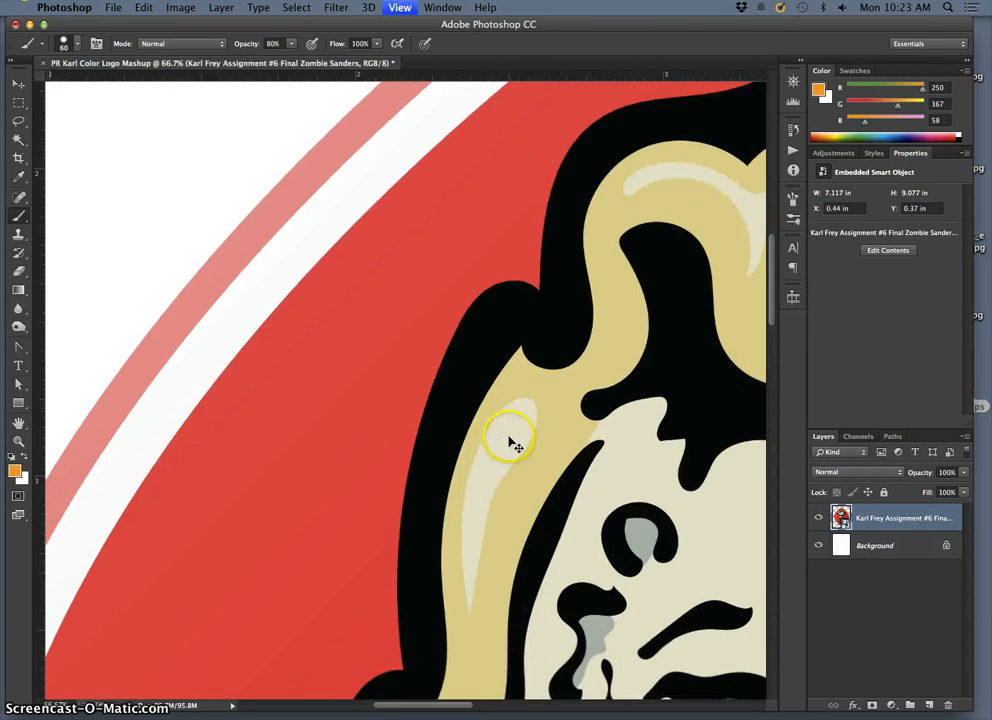
key("super+plus")
scroll(510, 437, "right", 5)
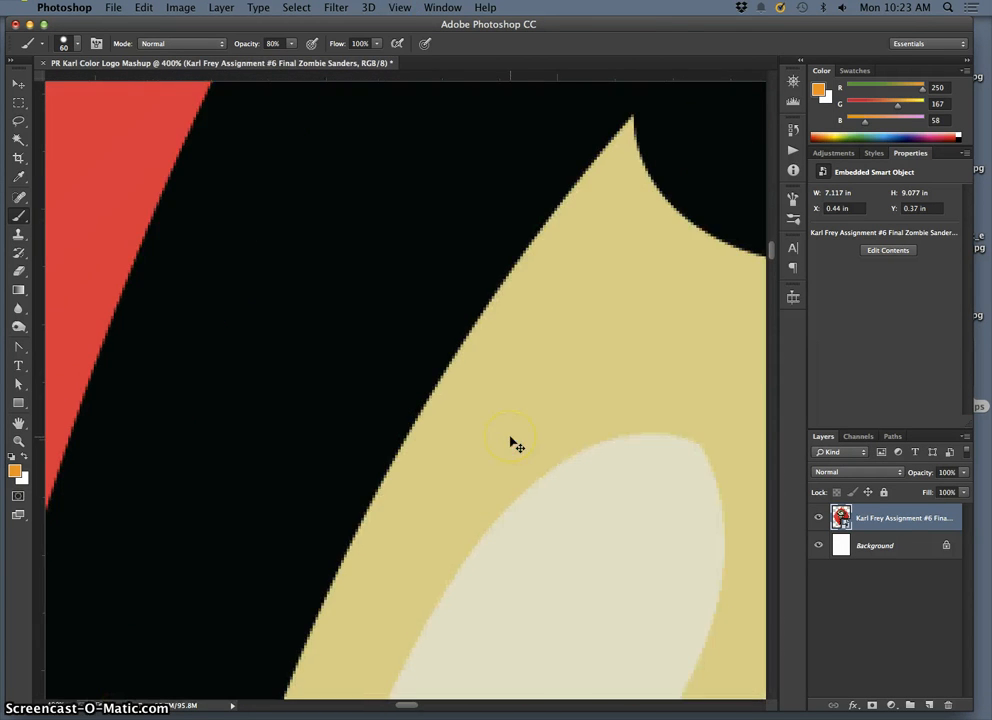
scroll(510, 437, "down", 5)
scroll(509, 437, "right", 5)
scroll(509, 437, "down", 2)
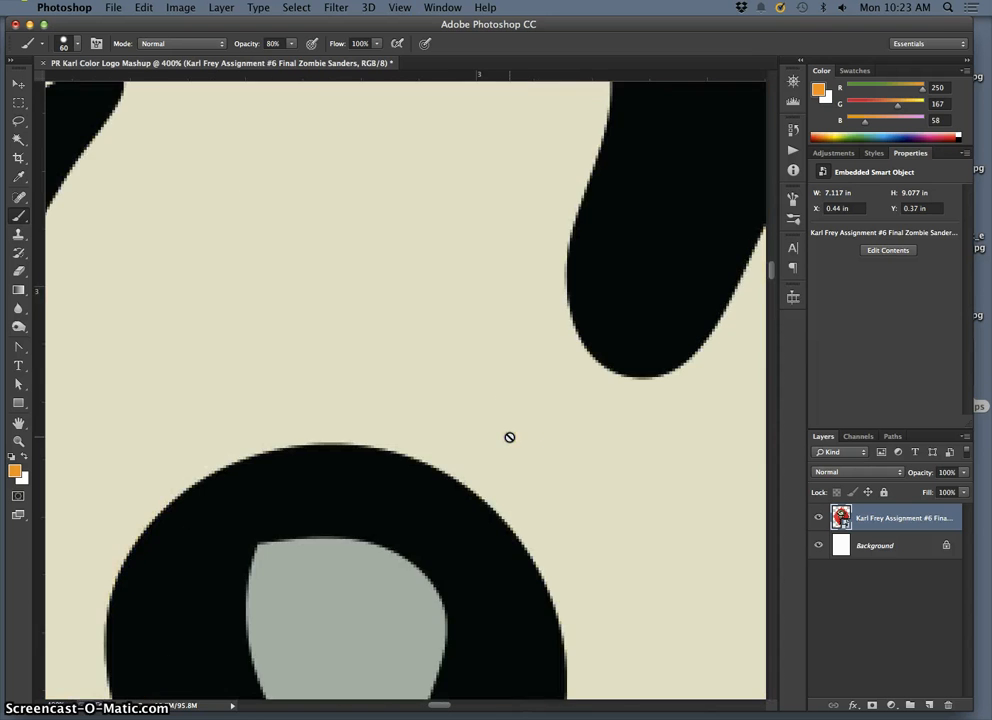
scroll(509, 437, "down", 5)
key("super+minus")
key("super+minus")
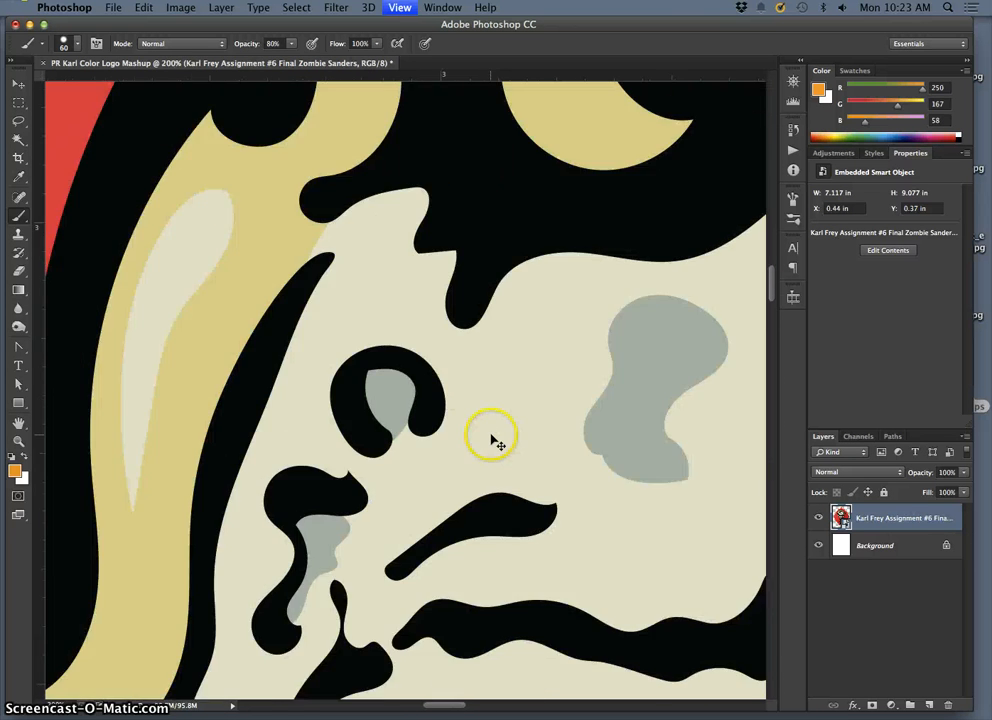
key("super+minus")
key("super+minus")
key("super+minus")
key("super+minus")
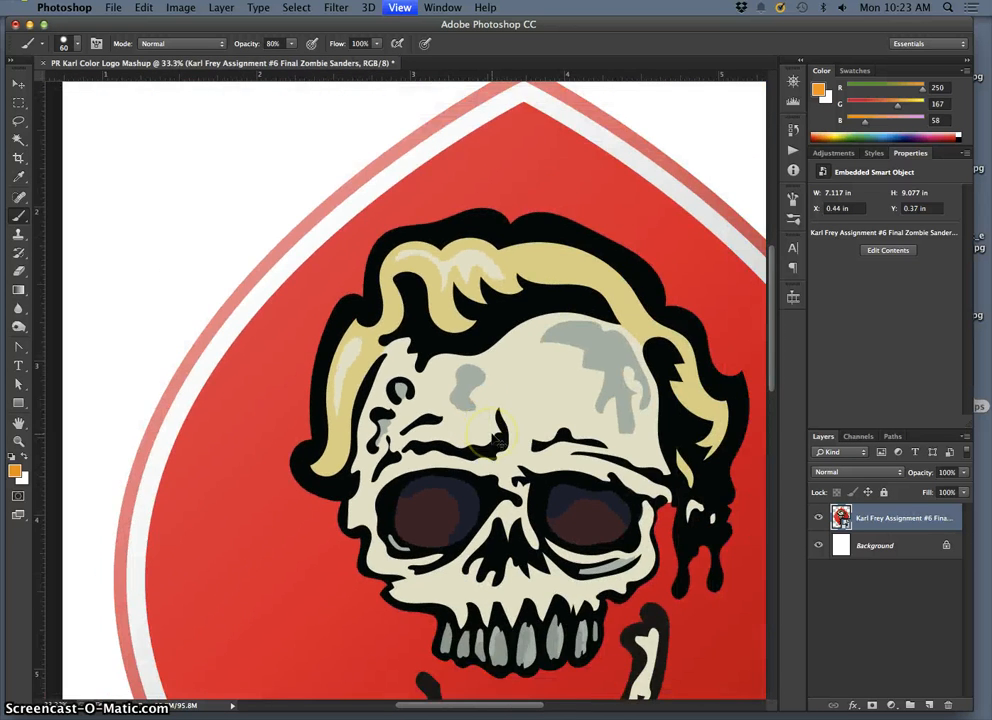
key("super+minus")
key("super+minus")
key("super+minus")
Step: Revert the document to the Place Embedded Smart Object history state, undoing both image size changes
left_click(792, 131)
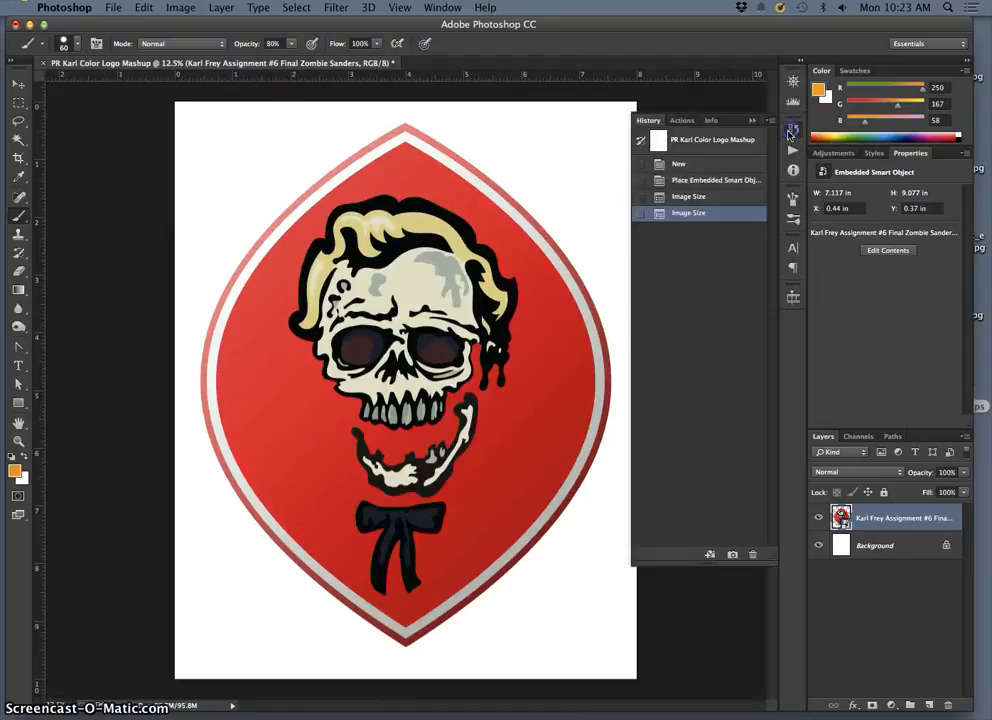
left_click(710, 197)
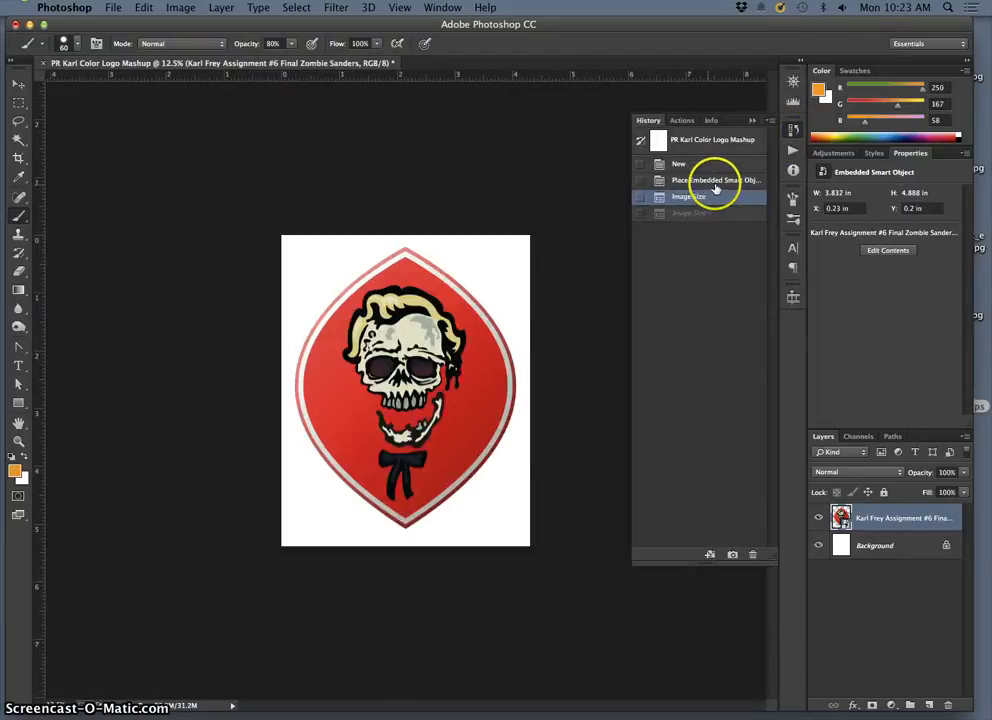
left_click(712, 181)
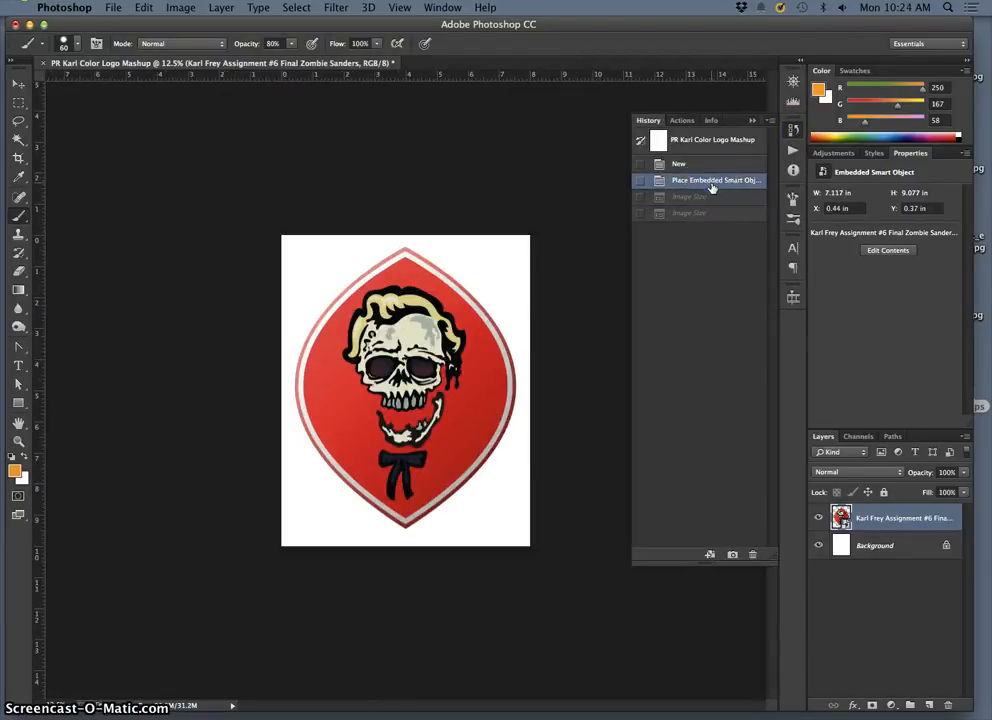
Step: Rasterize the badge's smart object layer and check the artwork at a larger zoom
left_click(598, 238)
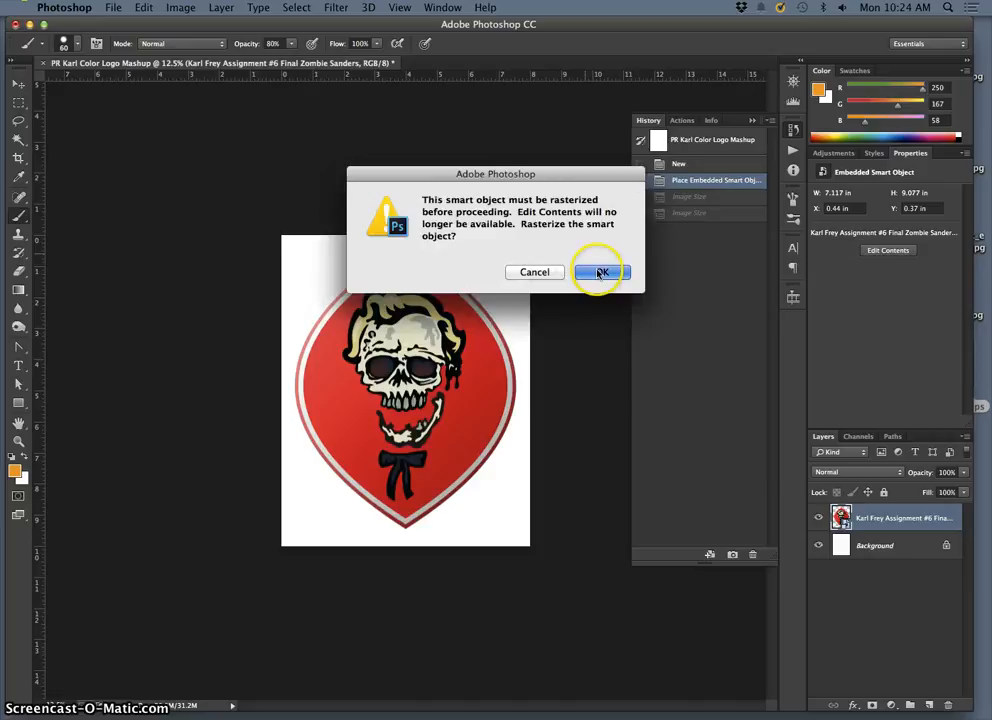
left_click(600, 273)
left_click(752, 121)
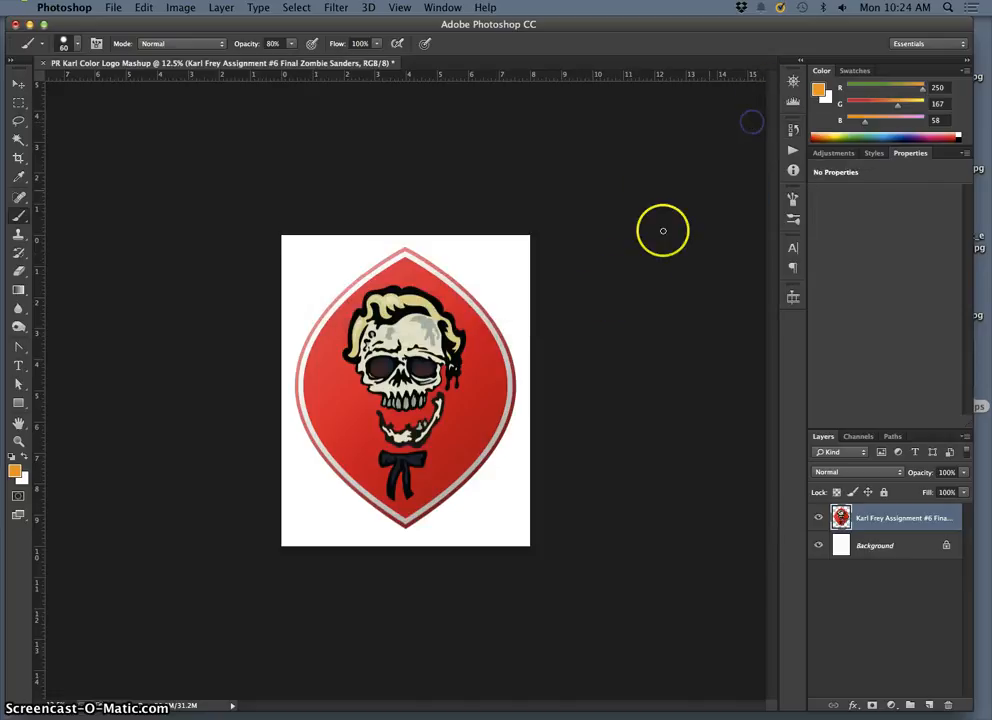
key("super+equal")
key("super+equal")
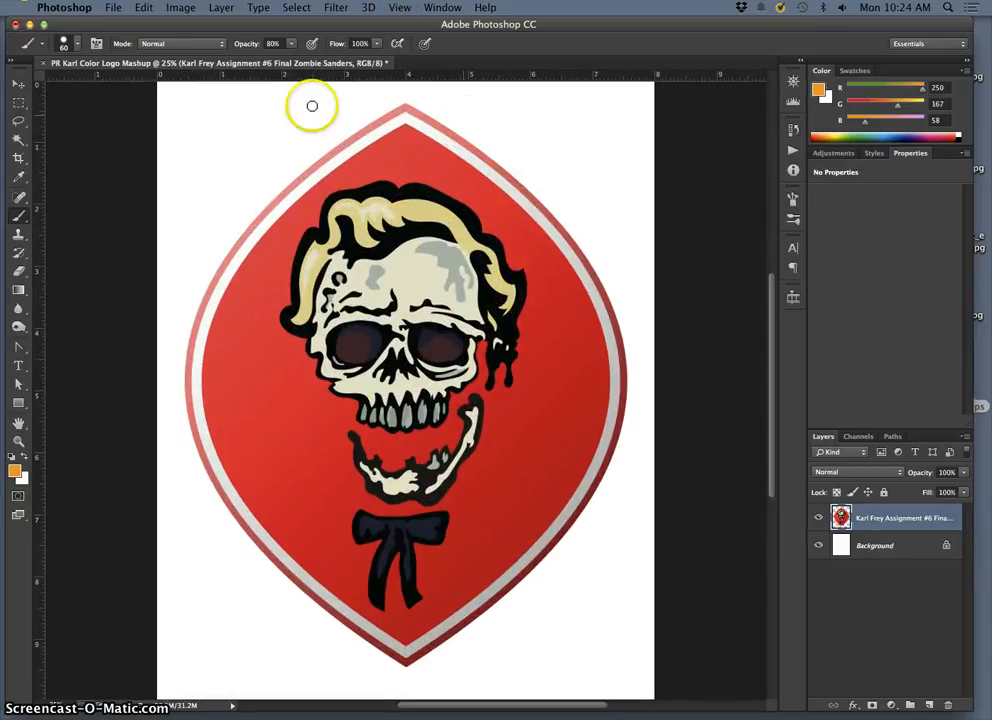
key("super+minus")
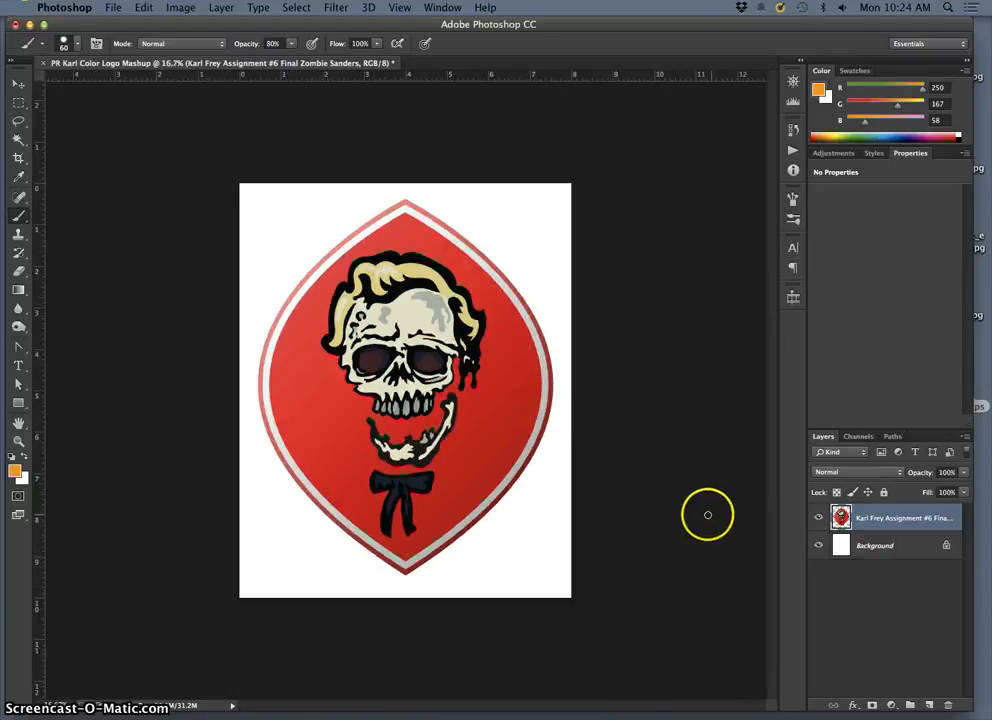
Step: Undo the rasterization through the history, and try to paint on the smart object but decline to rasterize it
left_click(793, 130)
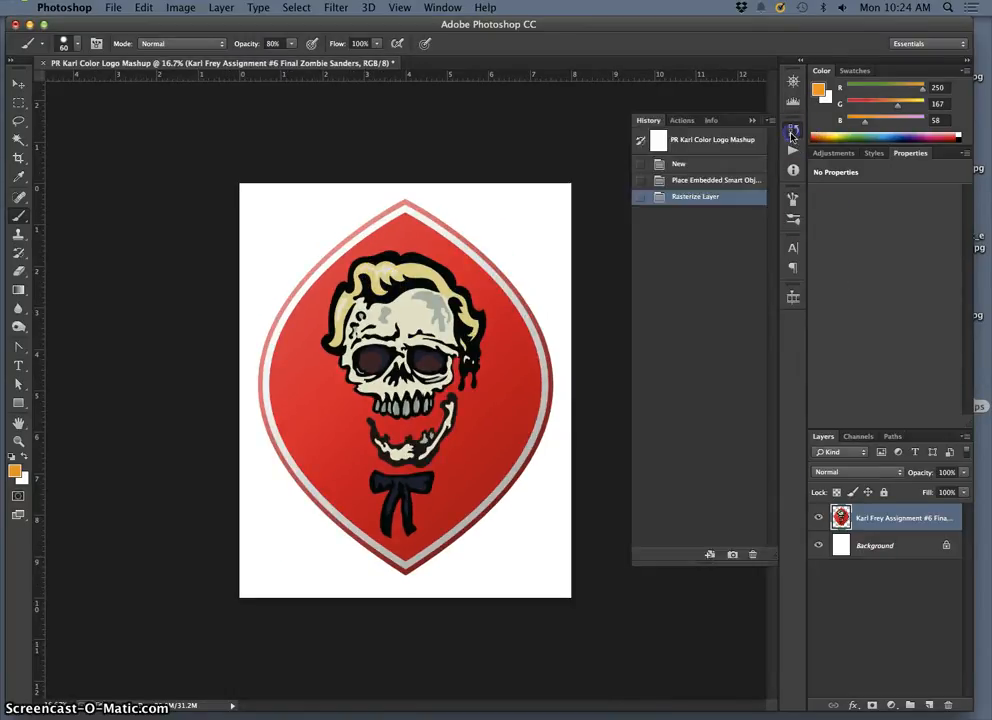
left_click(736, 184)
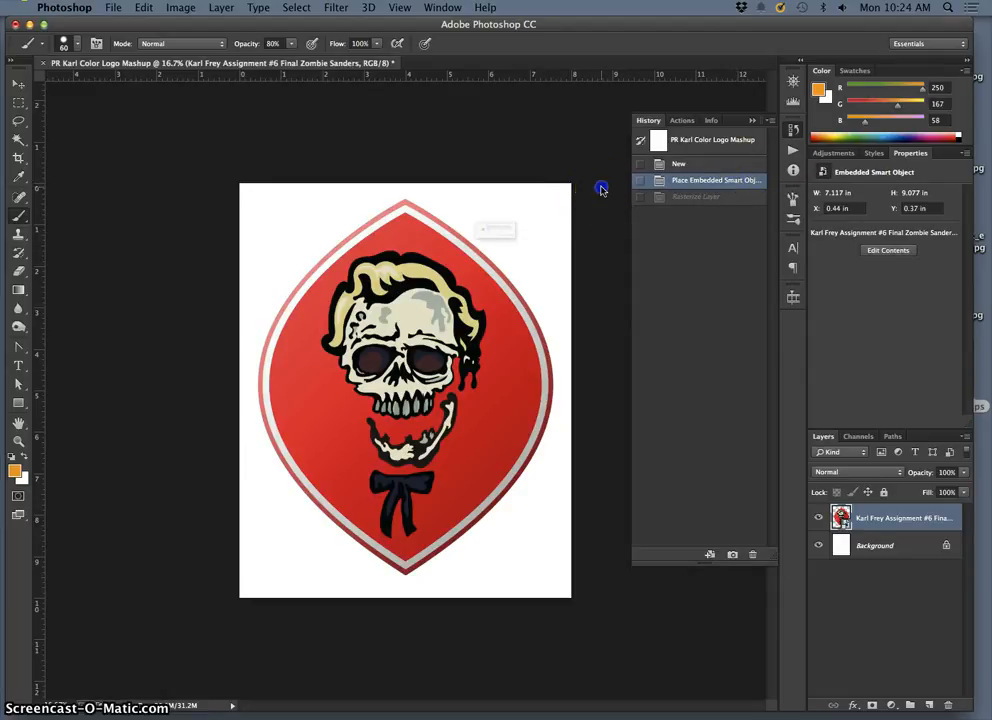
left_click(552, 270)
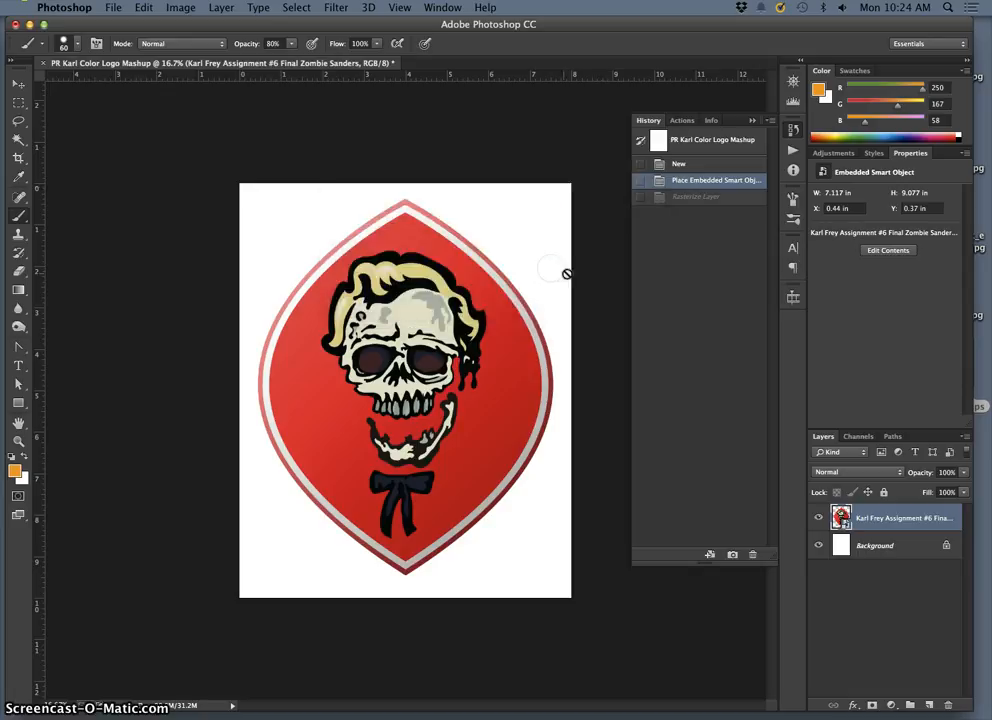
left_click(575, 274)
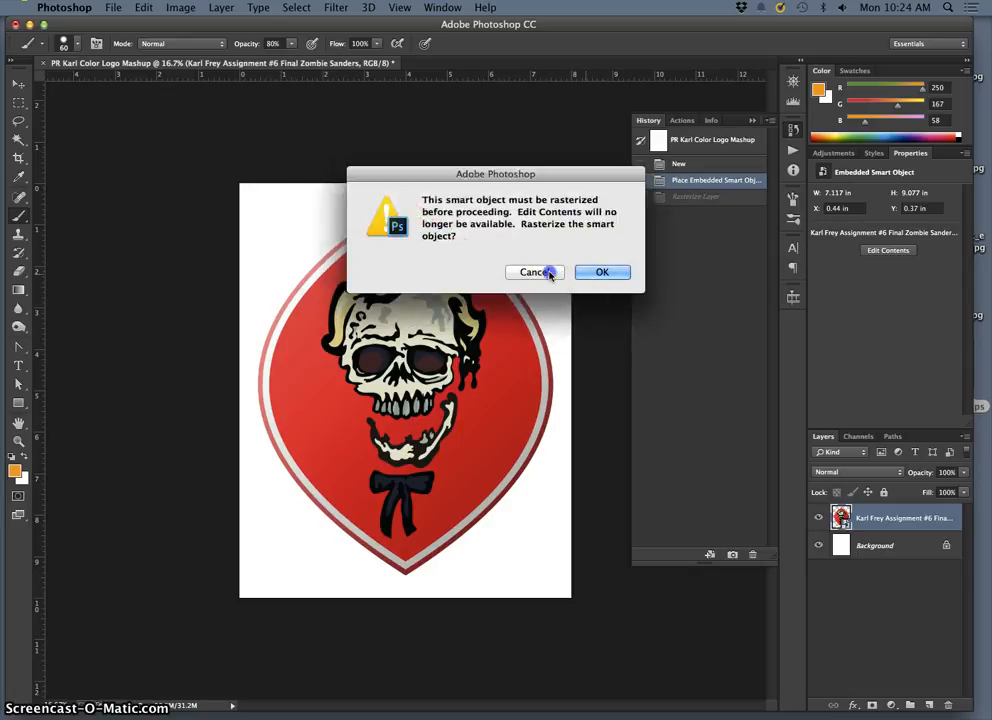
left_click(549, 272)
Step: Select the Background layer, switch to the Lasso tool, and collapse the history list
left_click(875, 545)
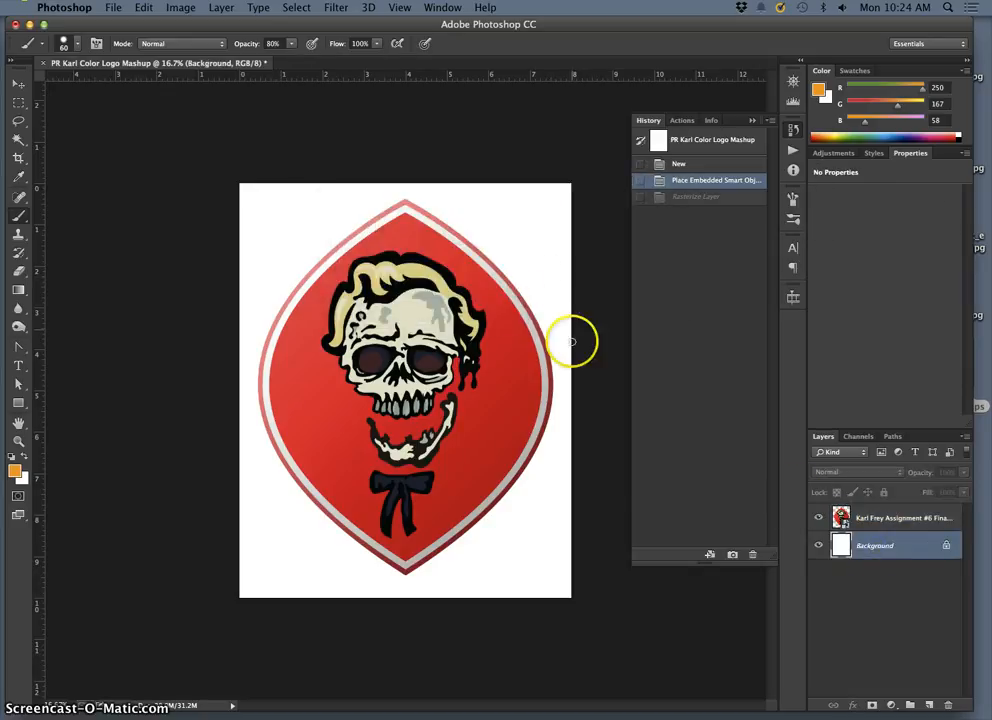
left_click(18, 120)
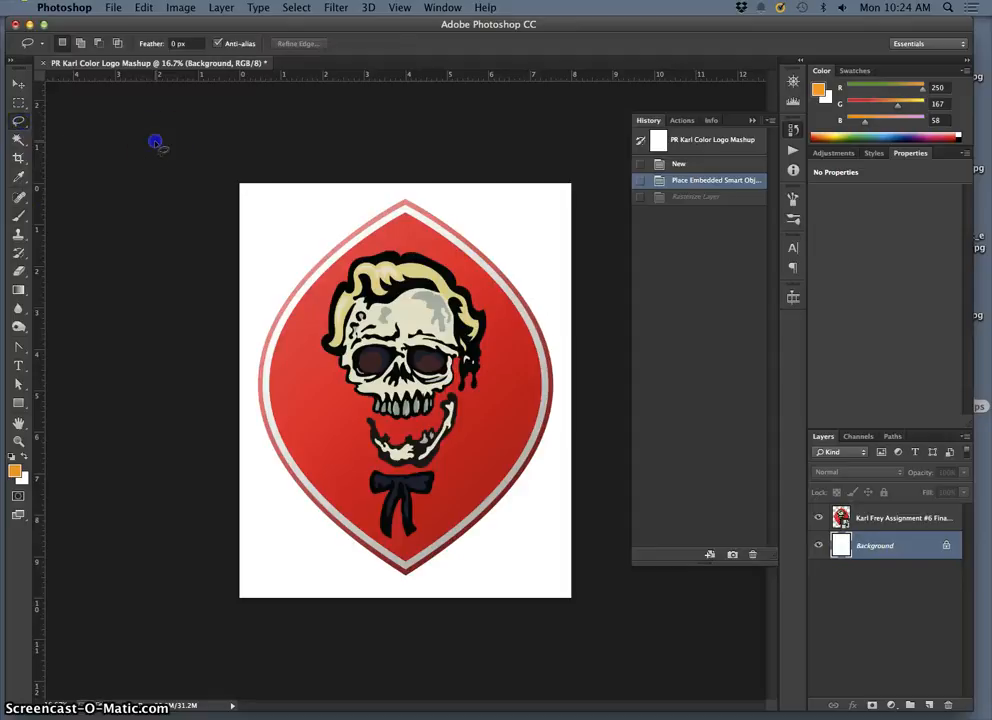
left_click(752, 121)
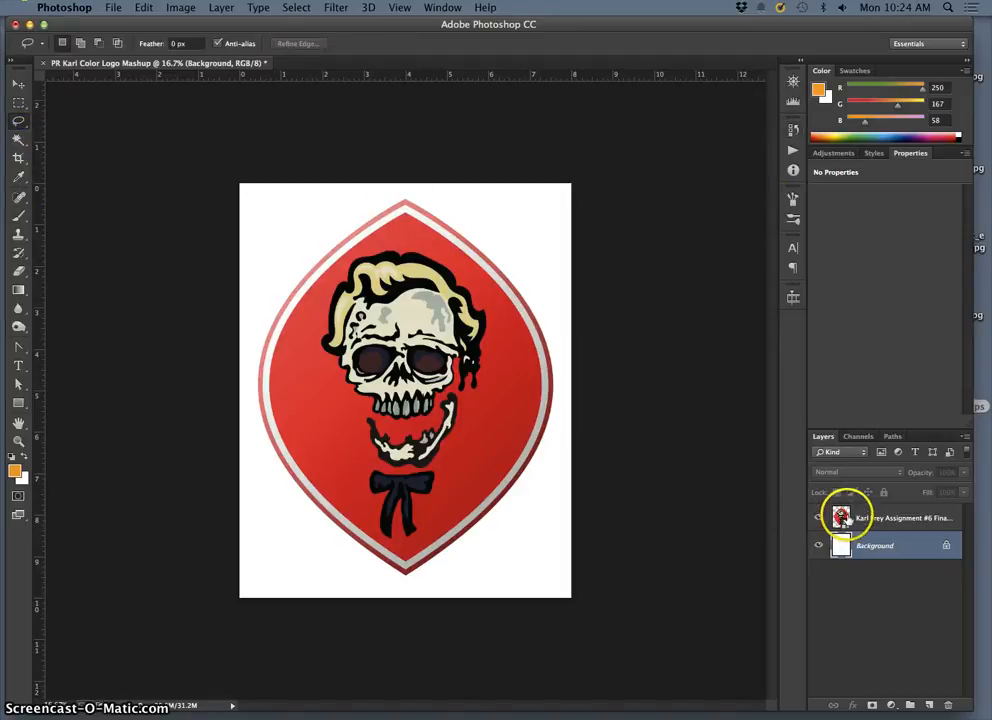
Step: Select the badge's smart object layer and open its embedded contents for editing, accepting the save notice
key("super+plus")
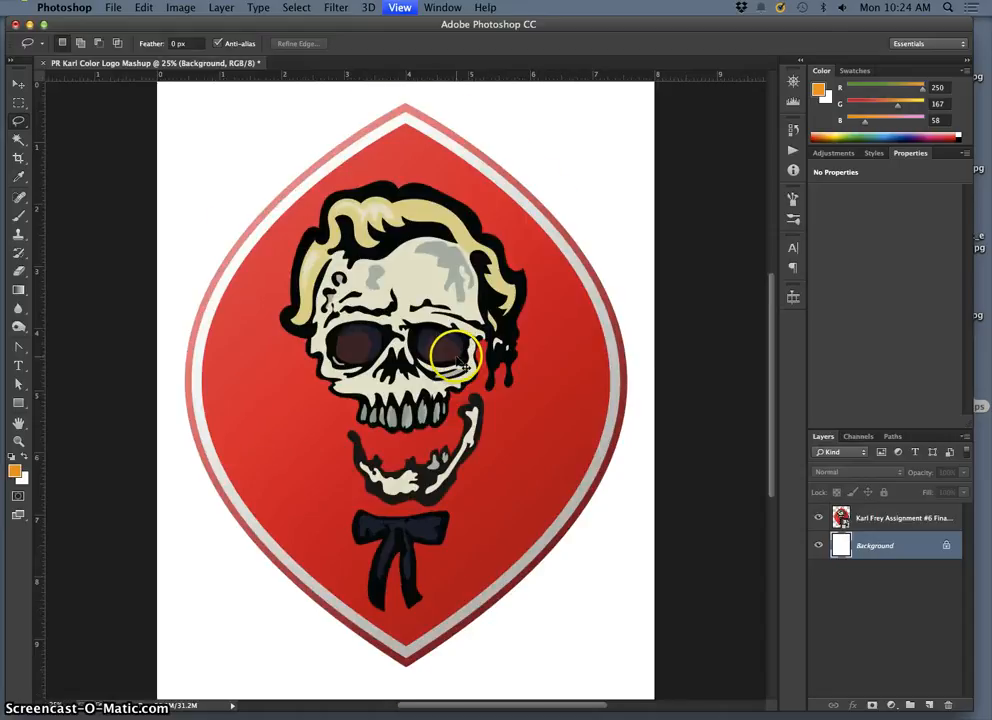
key("super+plus")
key("super+minus")
key("super+minus")
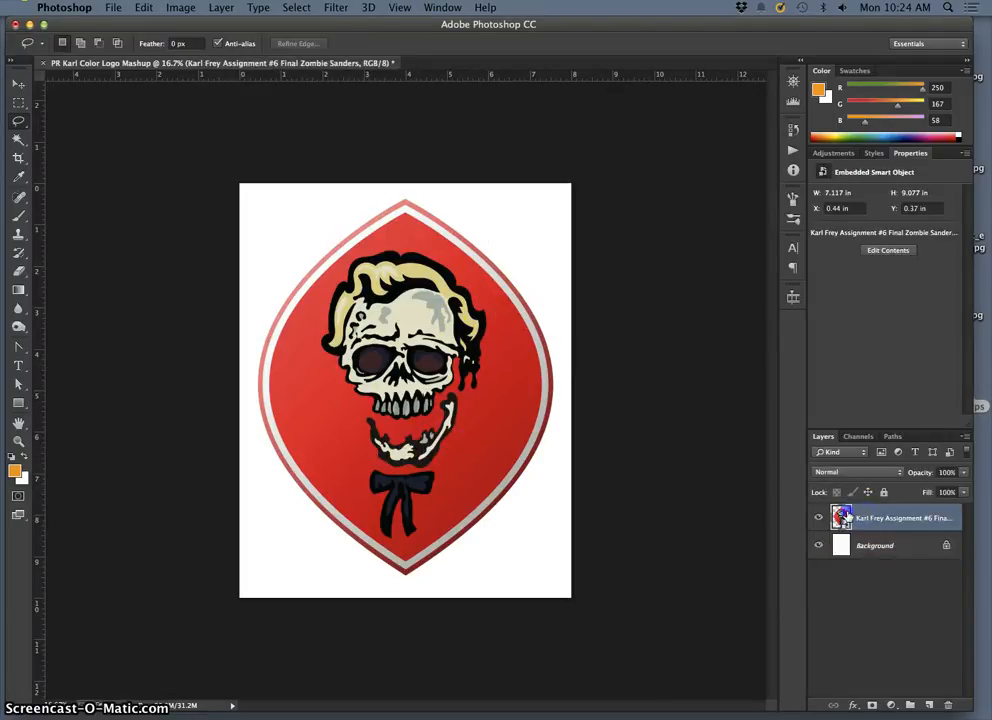
left_click(593, 334)
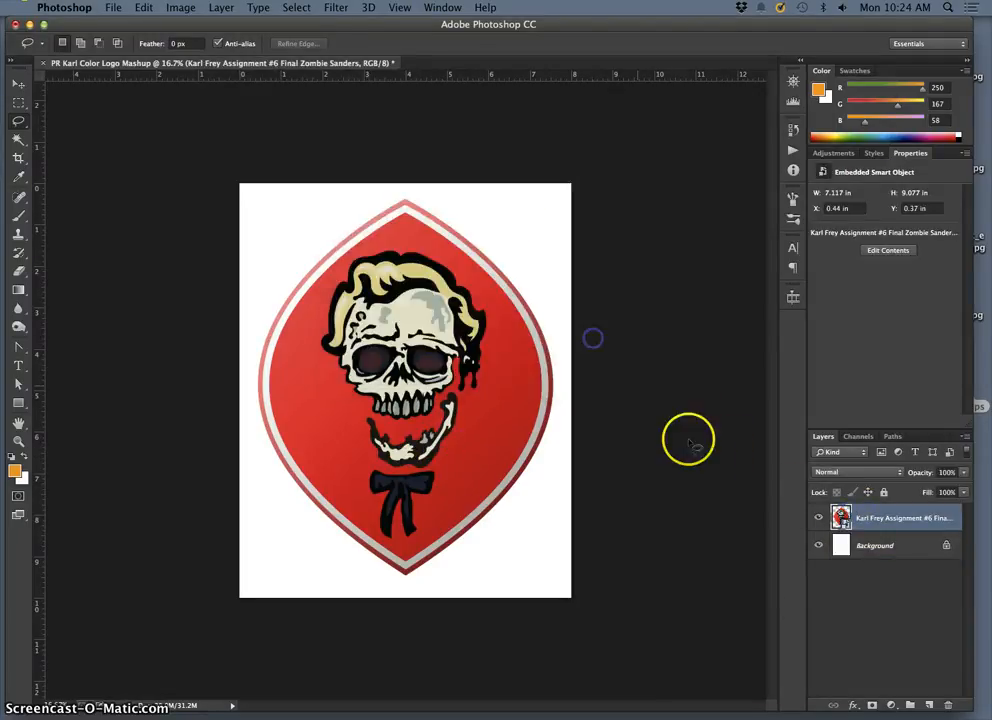
double_click(843, 517)
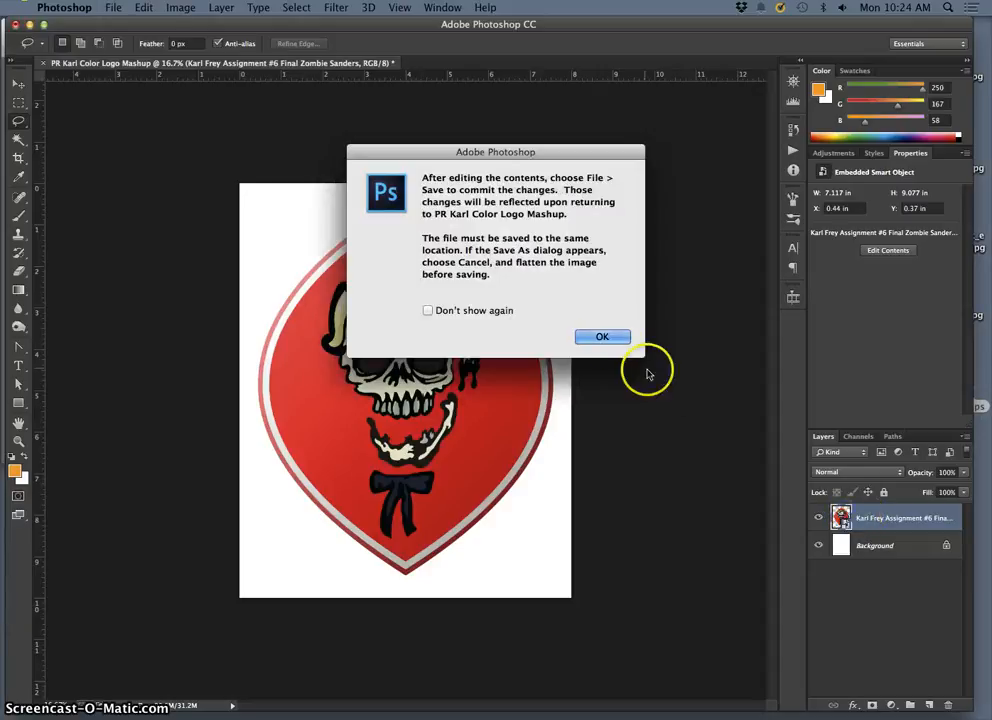
left_click(614, 338)
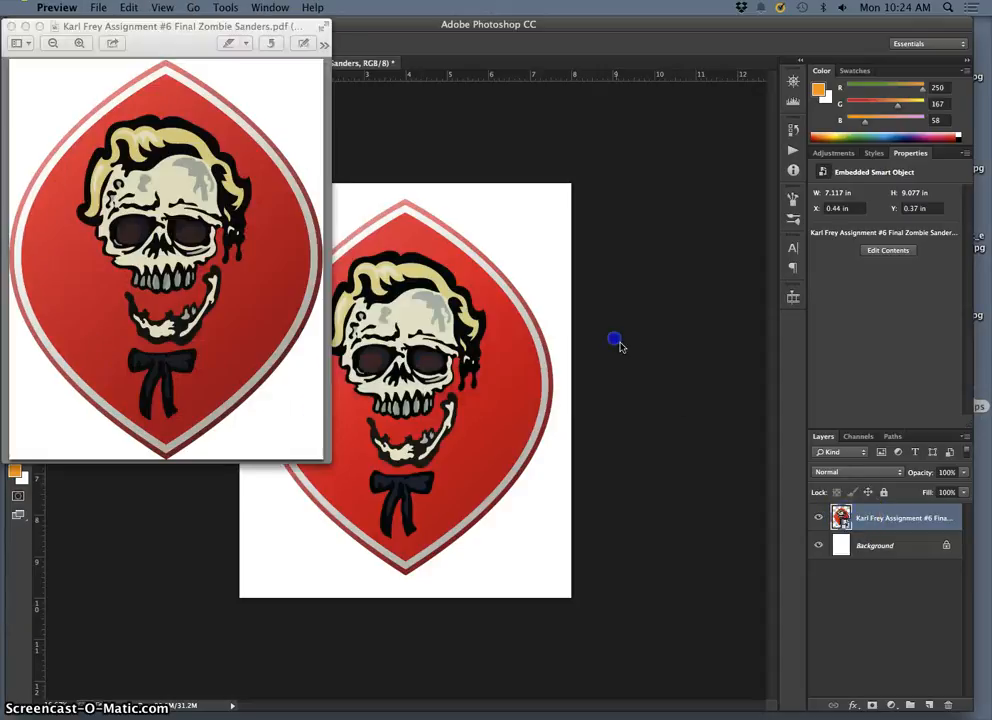
Step: Close the Zombie Sanders PDF preview and open the Layer Style settings for the badge's smart object layer
left_click(12, 26)
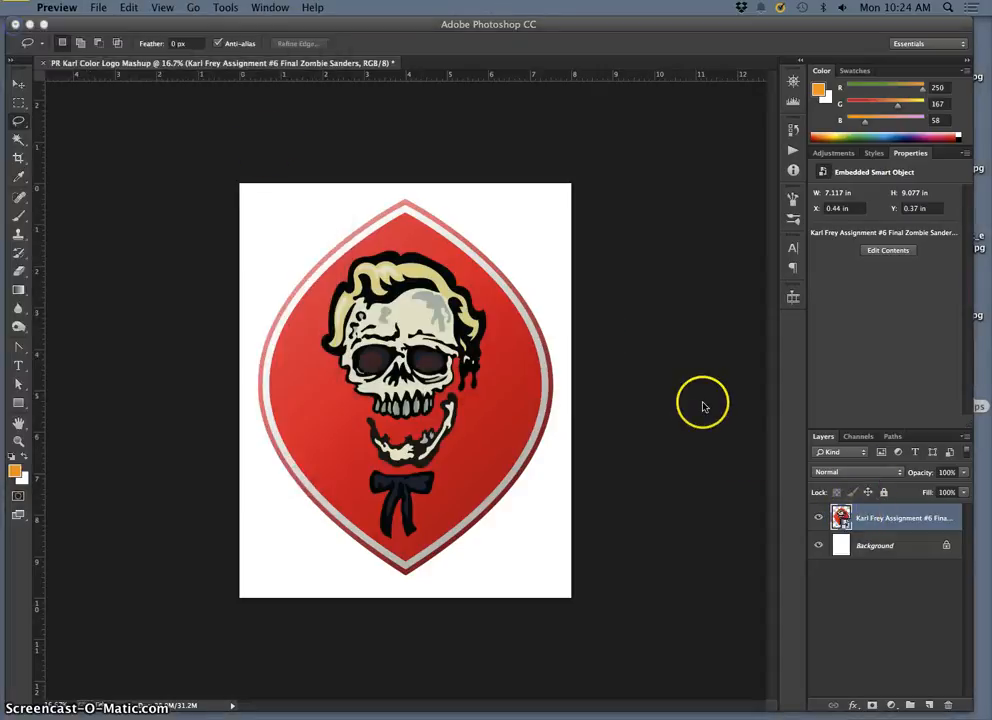
double_click(859, 532)
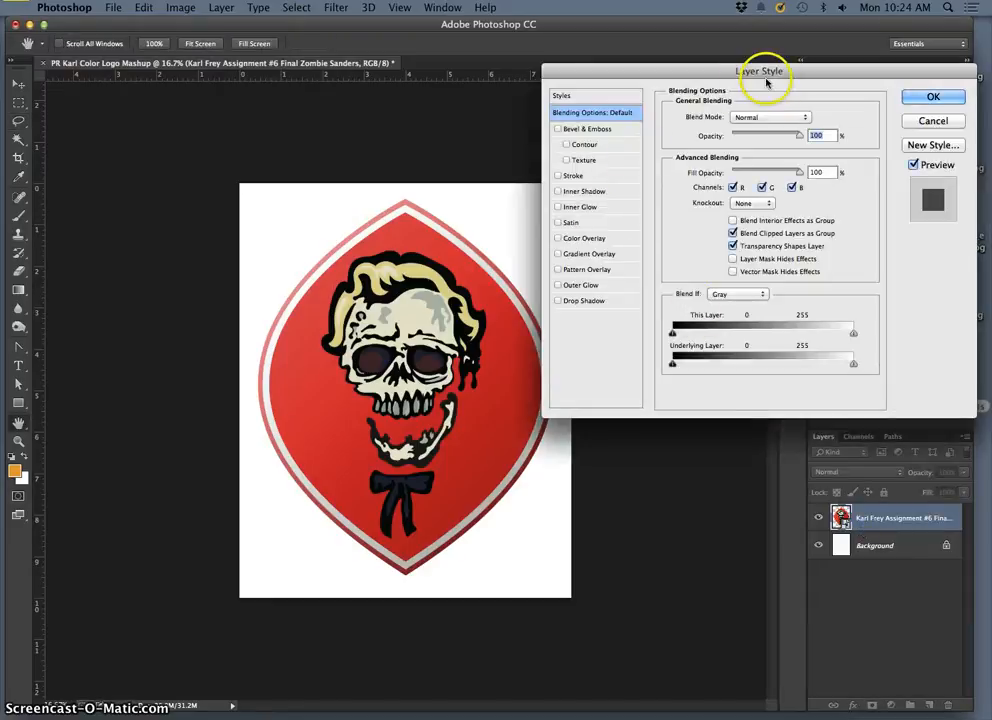
left_click_drag(642, 71, 651, 72)
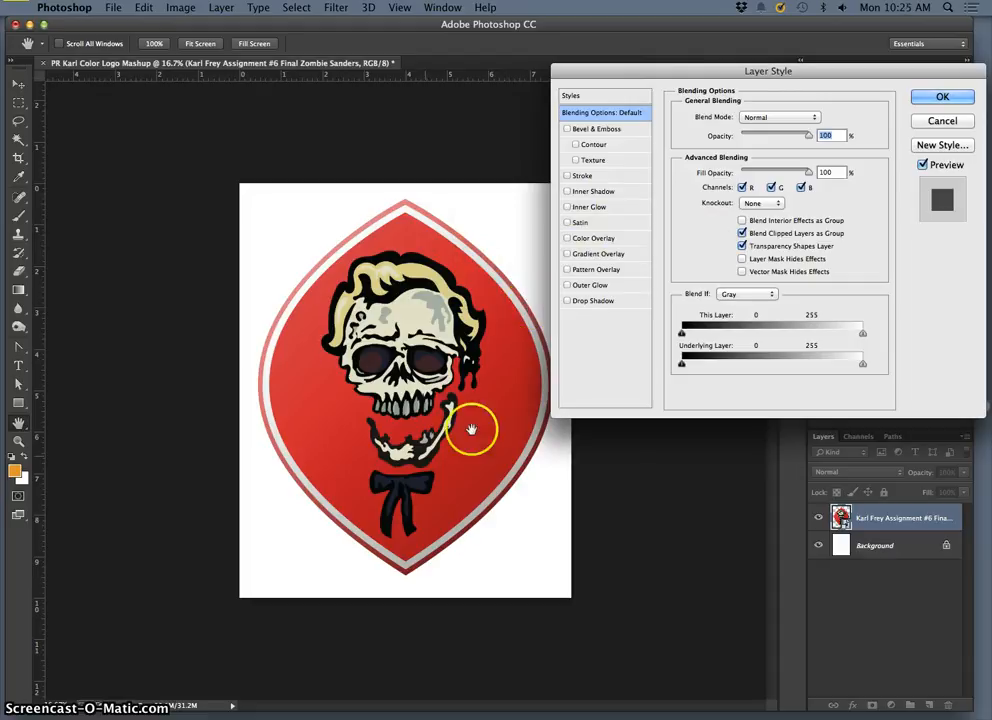
Step: Try the Stroke and Inner Shadow effects on the badge one at a time, switching each off again
left_click(568, 176)
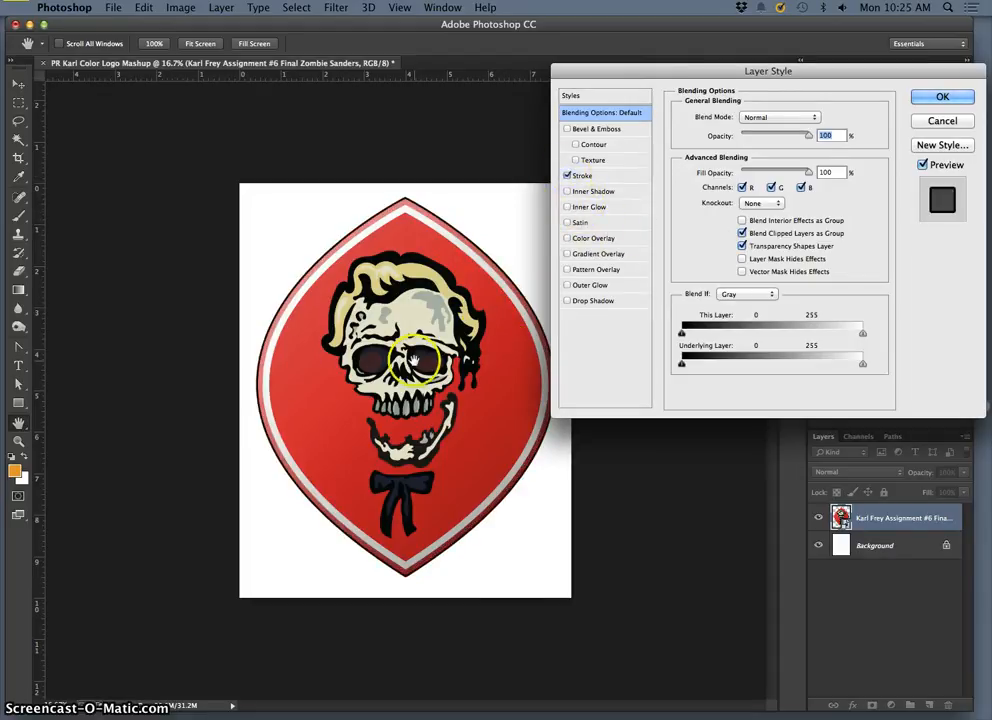
left_click(575, 176)
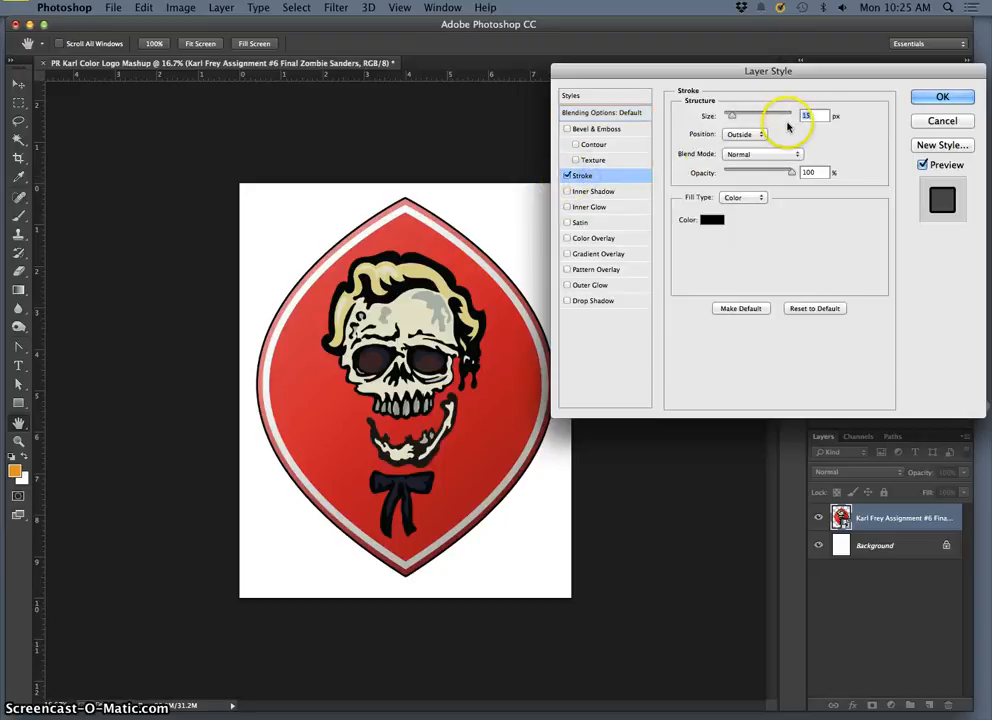
left_click(567, 177)
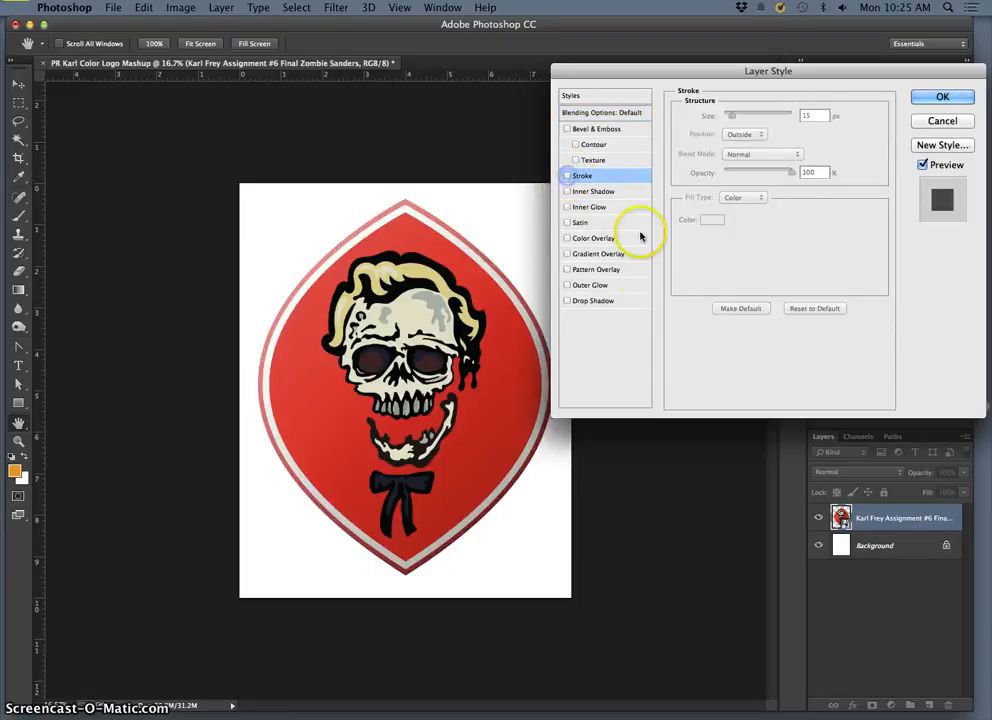
left_click(566, 192)
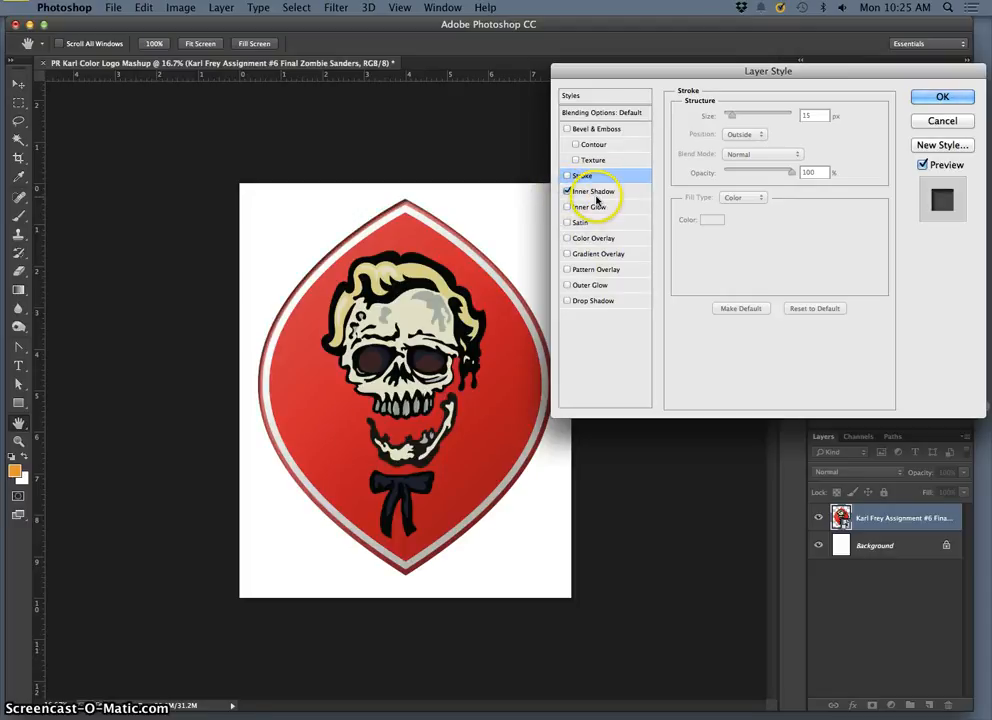
left_click(596, 196)
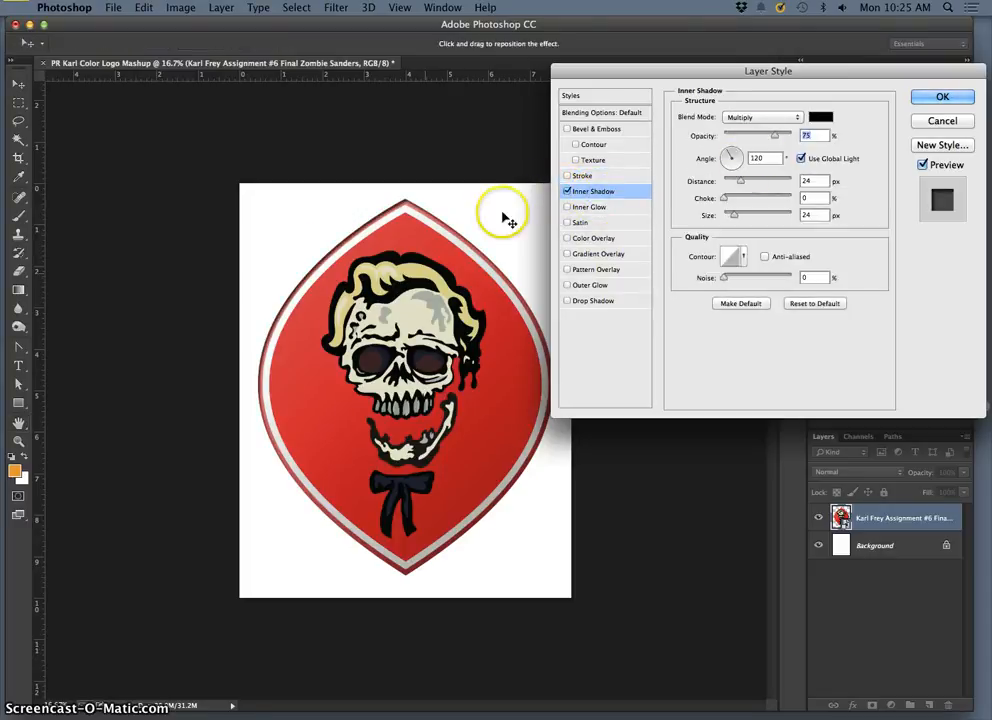
left_click(568, 192)
Step: Briefly preview the Satin and Color Overlay effects on the badge, switching each off again
left_click_drag(631, 72, 657, 71)
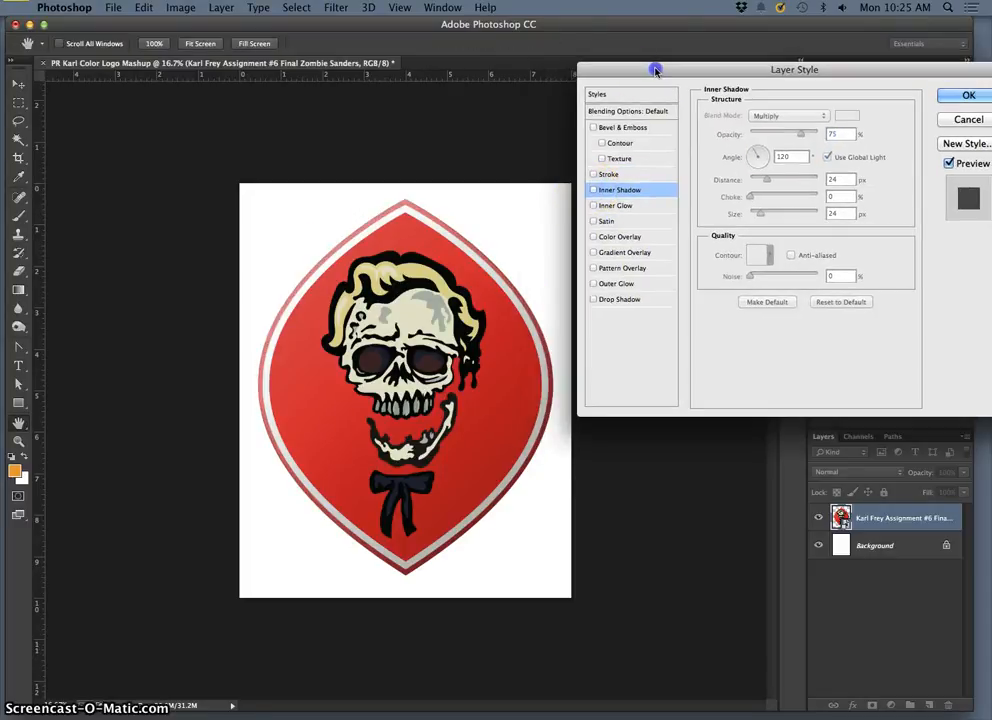
left_click(594, 222)
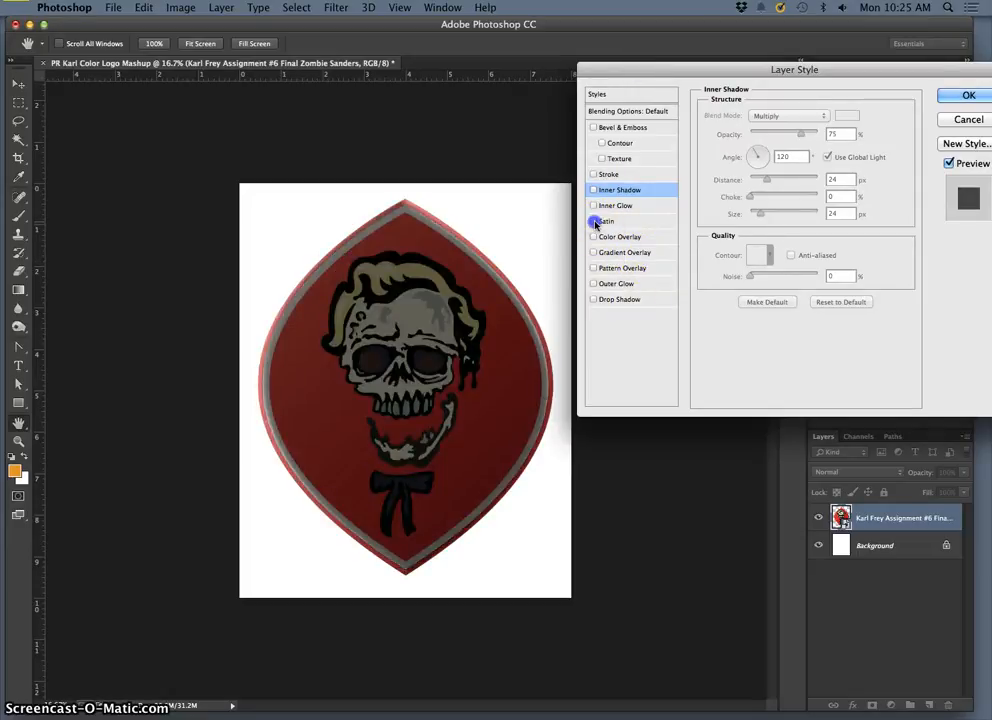
left_click(594, 221)
left_click(593, 237)
left_click(593, 238)
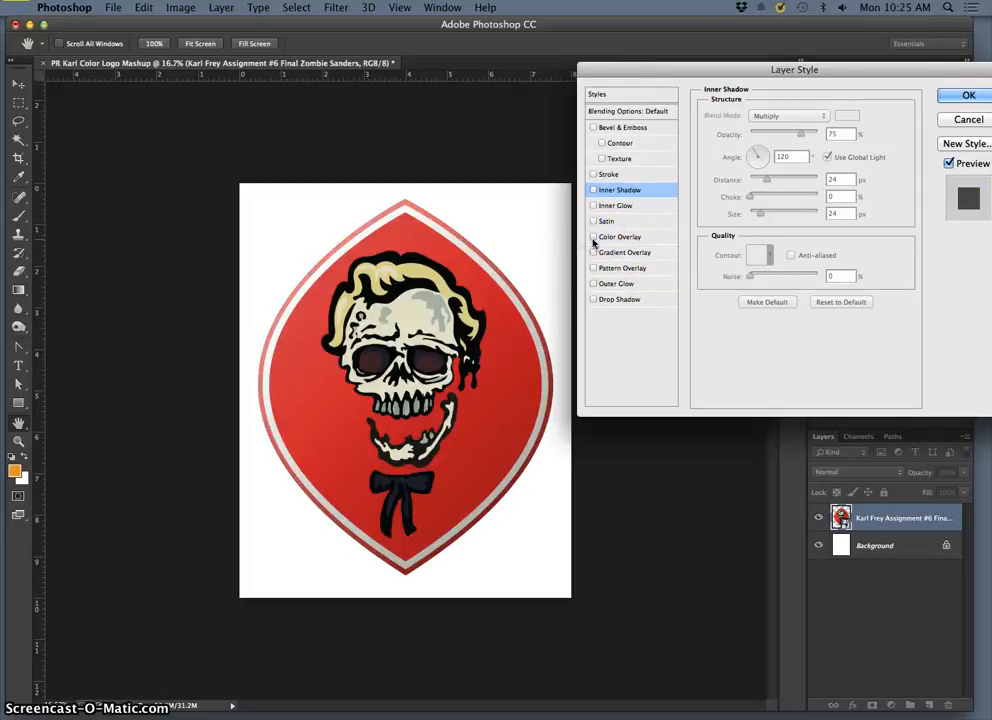
Step: Give the badge a green (43d484) Color Overlay in Multiply mode at 21% opacity
left_click(597, 237)
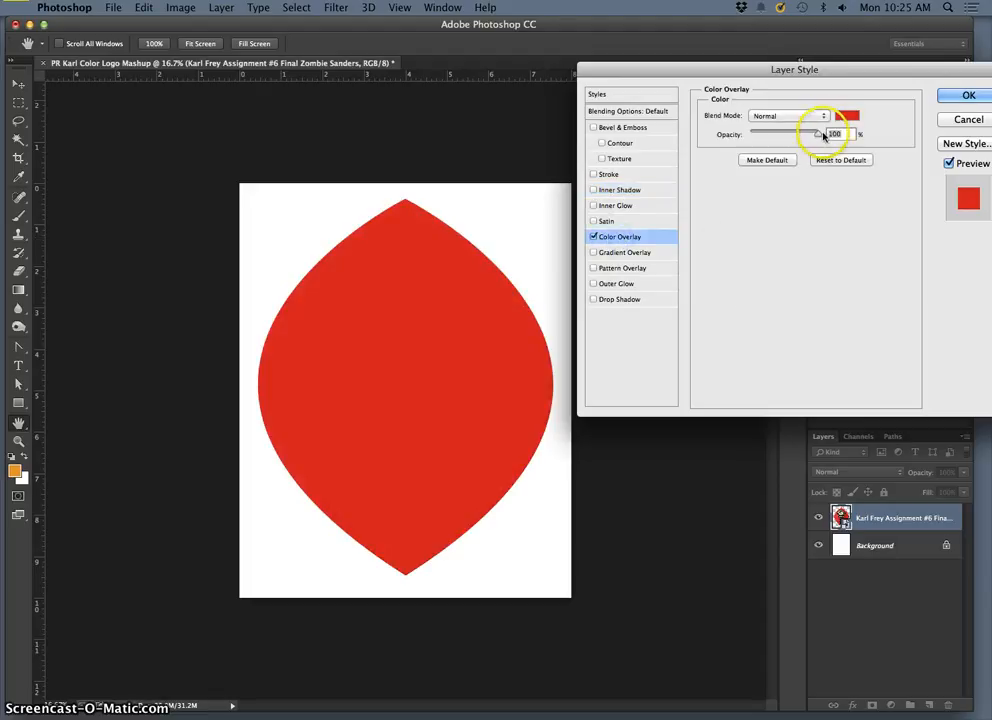
left_click_drag(786, 137, 760, 137)
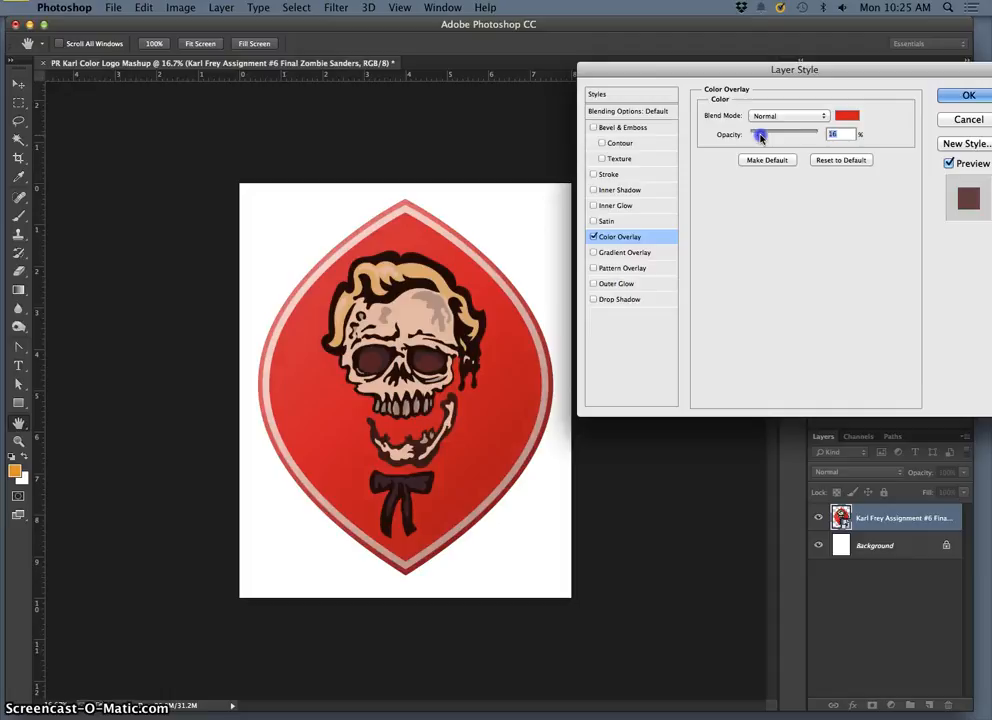
left_click(848, 117)
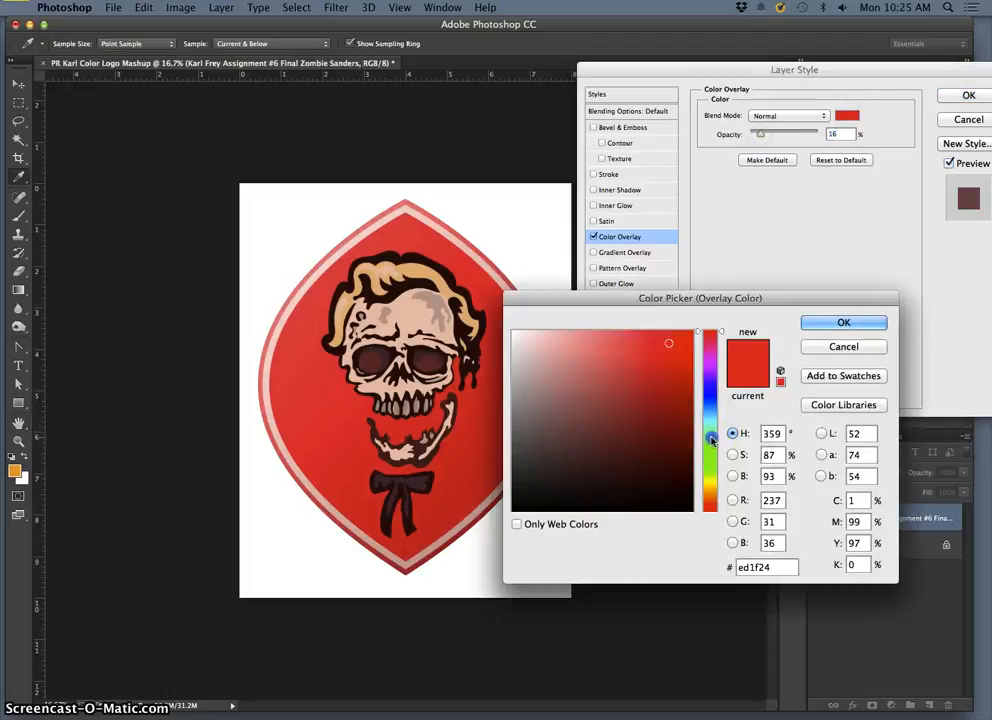
left_click(711, 438)
left_click(636, 361)
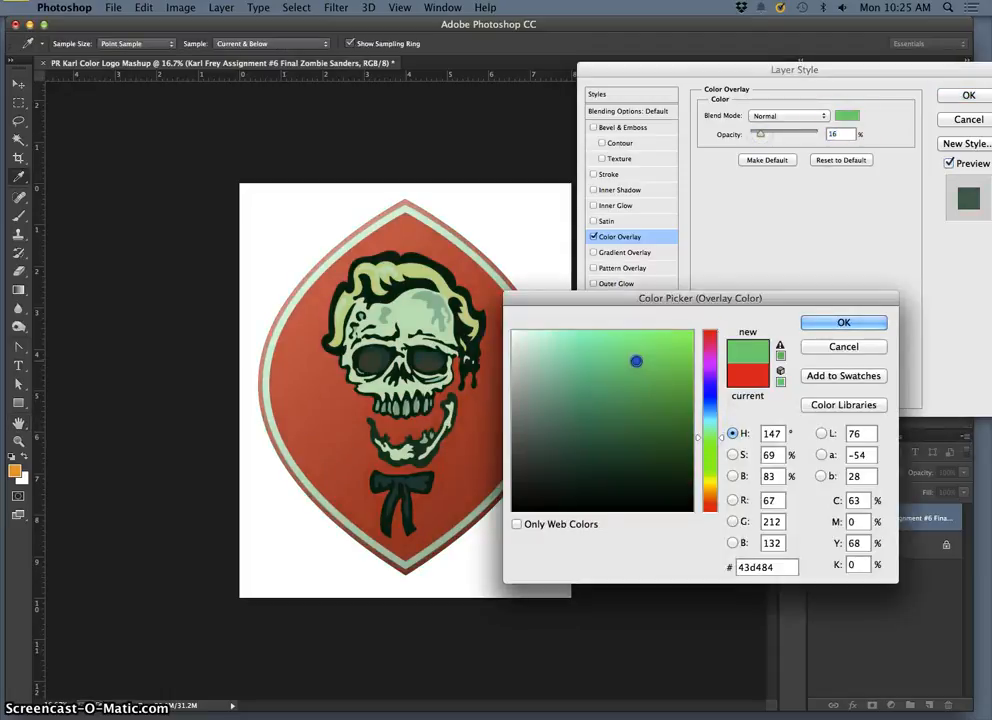
left_click(810, 327)
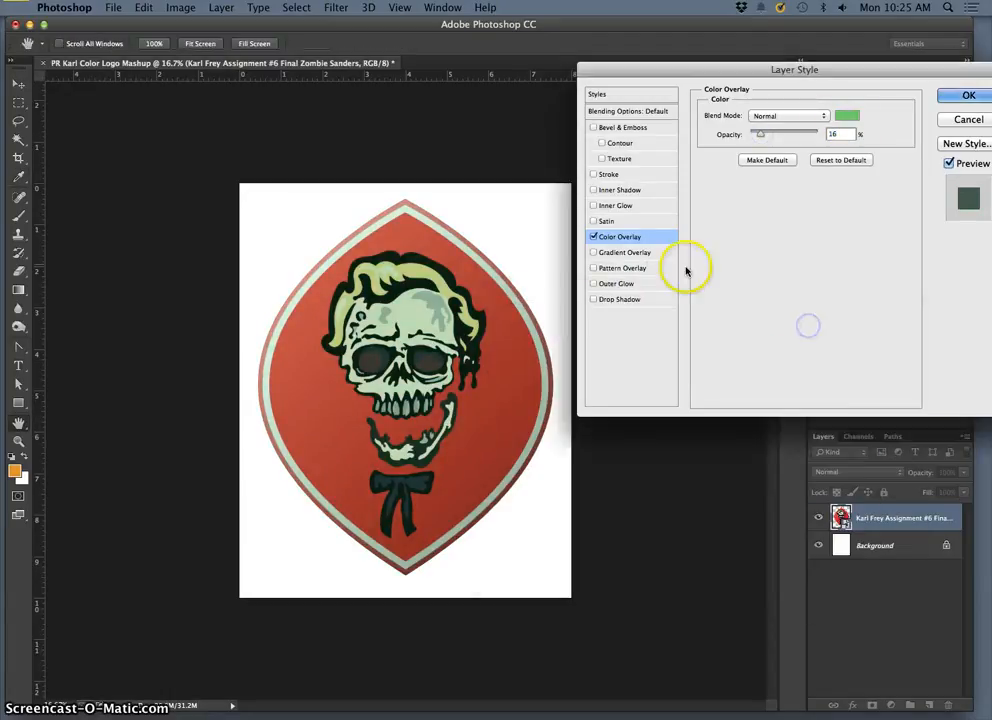
mouse_move(783, 137)
left_mouse_down()
mouse_move(805, 136)
mouse_move(765, 137)
left_mouse_up()
left_click(788, 116)
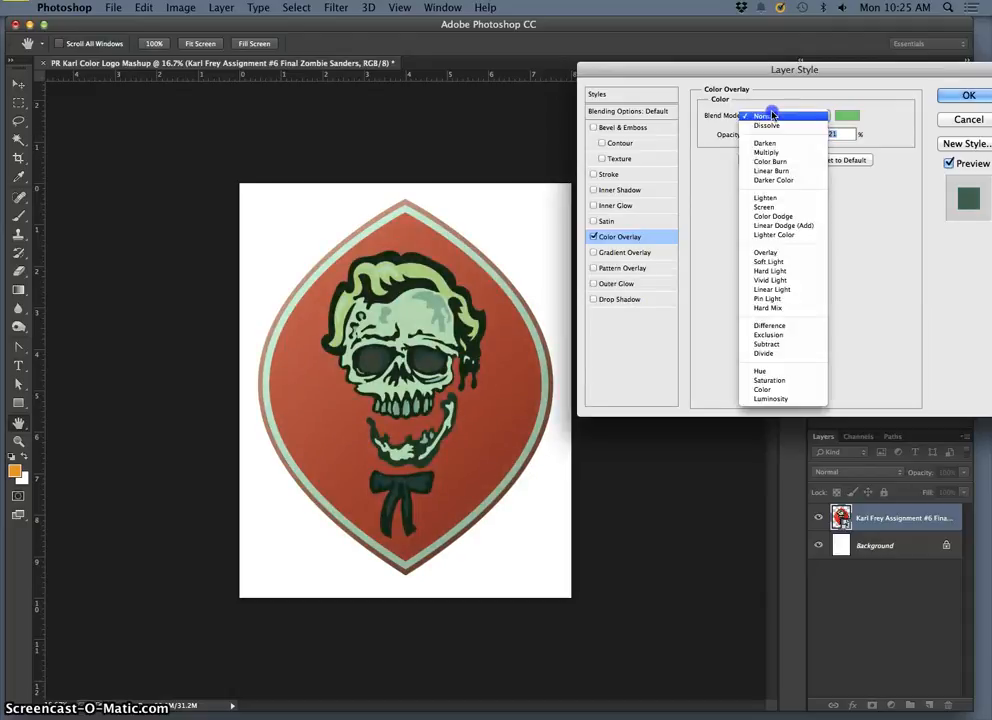
left_click(775, 153)
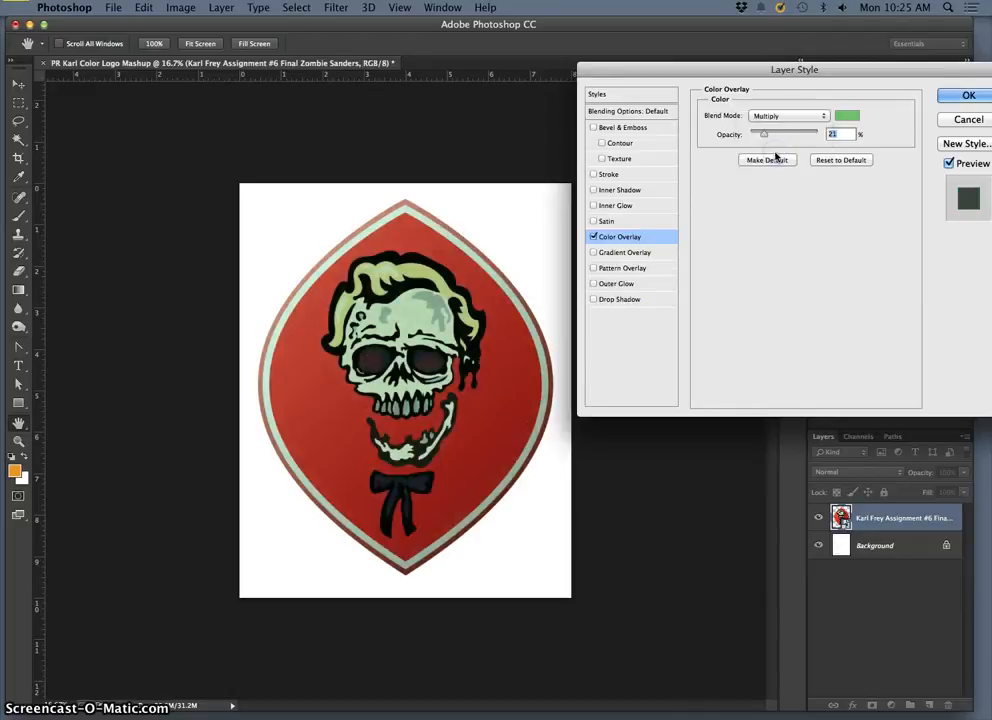
Step: Compare the badge with and without the green overlay, and leave the overlay switched off
left_click(593, 237)
left_click(593, 237)
left_click(593, 237)
left_click(593, 237)
left_click(593, 237)
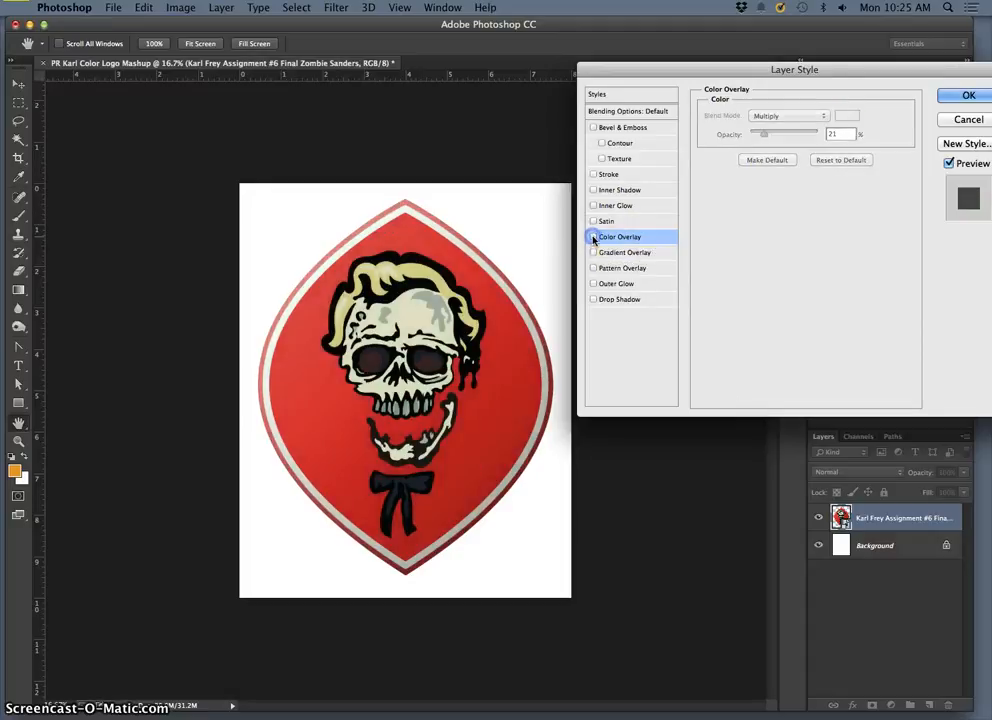
left_click(593, 237)
left_click(593, 237)
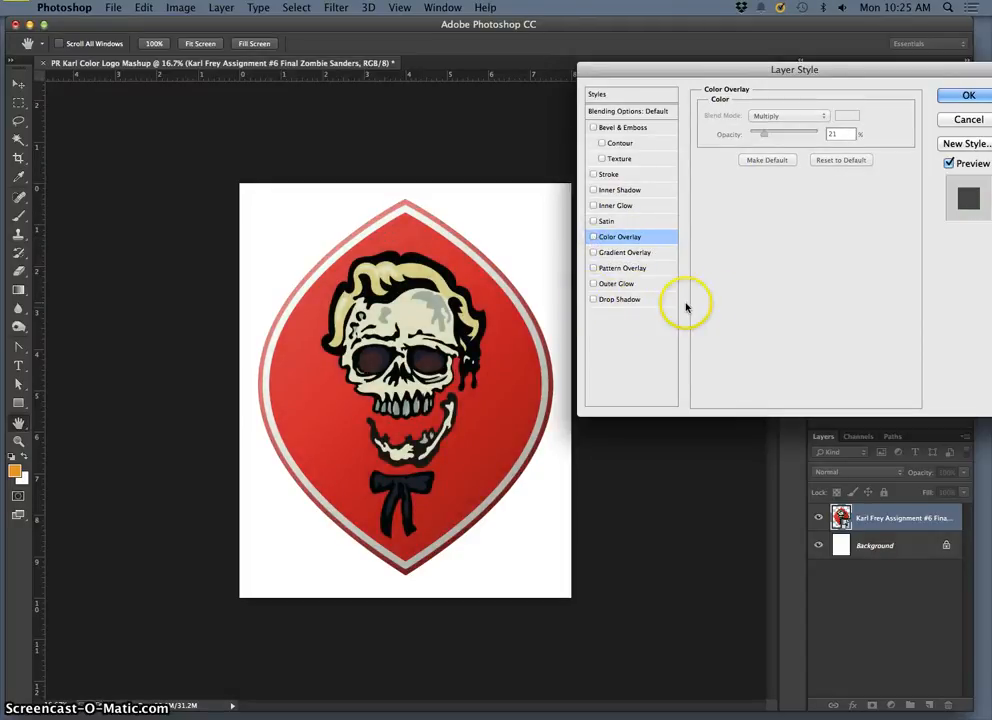
Step: Add a drop shadow to the badge with a 90° angle, 30 px distance, 17% spread and 51 px size
left_click(604, 300)
left_click(622, 300)
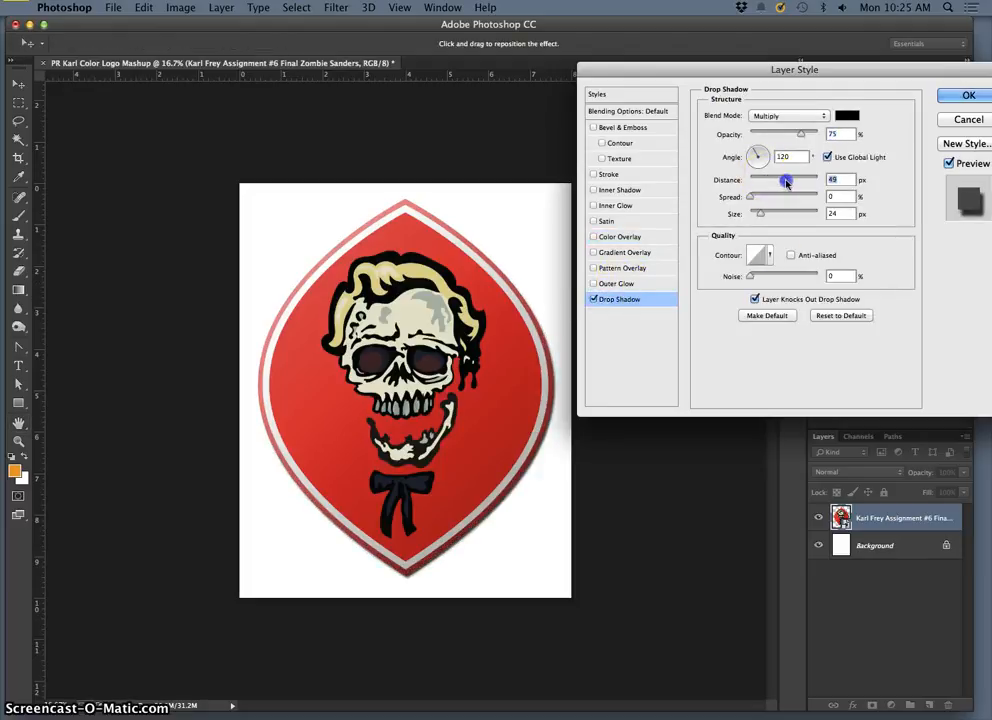
left_click_drag(786, 183, 763, 199)
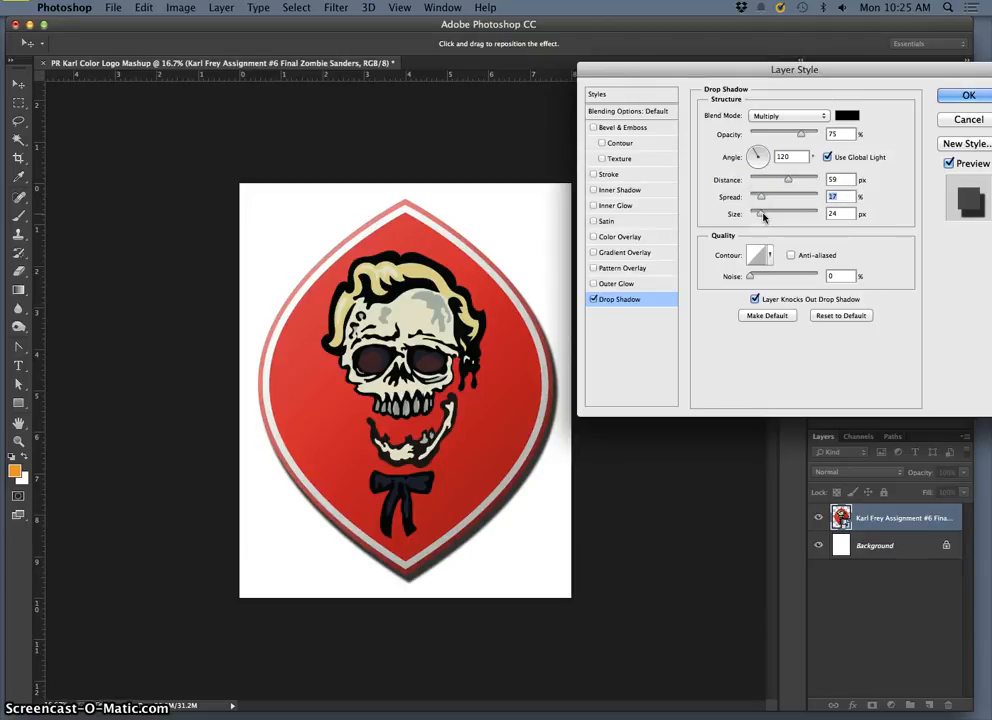
left_click(762, 151)
left_click_drag(754, 151, 759, 152)
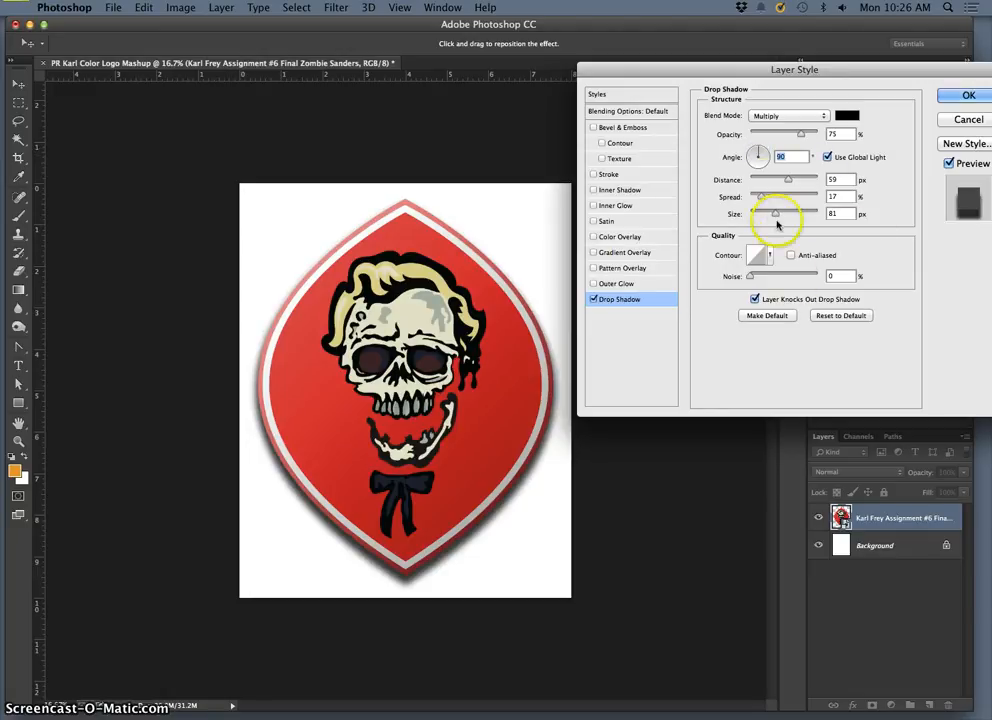
left_click_drag(772, 217, 771, 183)
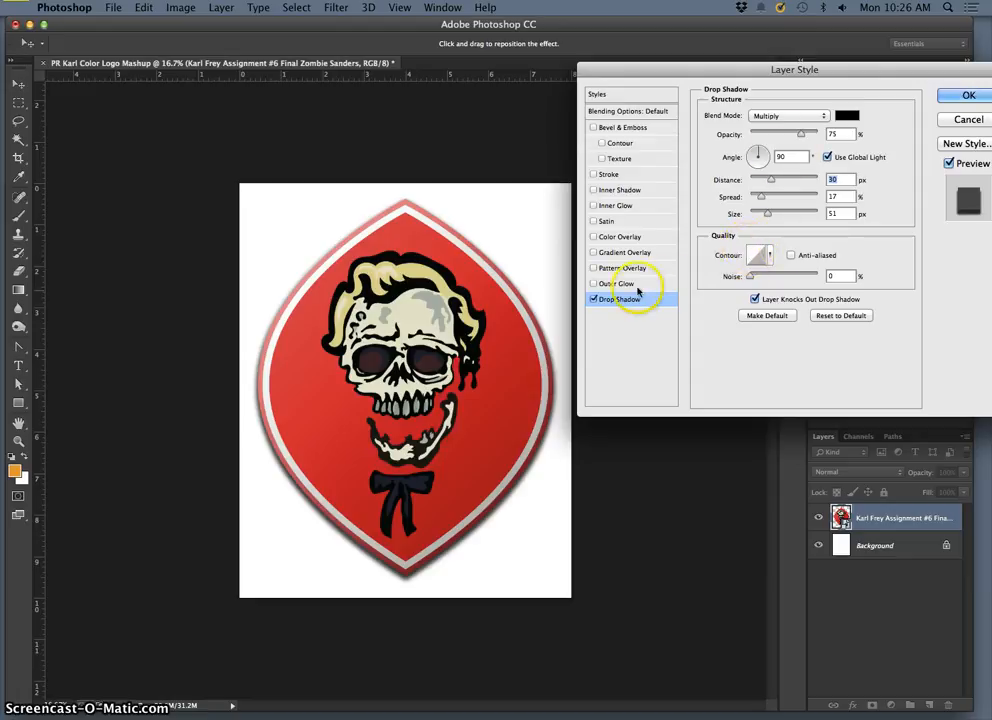
Step: Color the drop shadow muted teal (4c8277), set its size to 98 px, and apply the layer style
left_click(847, 116)
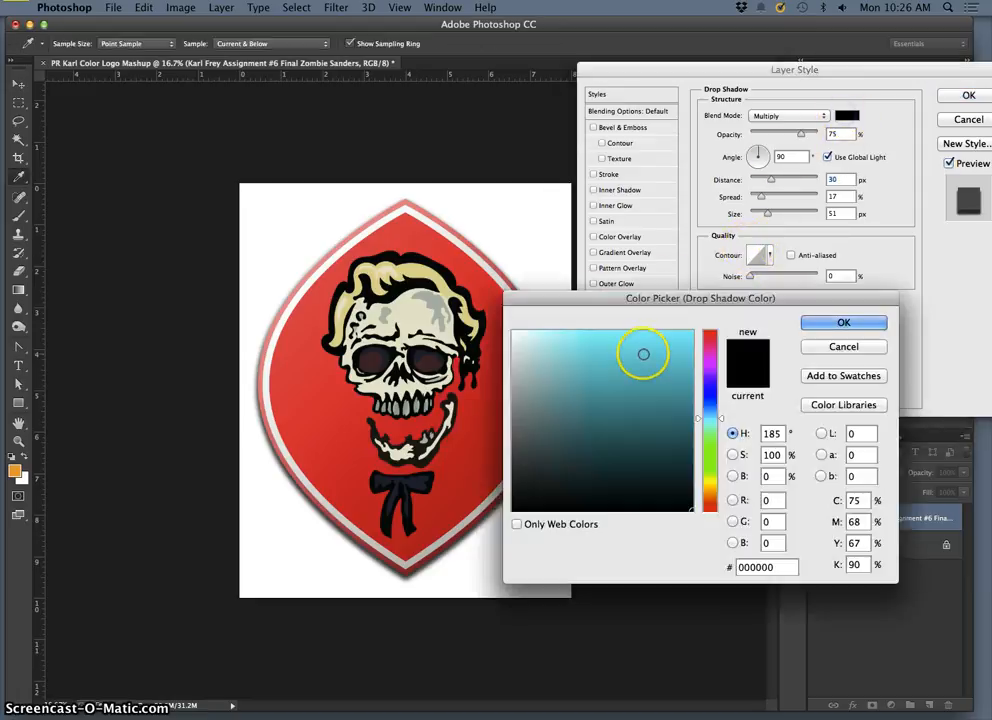
left_click(651, 389)
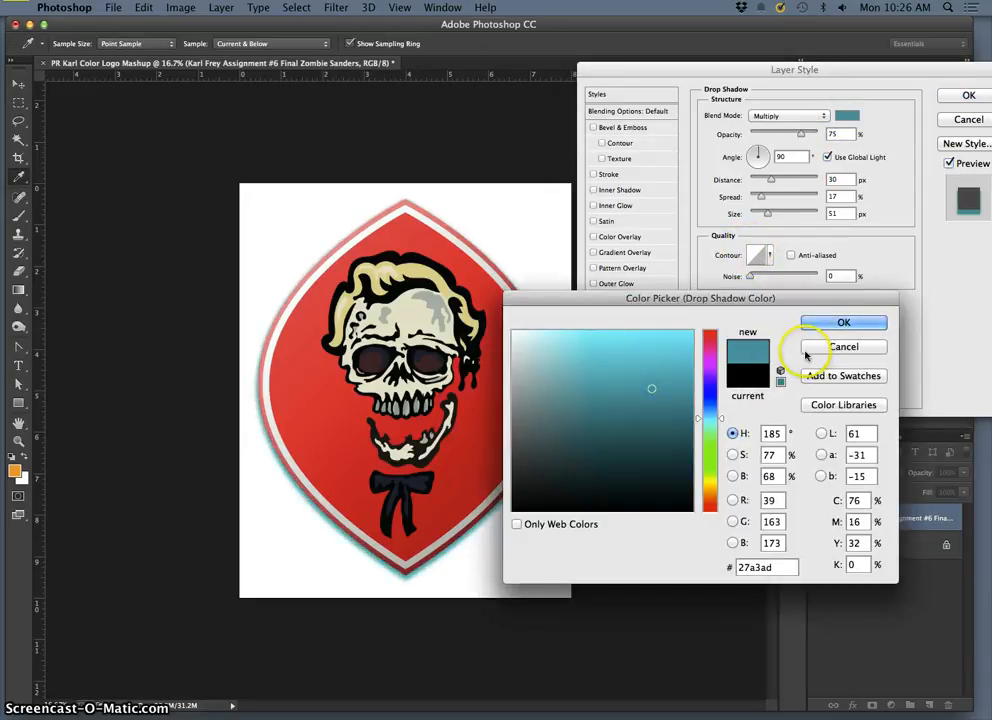
left_click_drag(709, 419, 709, 427)
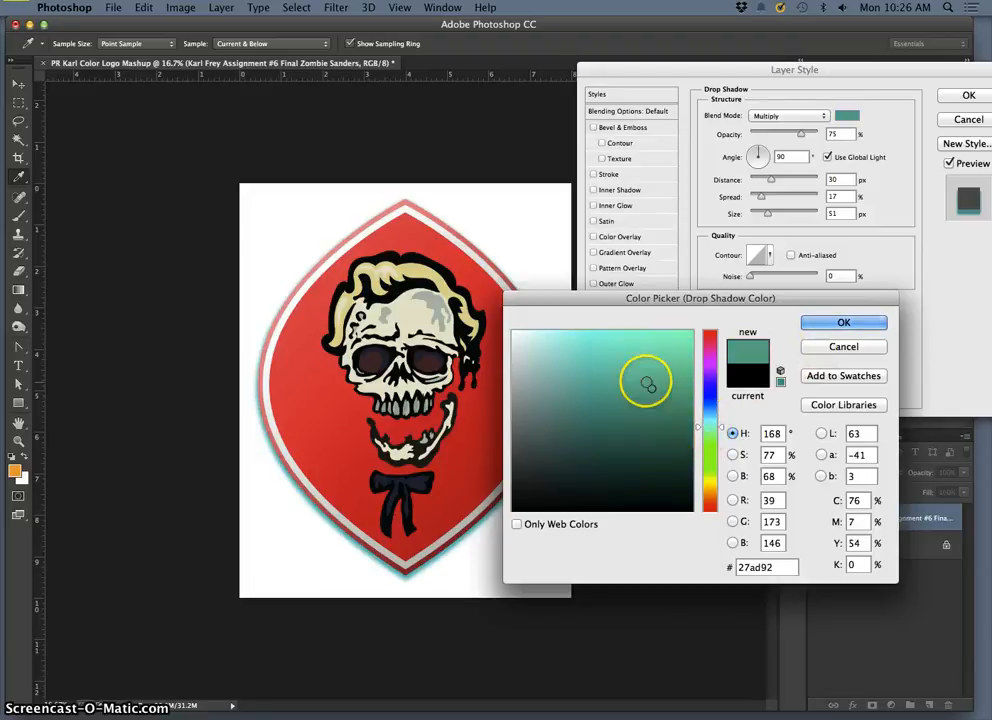
left_click(648, 361)
mouse_move(648, 361)
left_mouse_down()
mouse_move(656, 348)
mouse_move(644, 345)
mouse_move(582, 361)
mouse_move(586, 419)
left_mouse_up()
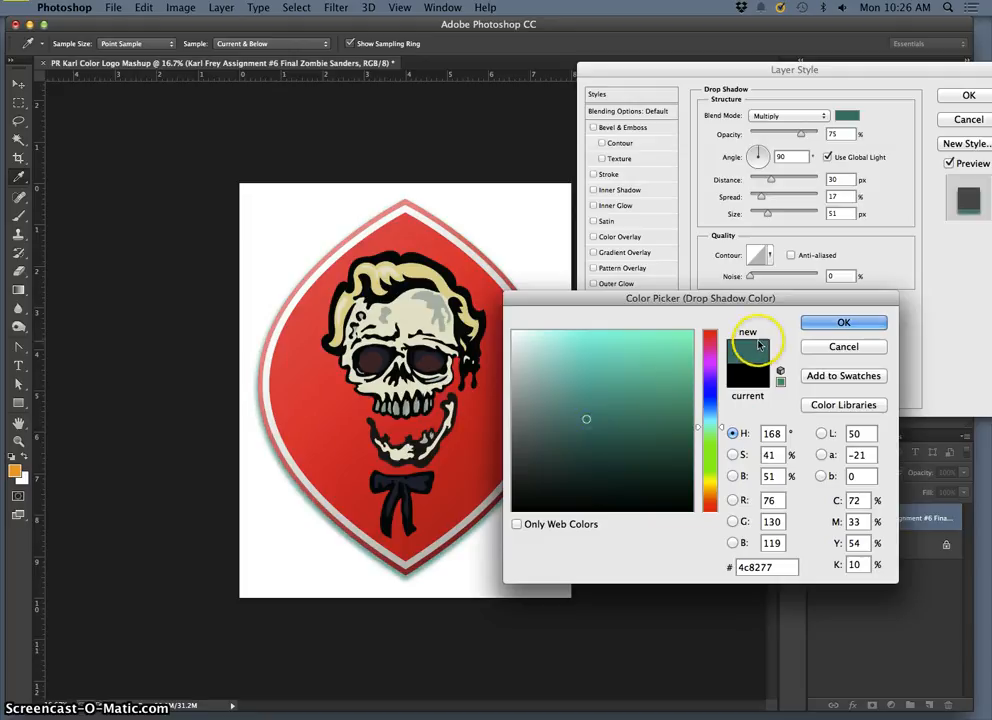
left_click(843, 322)
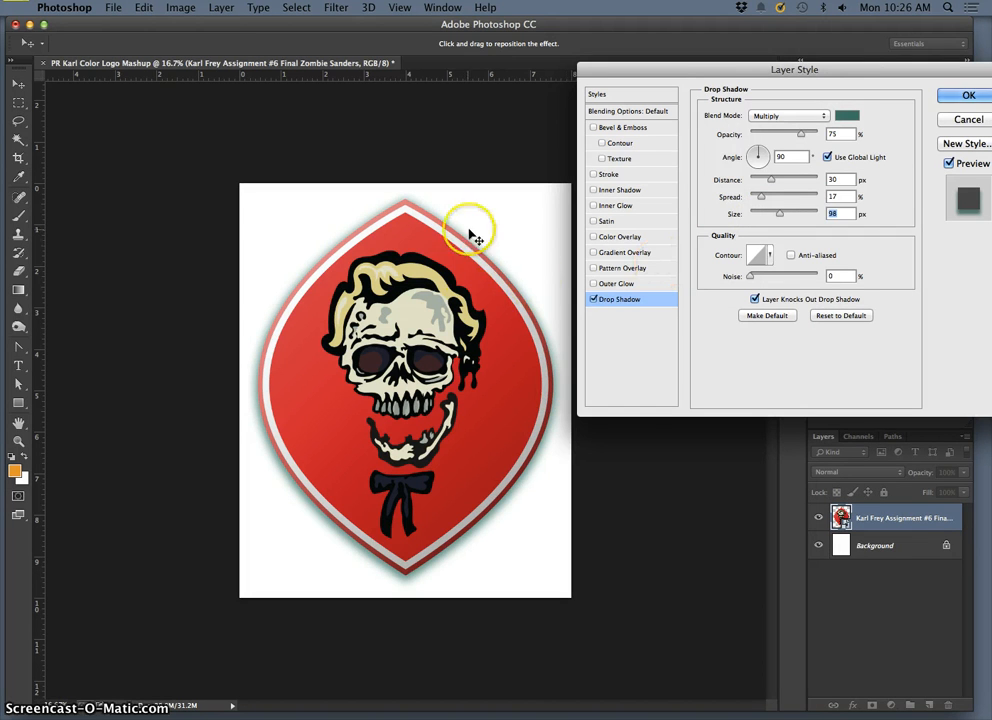
left_click(950, 96)
Step: Examine the shadow along the badge's lower tip at a larger zoom, comparing it with the layer effects hidden and shown
key("super+plus")
key("super+plus")
key("super+plus")
key("super+plus")
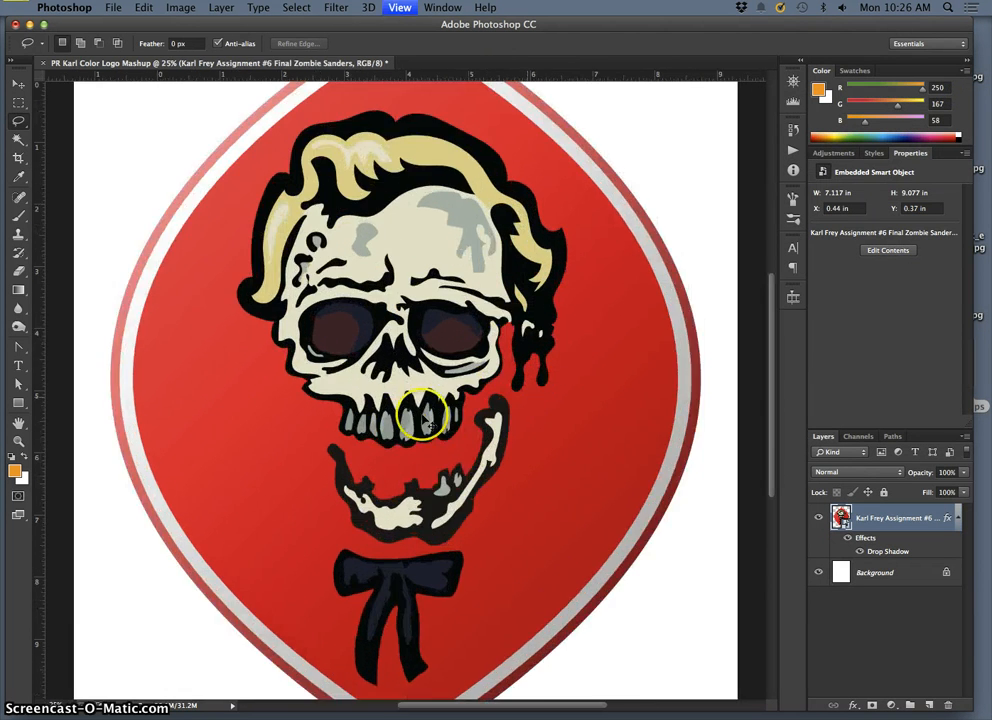
scroll(394, 420, "down", 5)
scroll(399, 425, "down", 2)
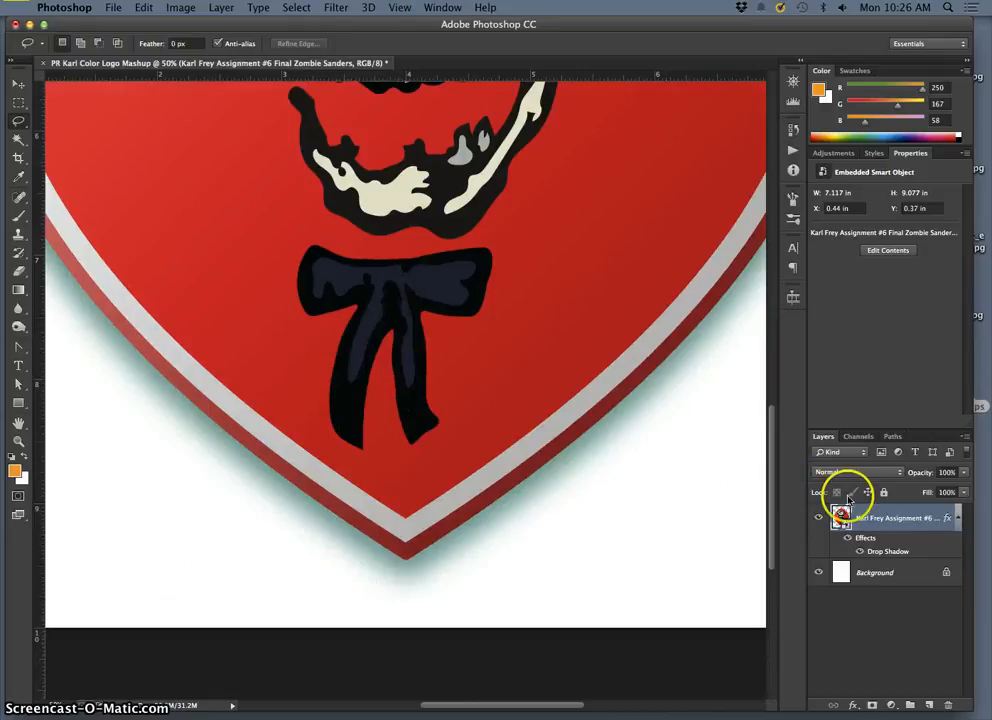
left_click(847, 541)
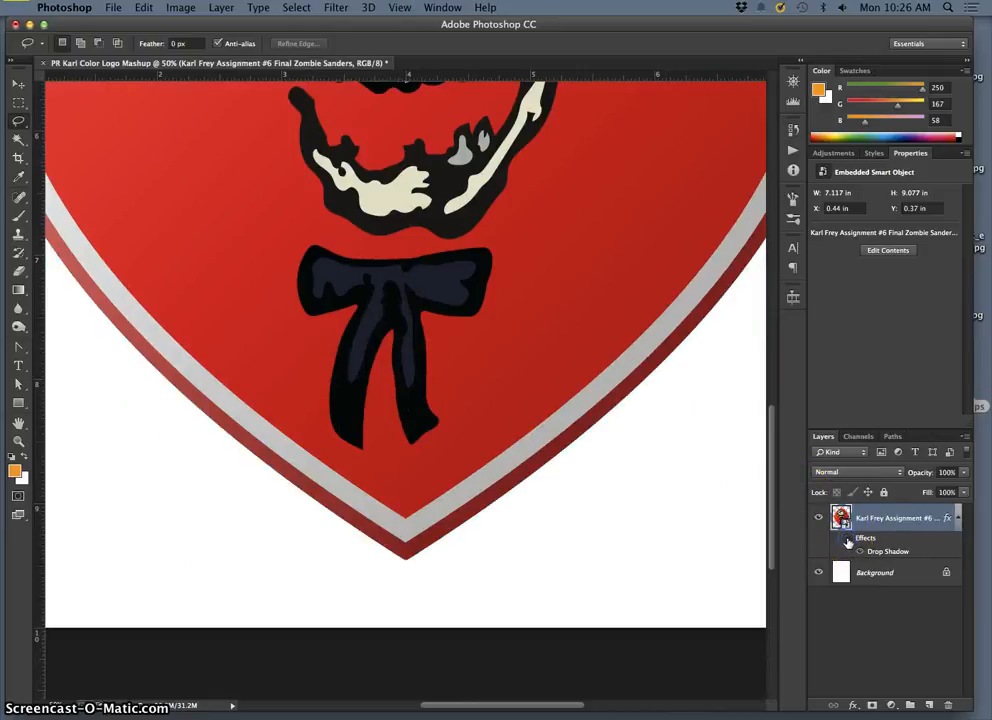
left_click(847, 541)
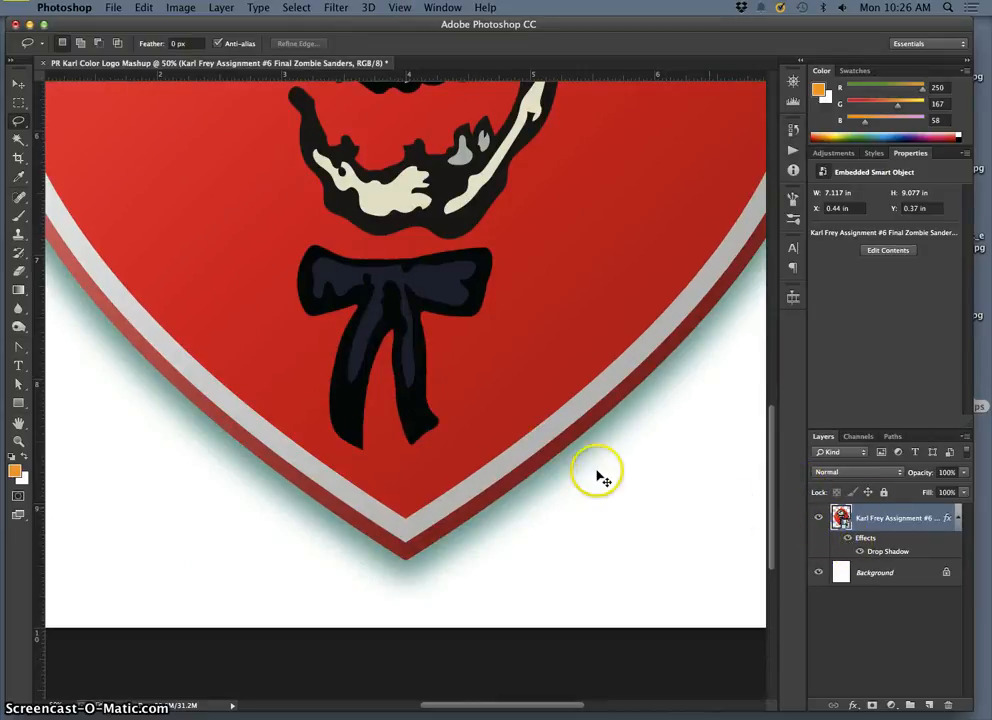
key("super+minus")
key("super+minus")
key("super+minus")
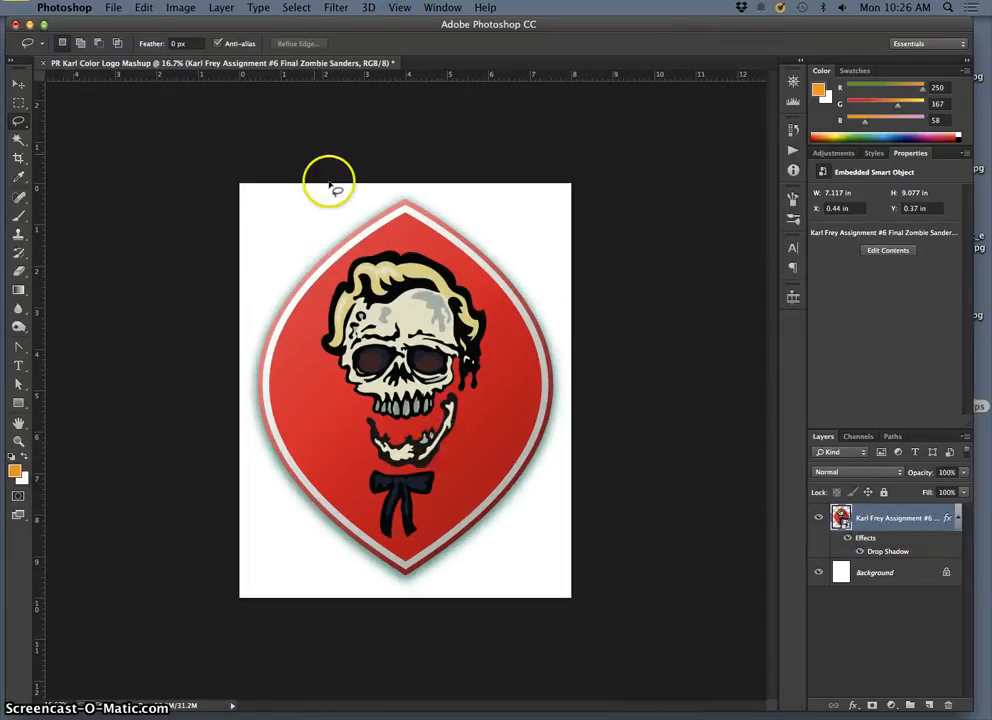
Step: Save the document to the desktop as a TIFF with layers kept, the color profile embedded and LZW image compression
left_click(110, 8)
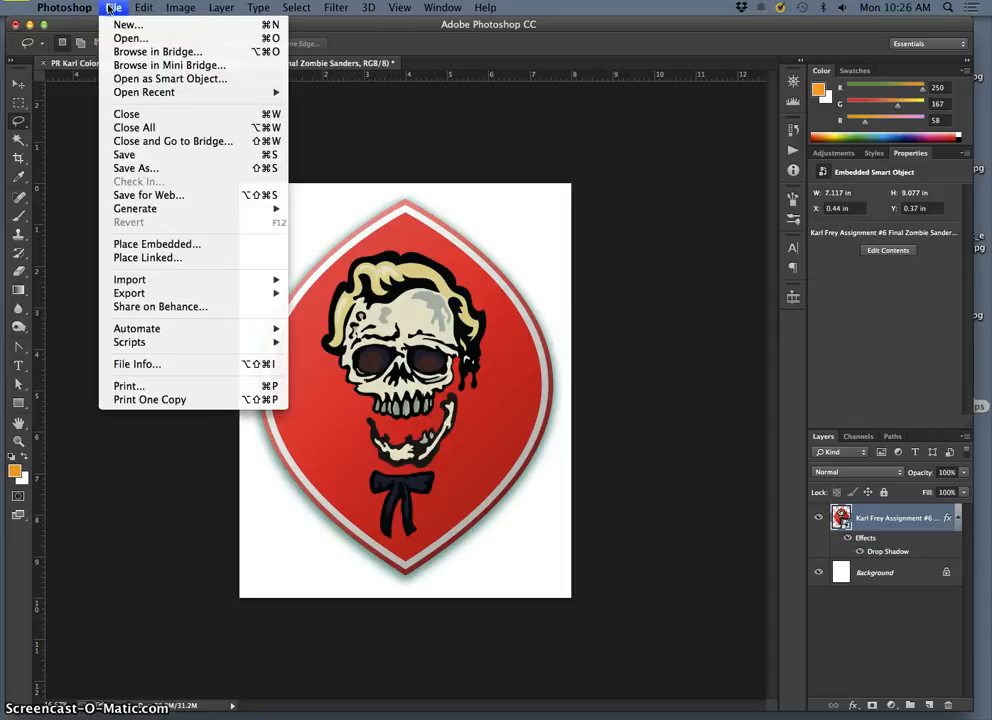
left_click(110, 8)
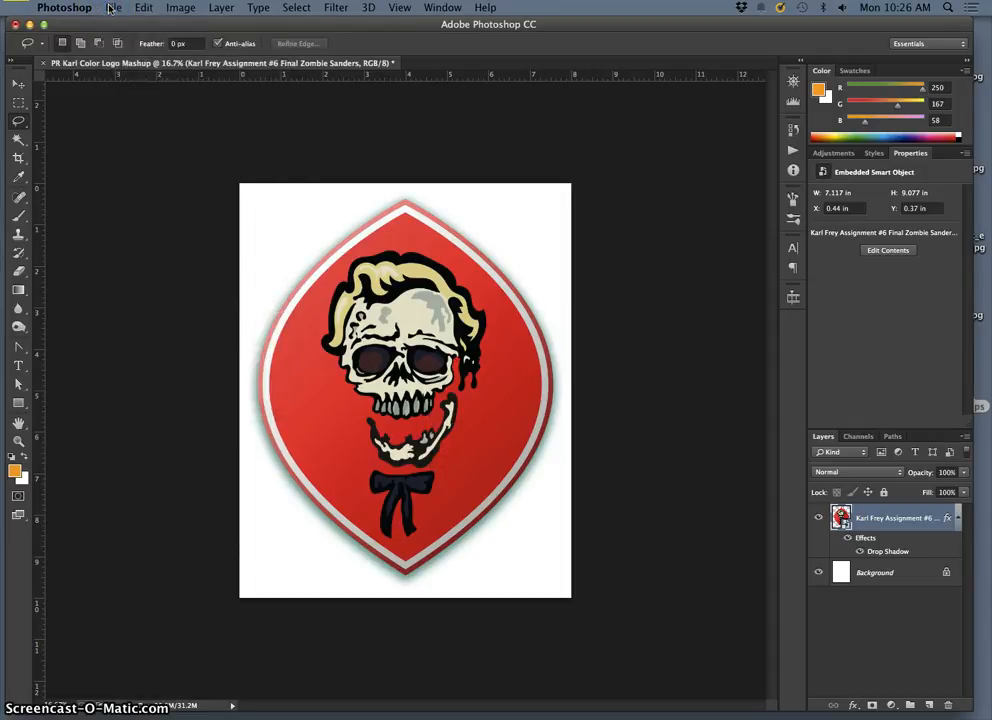
left_click(110, 8)
left_click(130, 164)
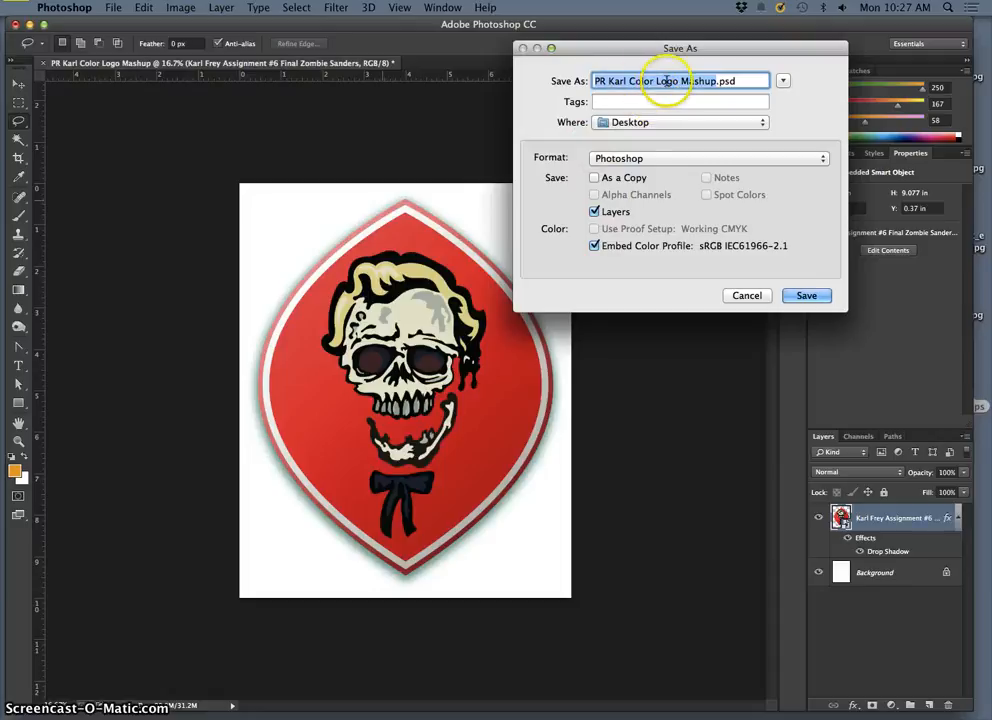
left_click(666, 158)
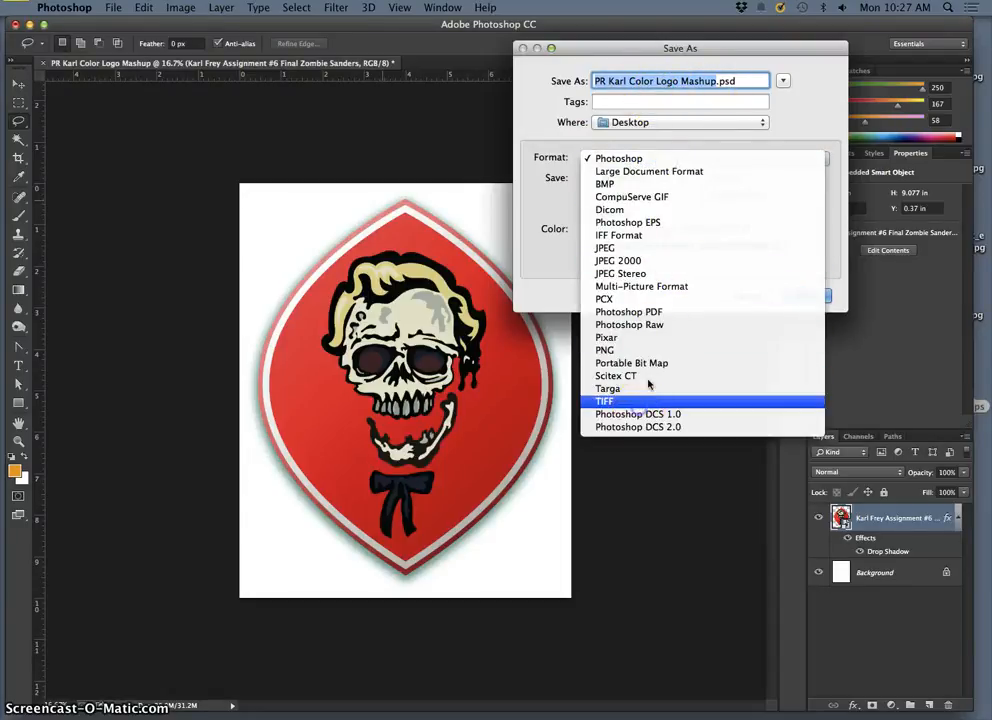
left_click(645, 400)
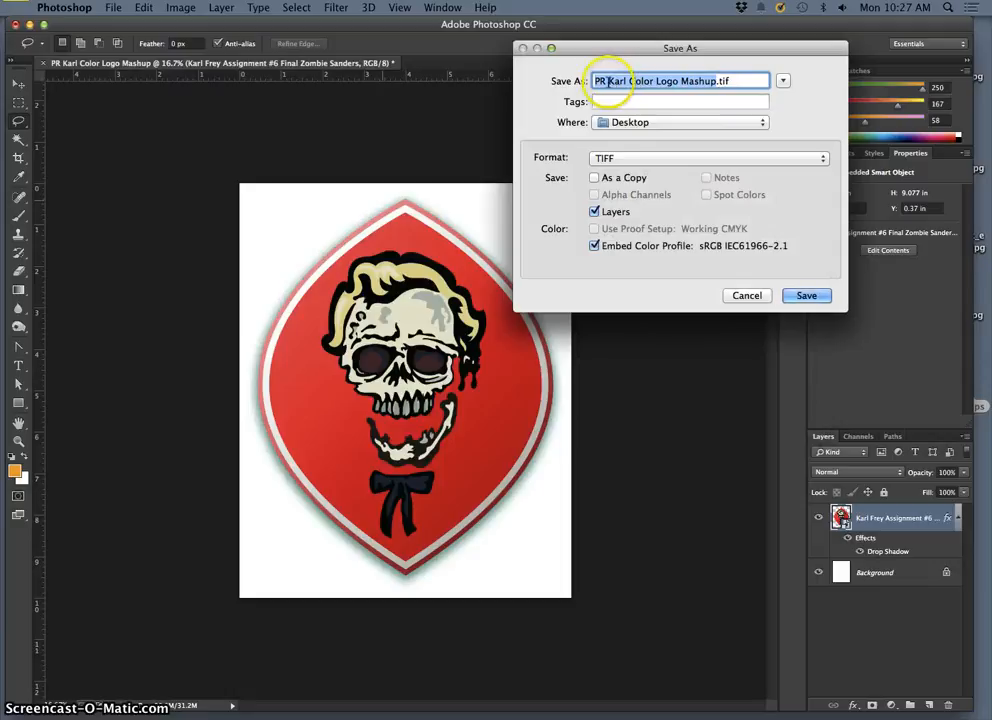
left_click(810, 294)
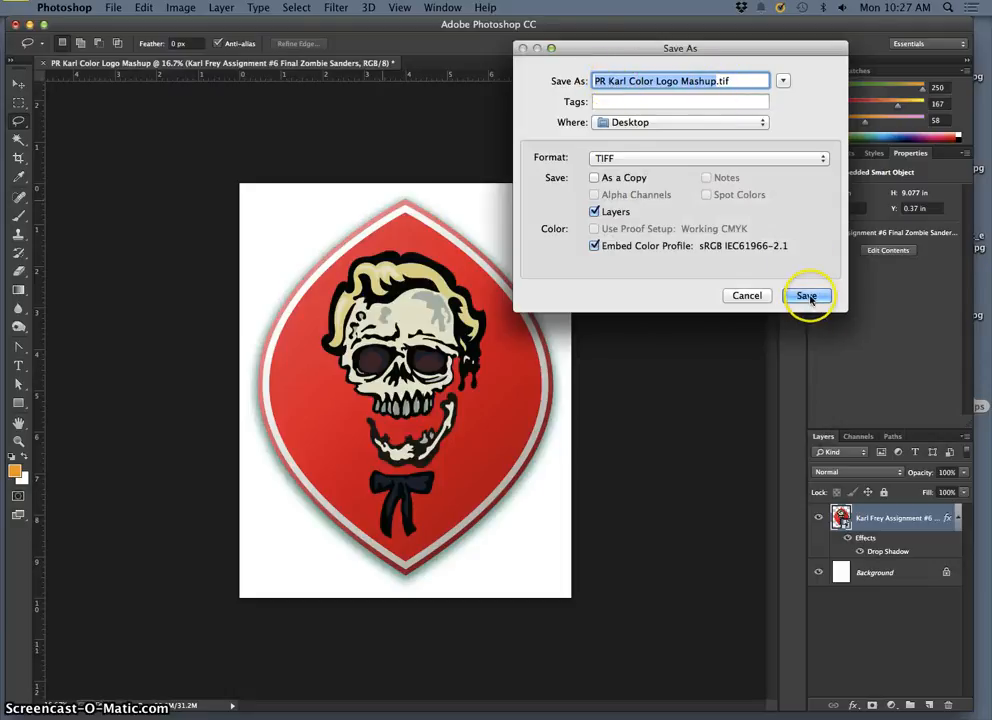
left_click(392, 225)
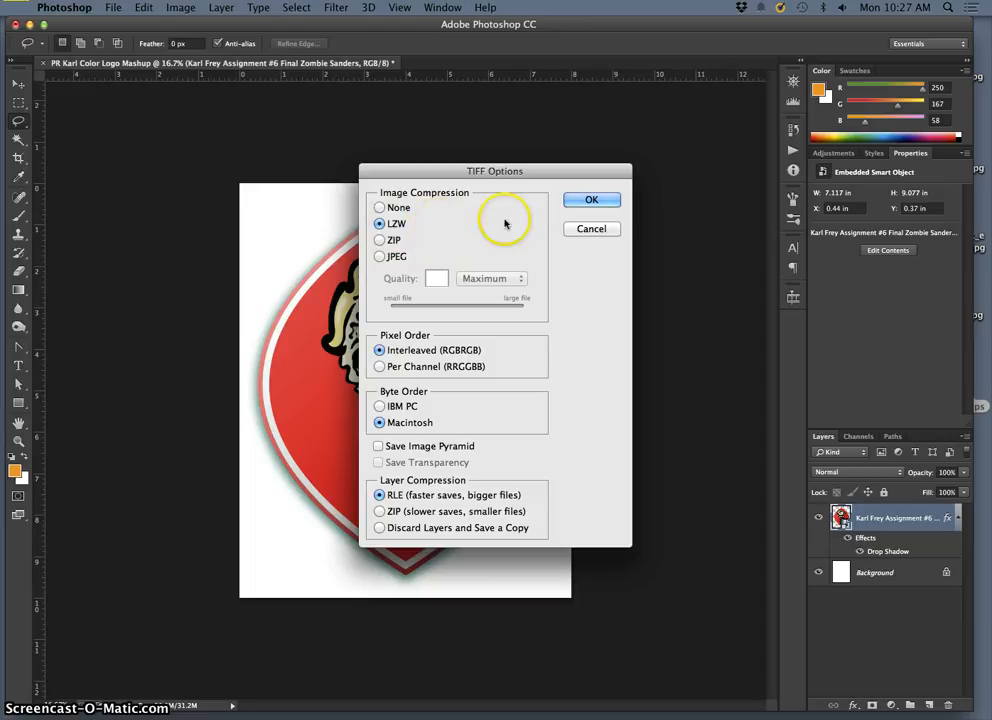
left_click(591, 201)
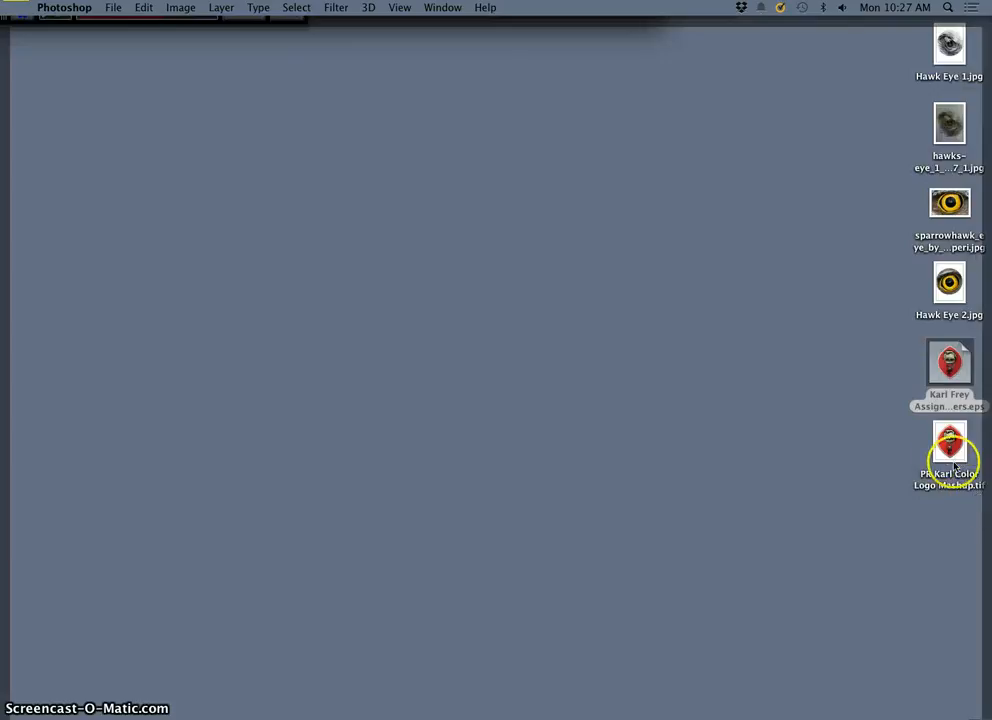
double_click(955, 455)
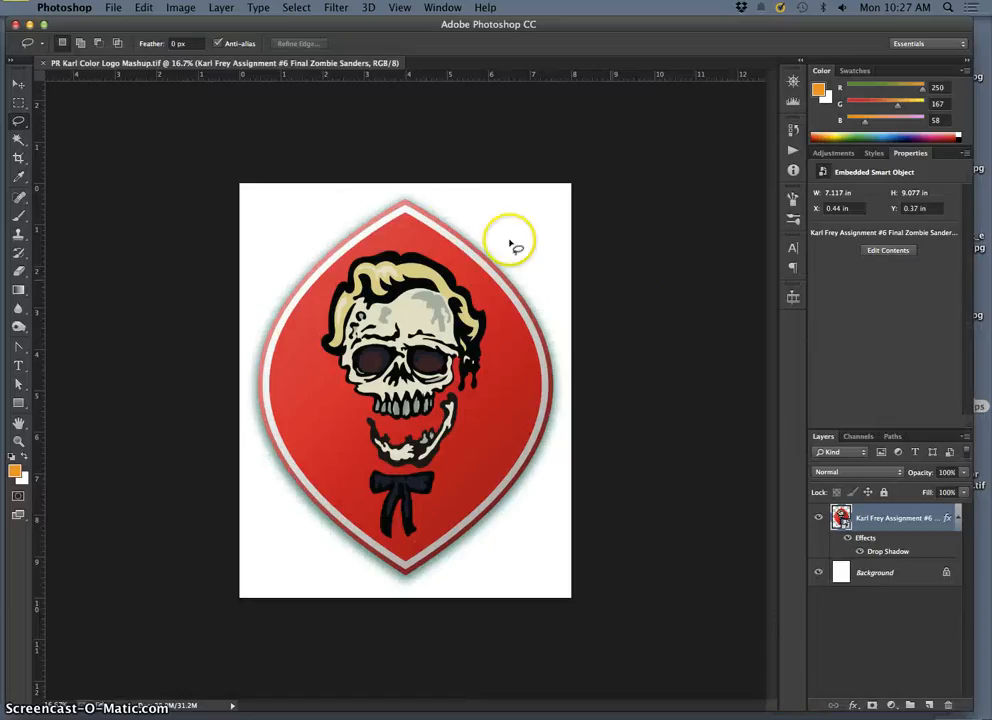
Step: Save a JPEG copy of the artwork to the desktop at maximum quality 12 with the Baseline ("Standard") format option
left_click(114, 8)
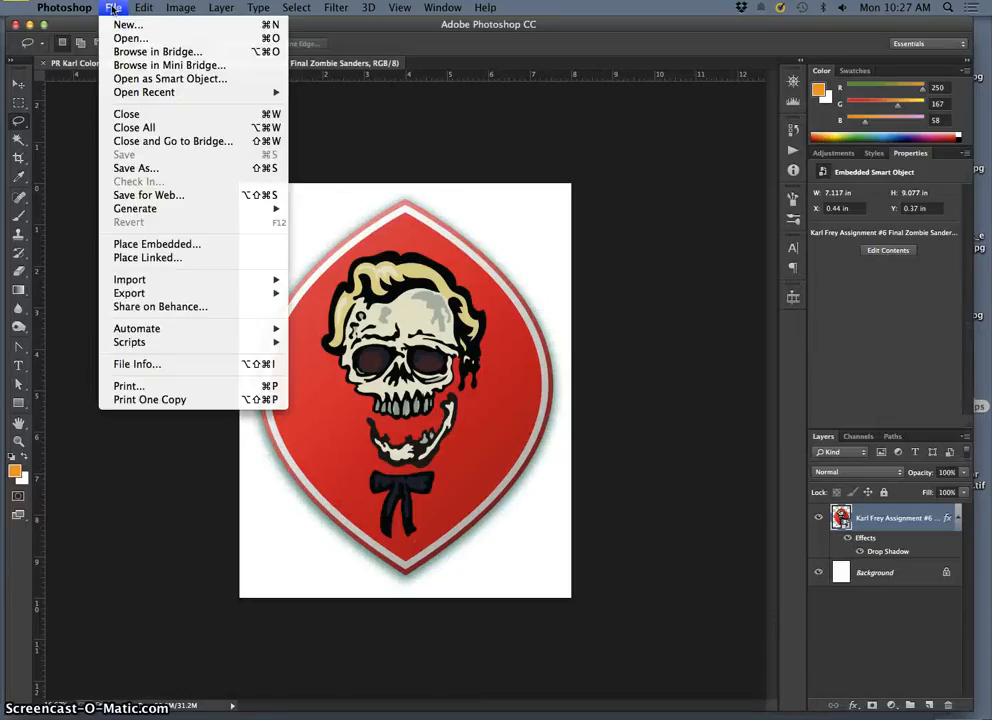
left_click(184, 160)
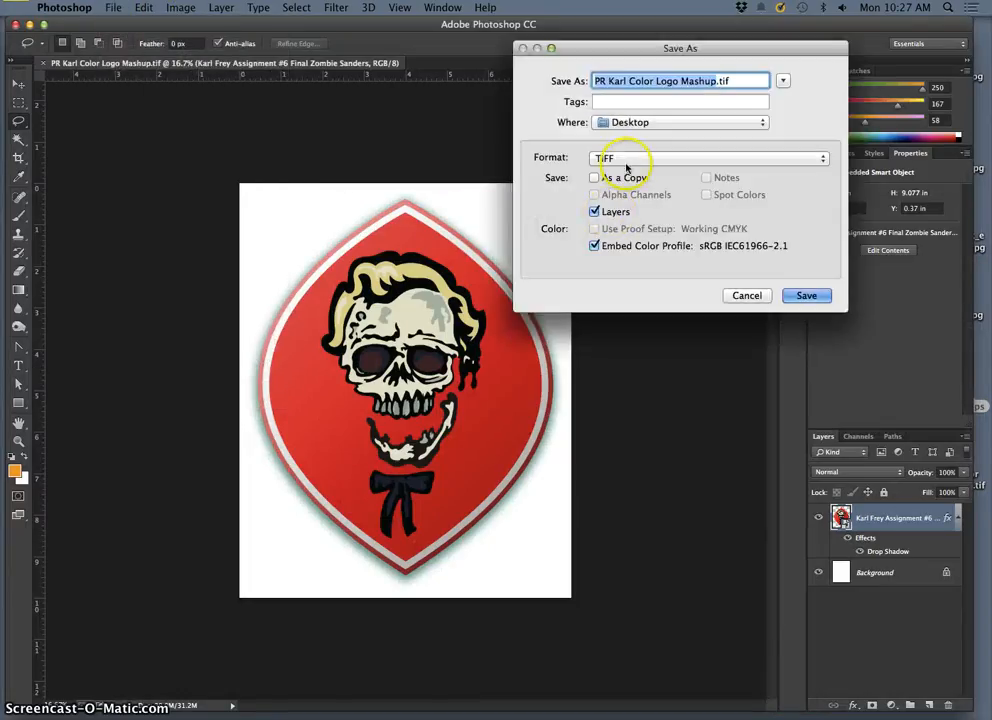
left_click(631, 160)
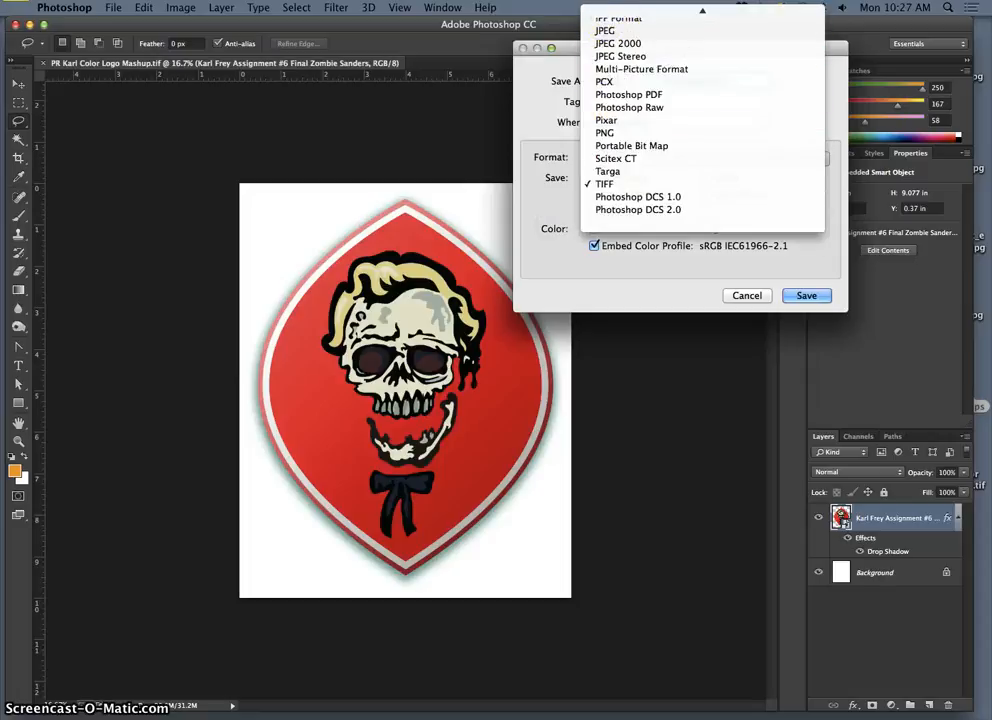
left_click(605, 95)
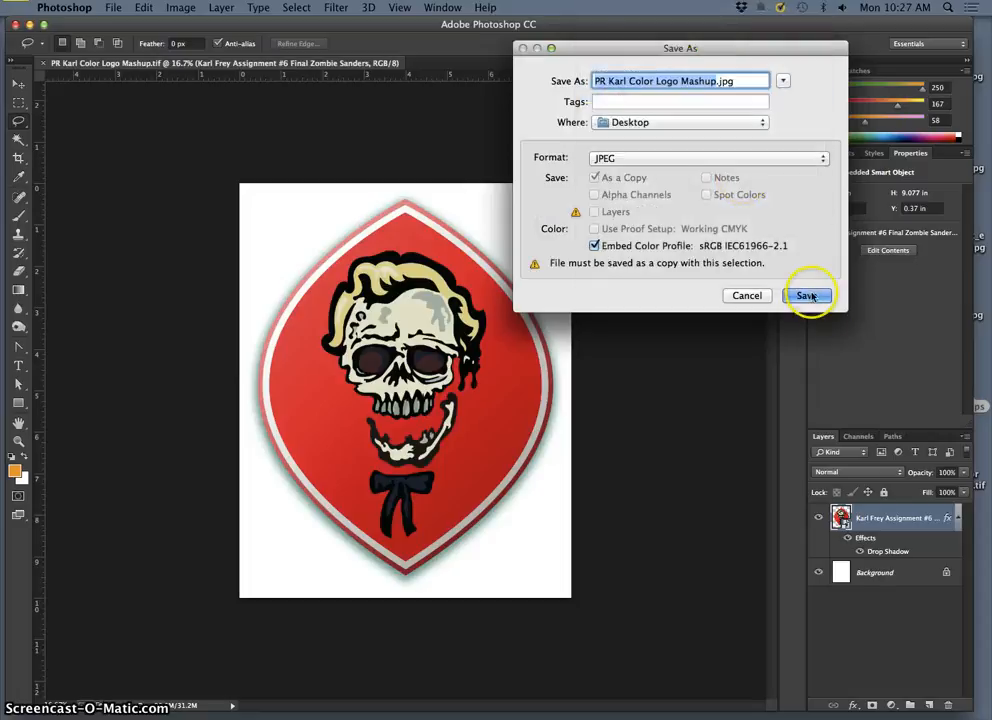
left_click(820, 291)
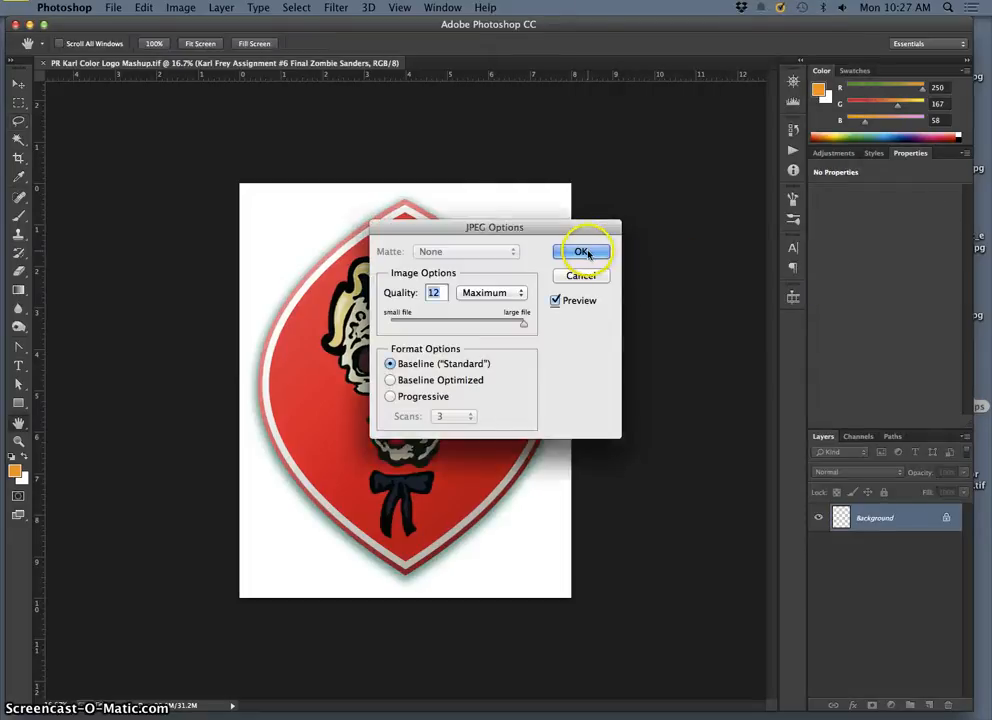
left_click(598, 254)
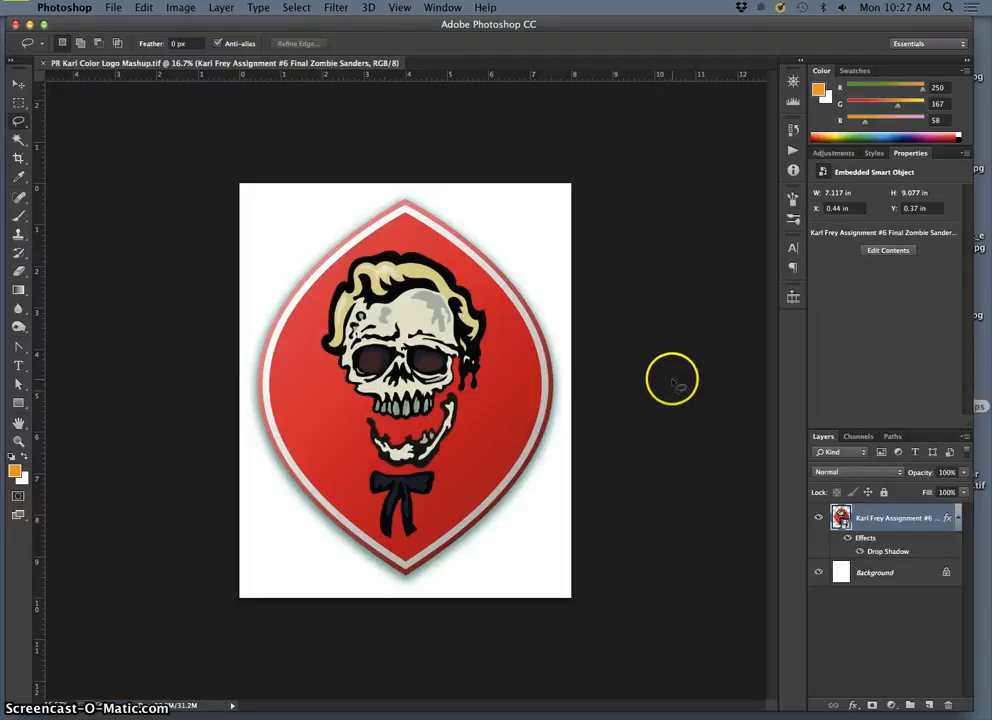
Step: Open the saved JPEG and the original Zombie Sanders EPS from the desktop in Preview and arrange their windows side by side
key("F11")
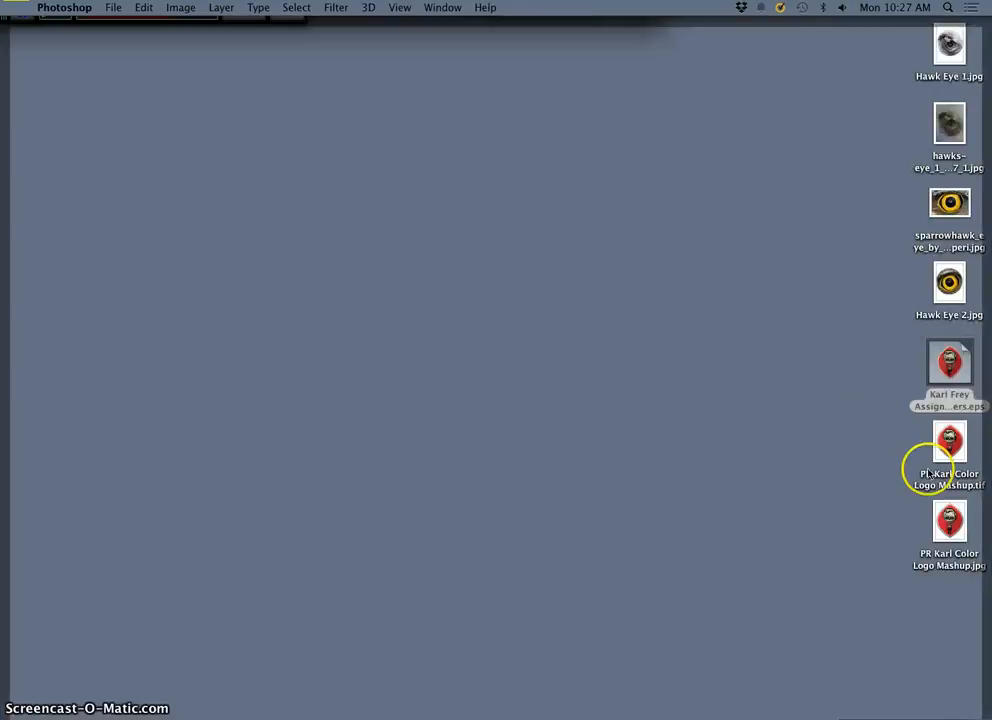
left_click(950, 525)
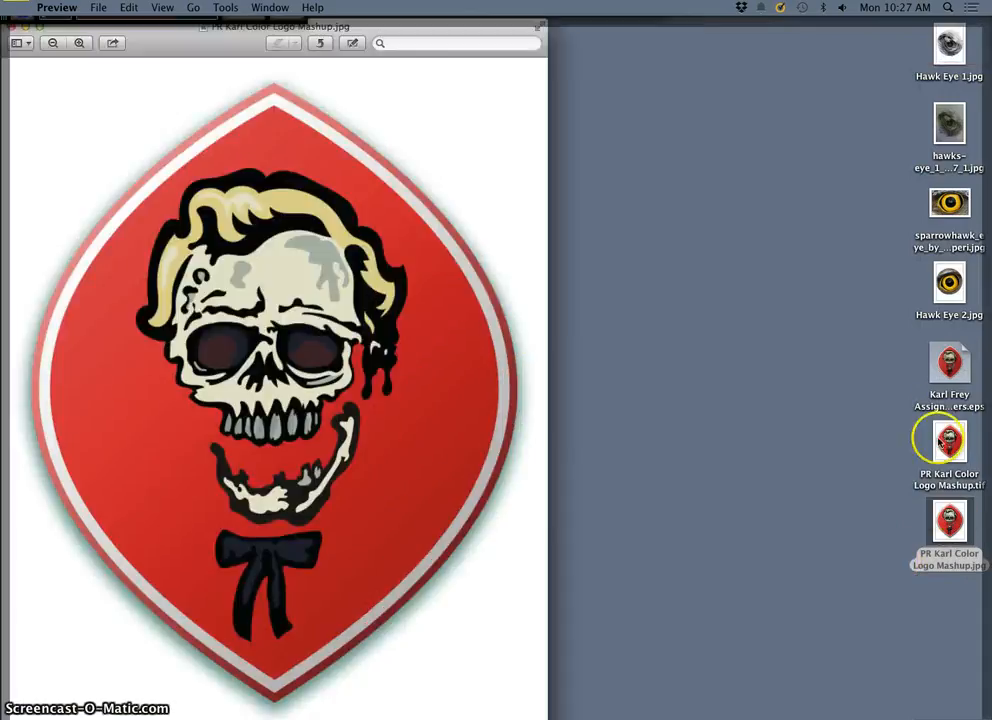
double_click(952, 369)
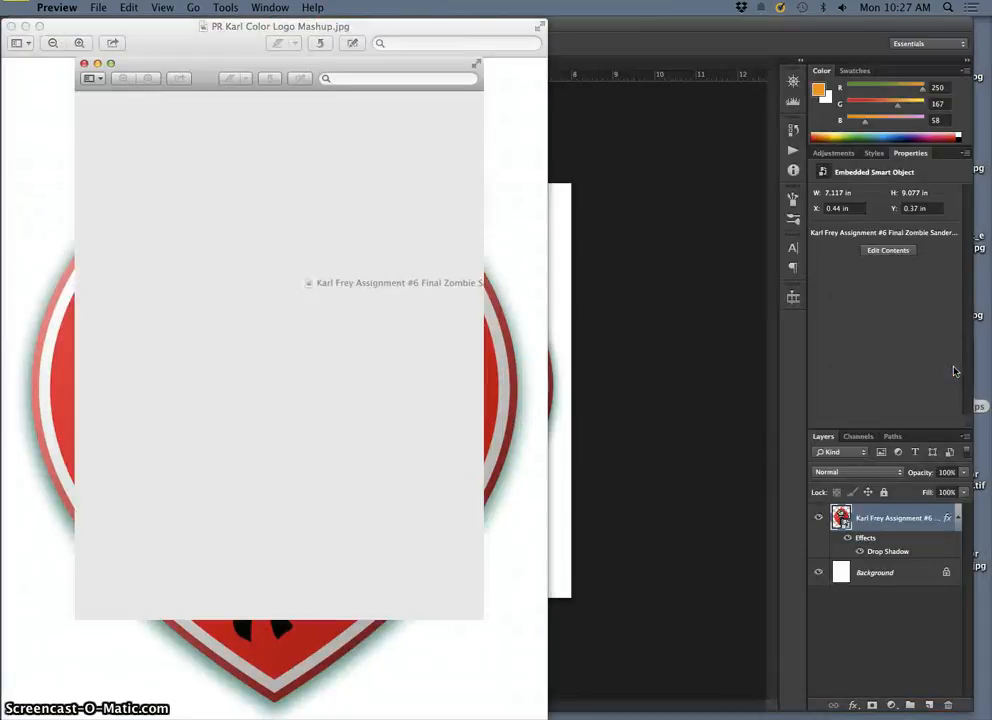
left_click_drag(310, 44, 733, 41)
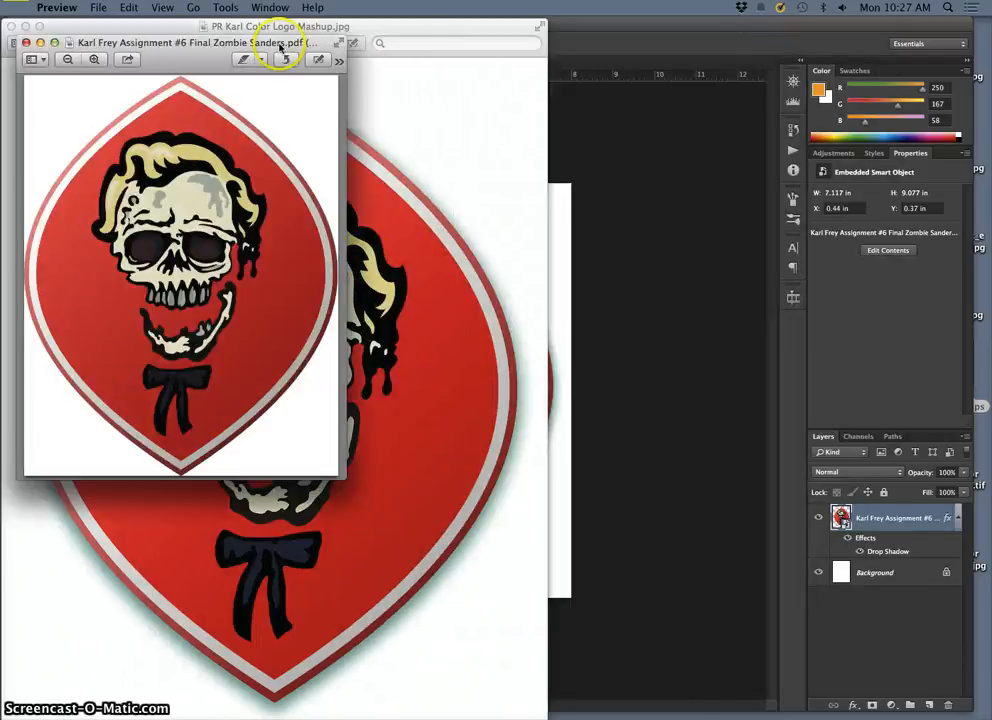
left_click_drag(280, 45, 862, 69)
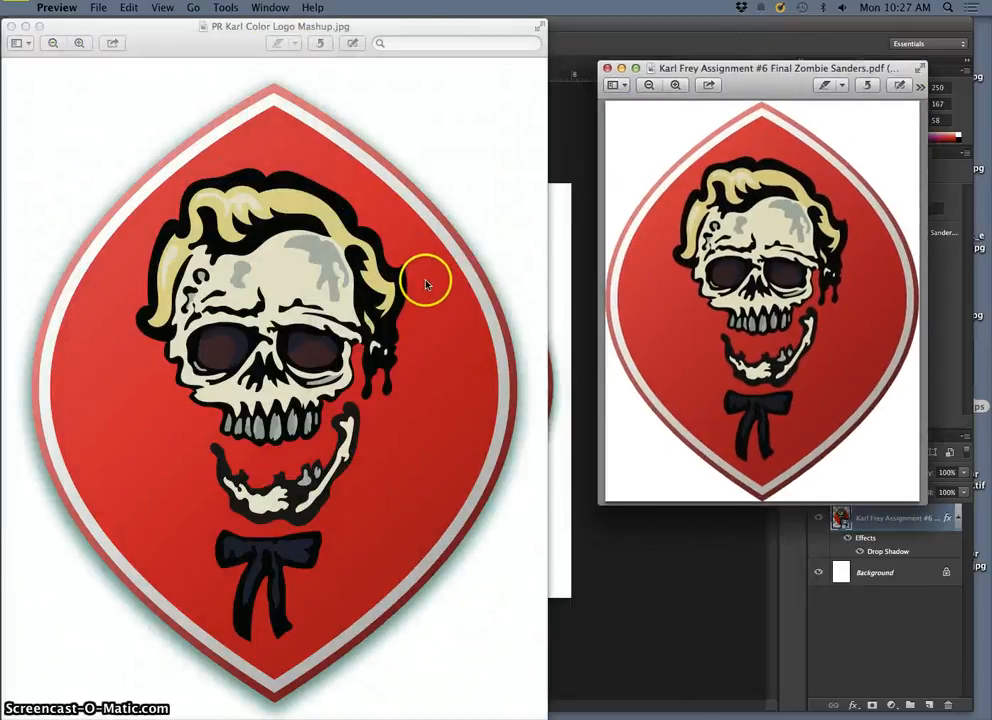
Step: Examine the edges of the skull's teeth in the JPEG at high magnification
left_click(412, 26)
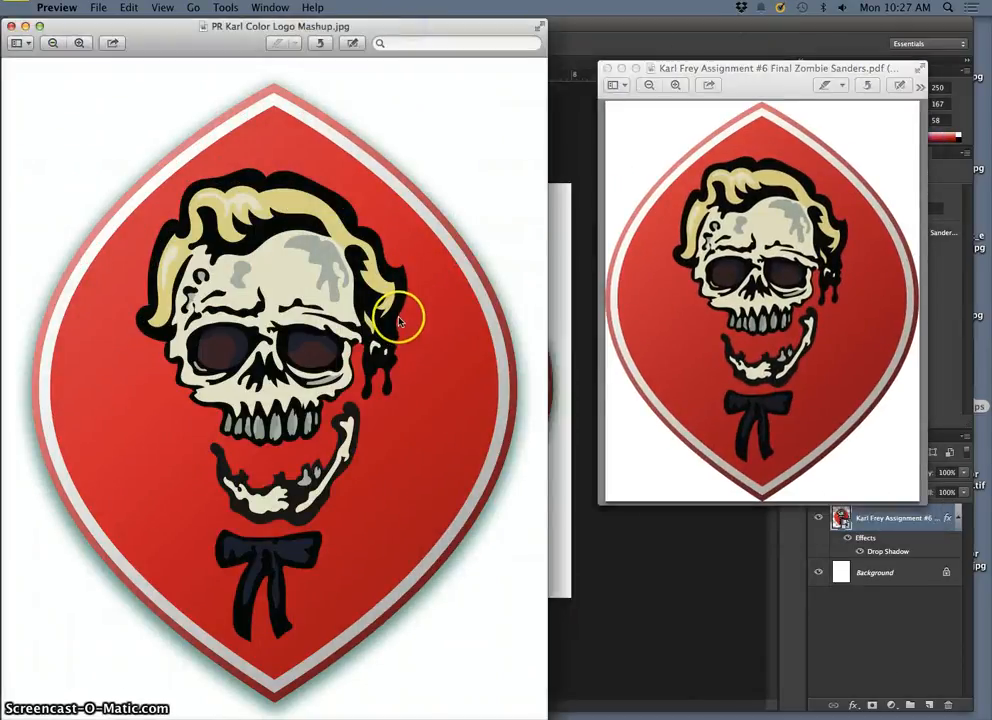
key("super+plus")
key("super+plus")
key("super+plus")
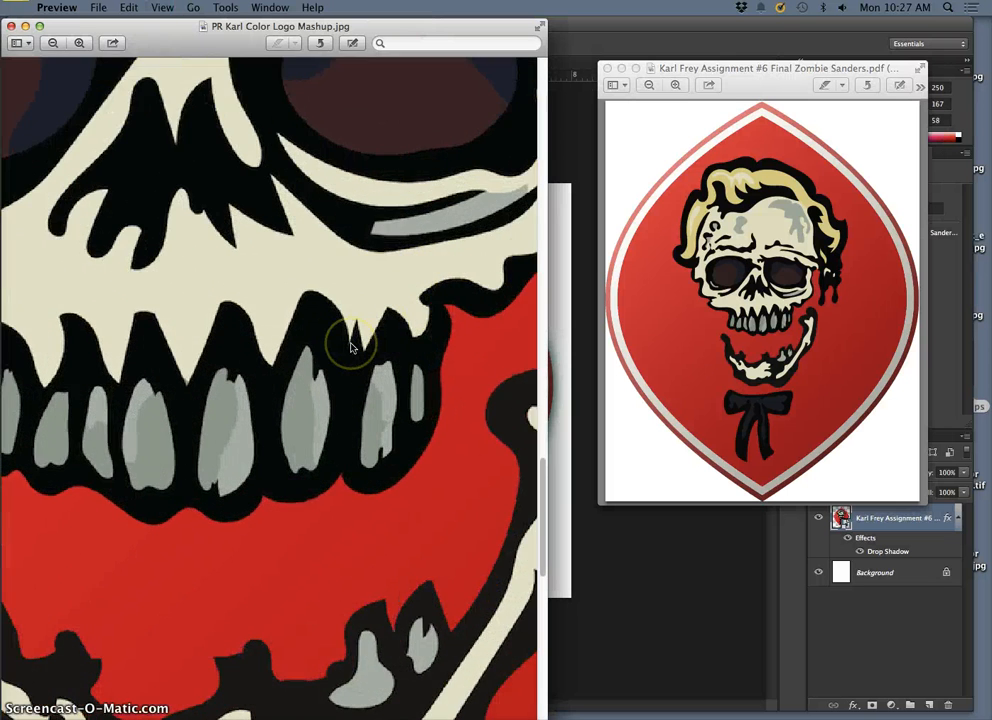
key("super+plus")
key("super+plus")
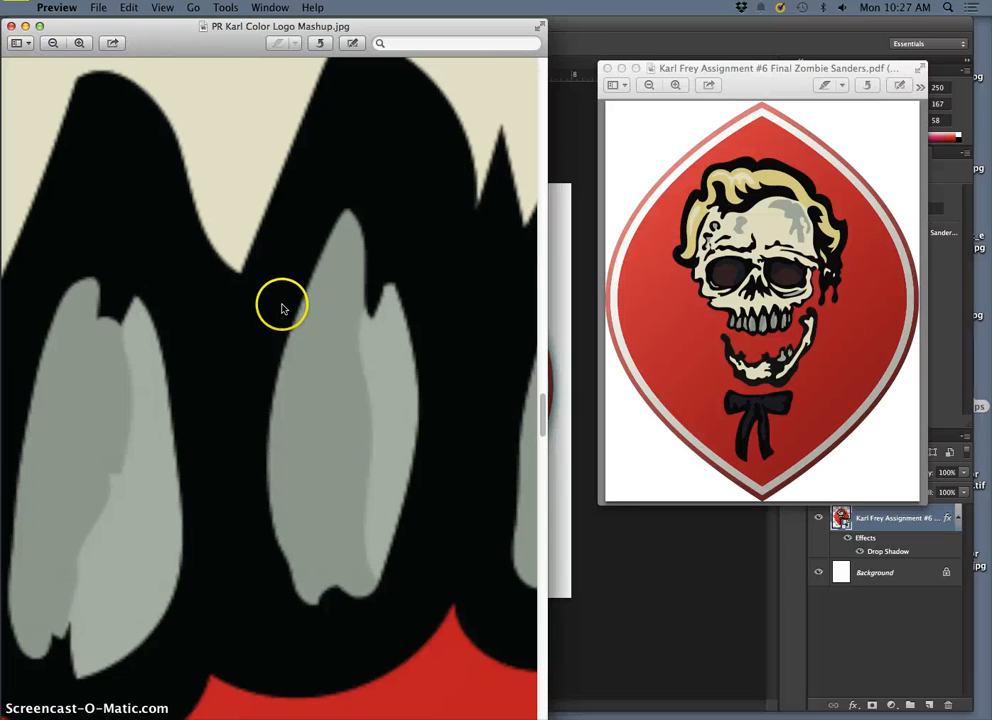
key("super+plus")
key("super+plus")
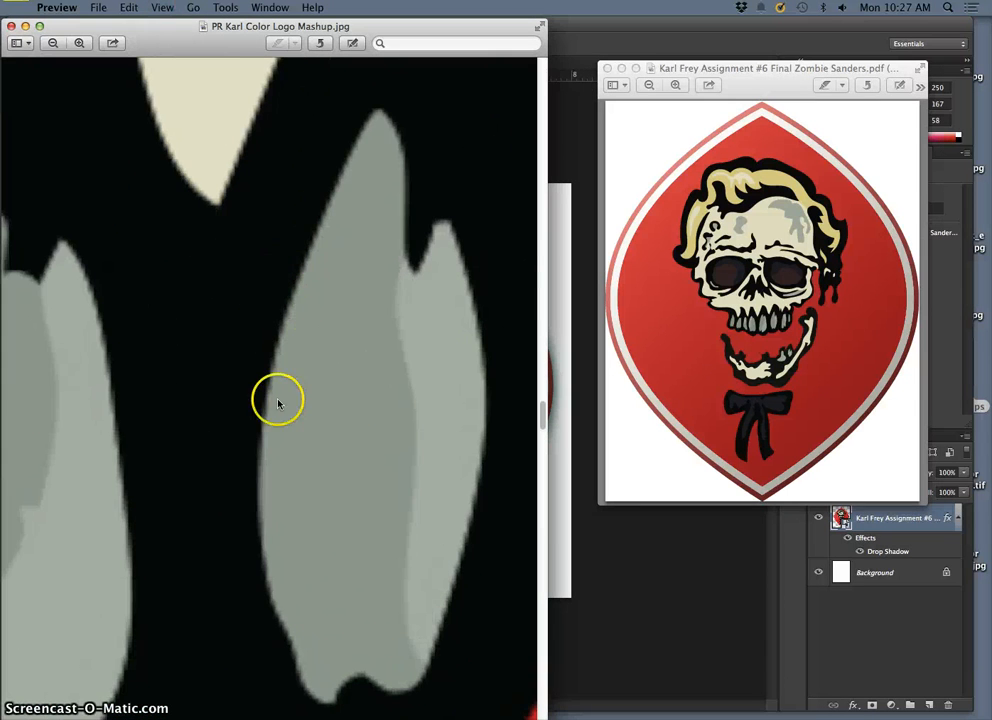
key("super+minus")
key("super+minus")
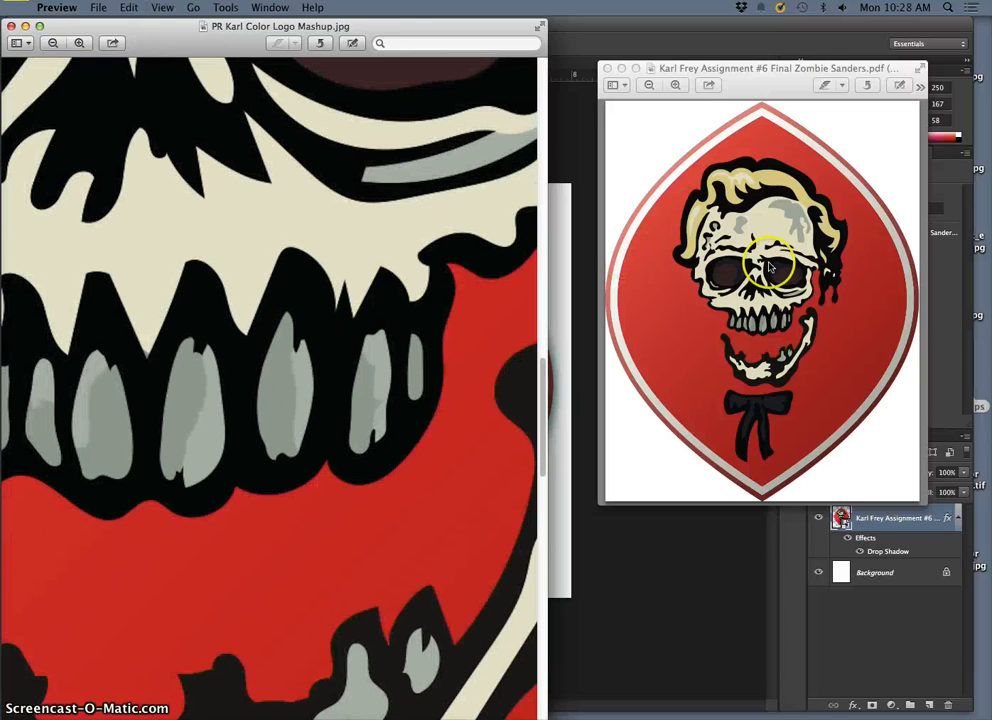
Step: Enlarge the same teeth in the EPS preview and compare their edge sharpness with the magnified JPEG
left_click(768, 265)
key("super+plus")
key("super+plus")
key("super+plus")
key("super+plus")
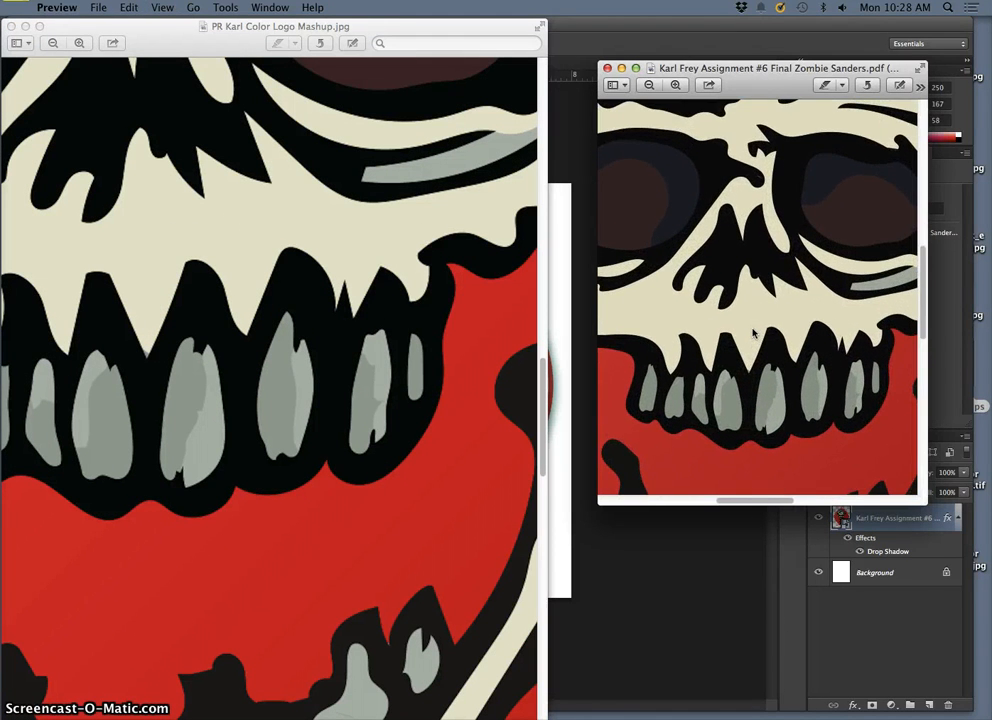
scroll(753, 333, "down", 3)
key("super+equal")
key("super+equal")
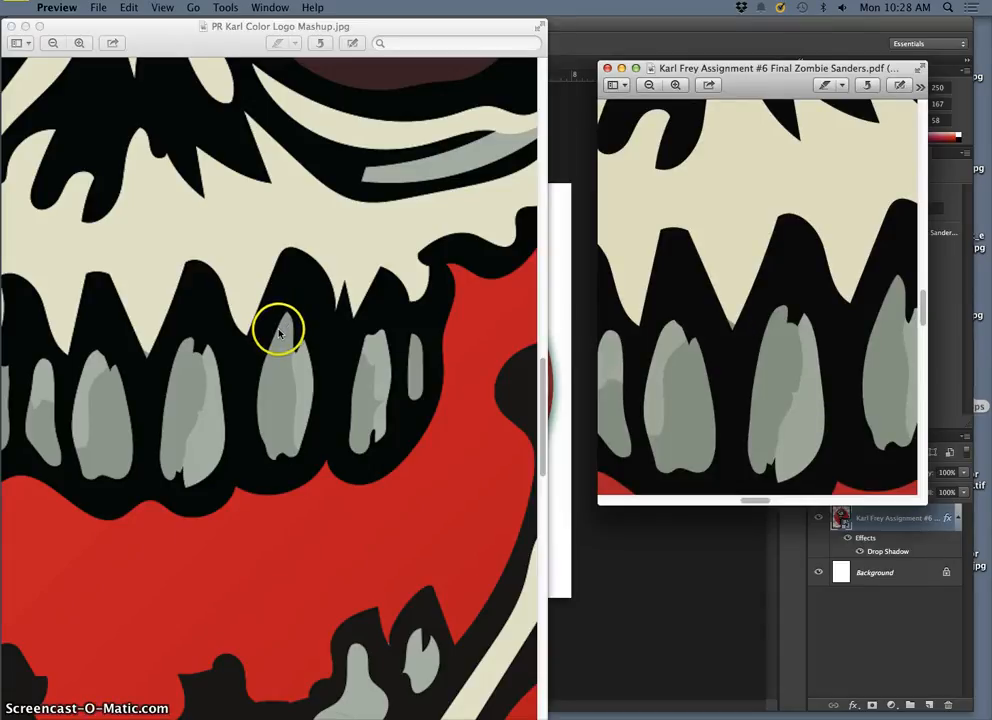
left_click(279, 333)
key("super+equal")
key("super+equal")
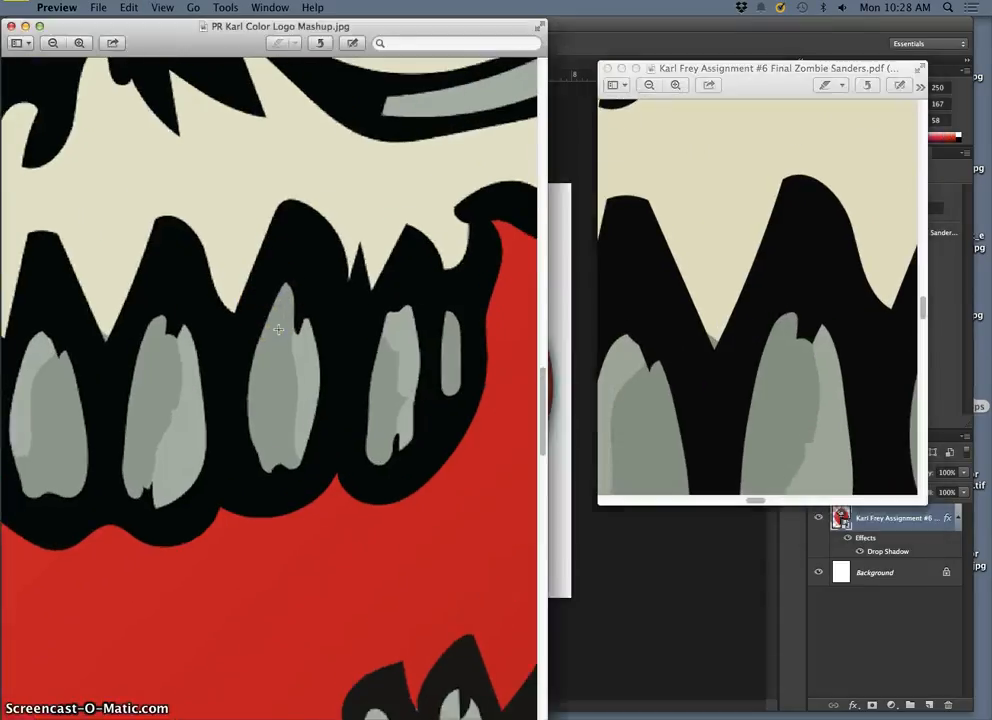
scroll(300, 321, "up", 2)
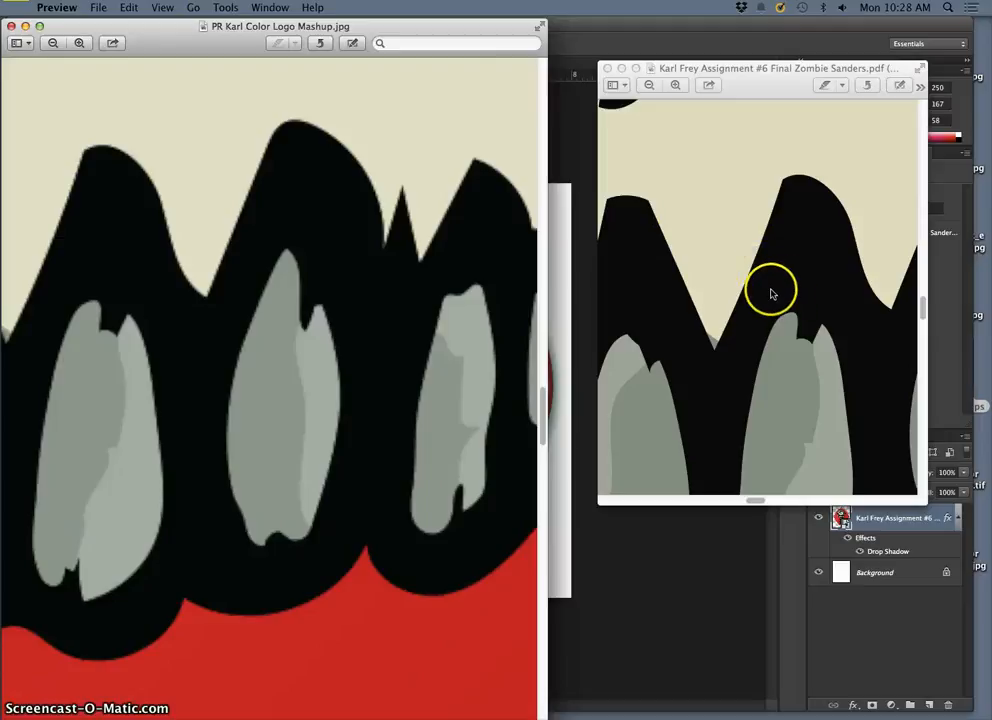
Step: Close the JPEG and EPS previews and return to the badge document in Photoshop
left_click(11, 26)
left_click(606, 70)
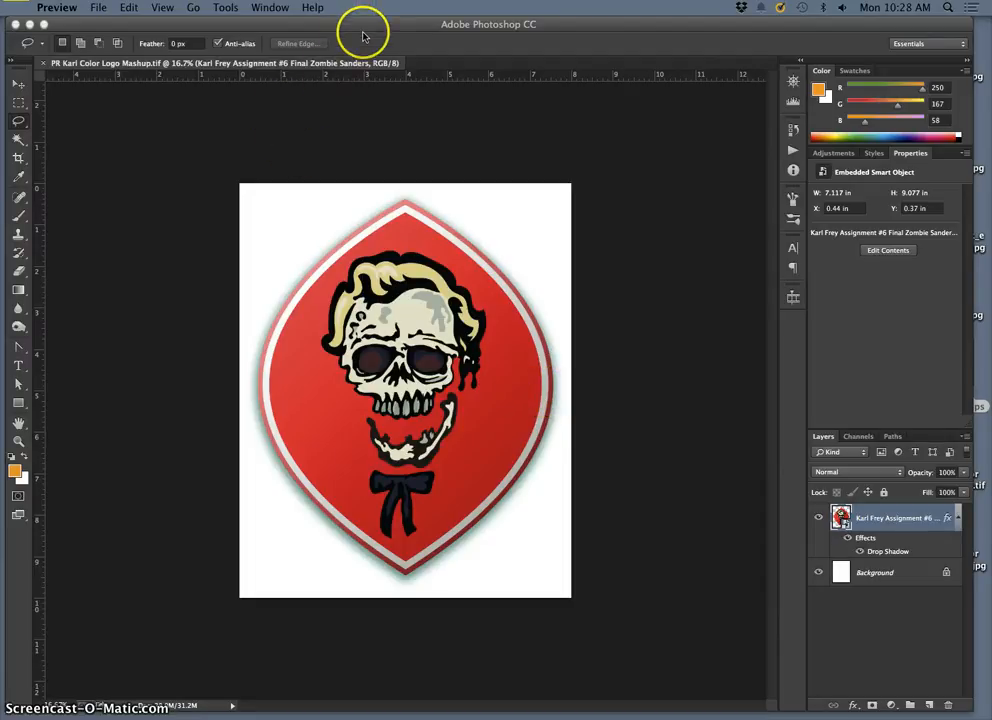
left_click(369, 88)
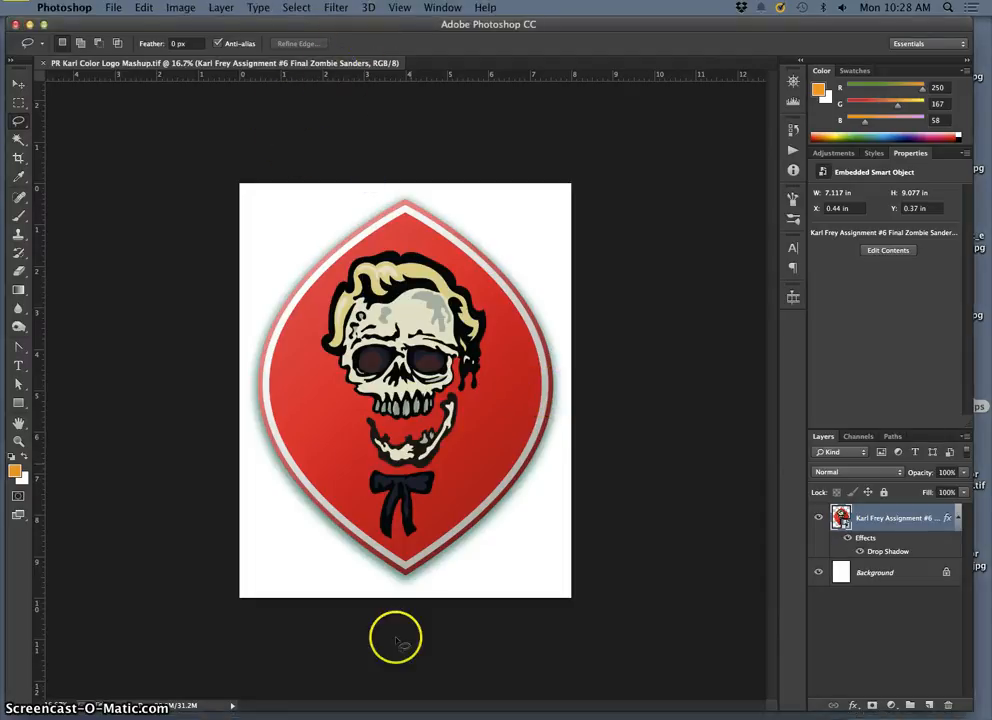
Step: Switch briefly to Illustrator, look over the Assignment #6 folder in Finder, and close the folder window
mouse_move(428, 713)
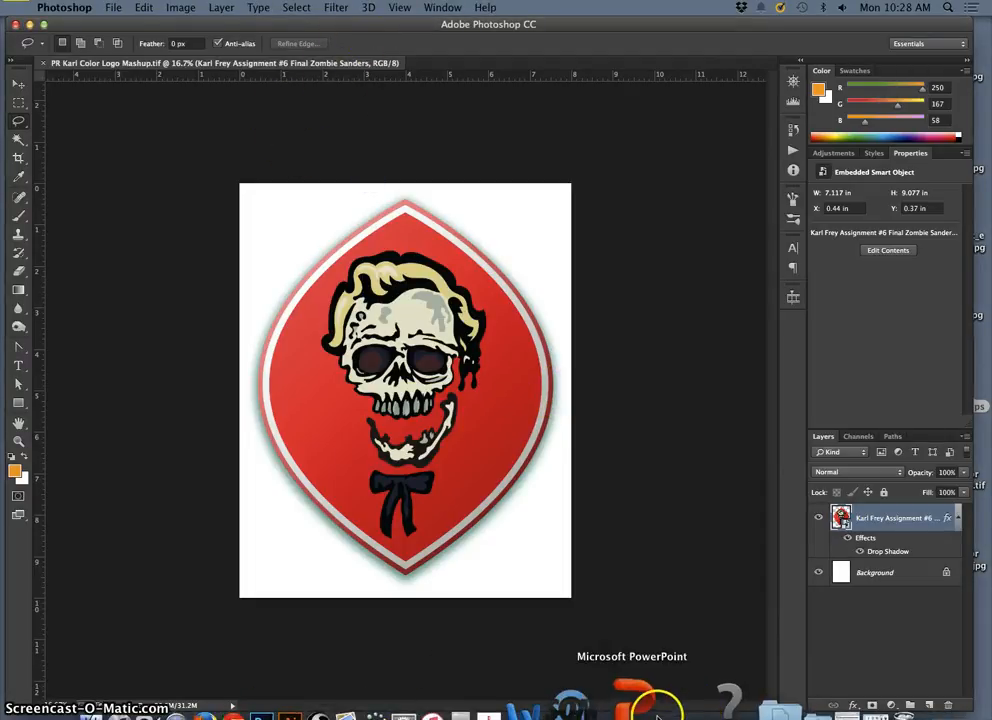
left_click(383, 705)
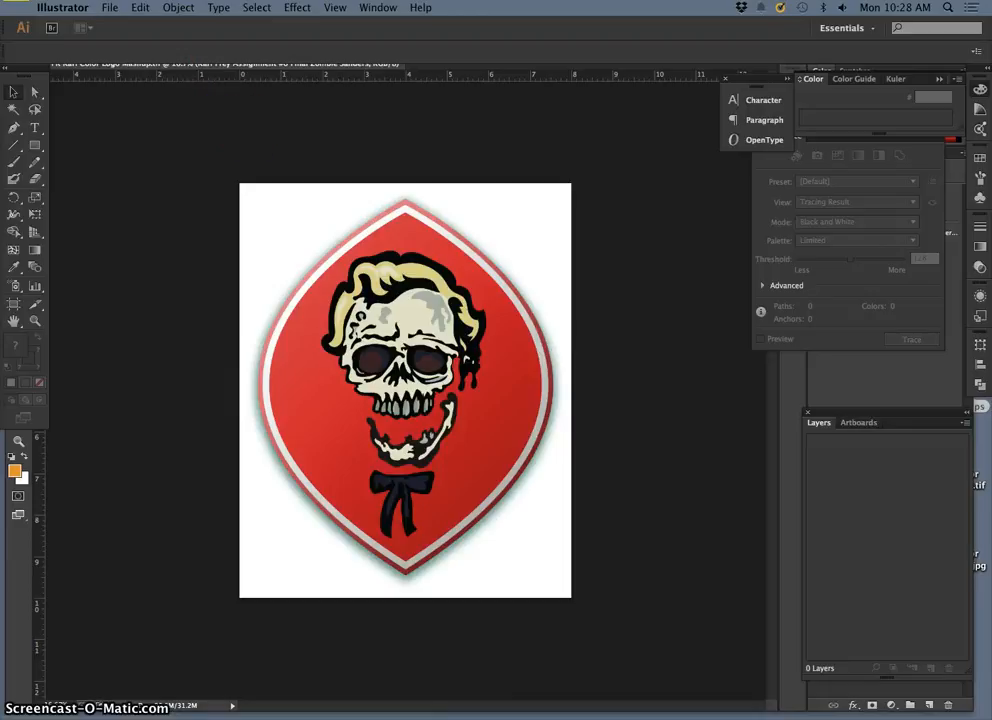
left_click(802, 704)
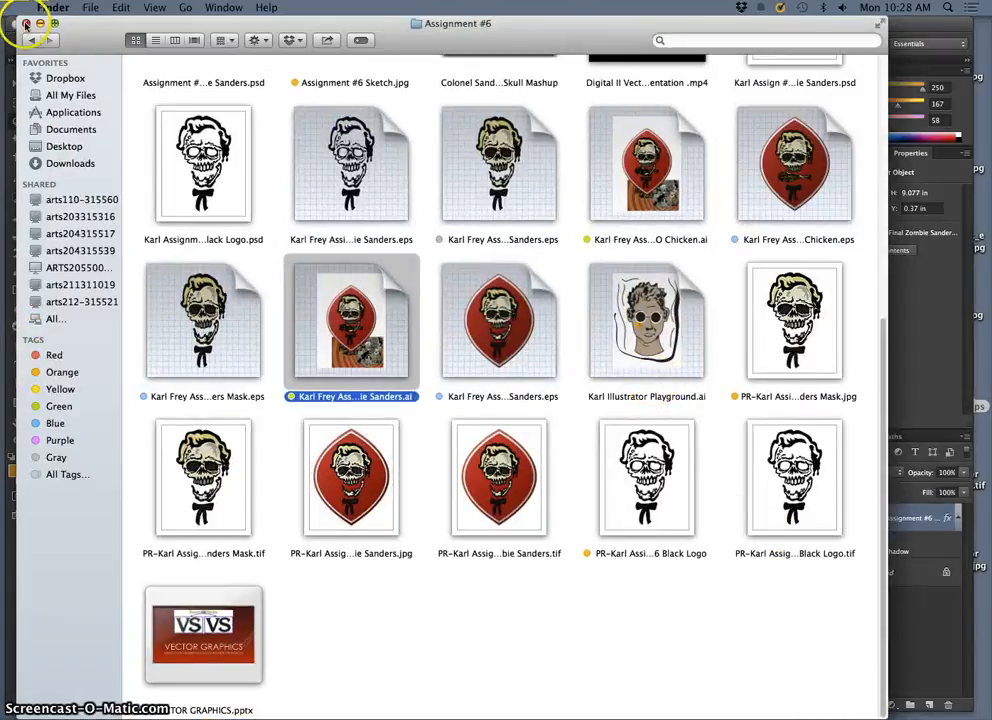
left_click(26, 22)
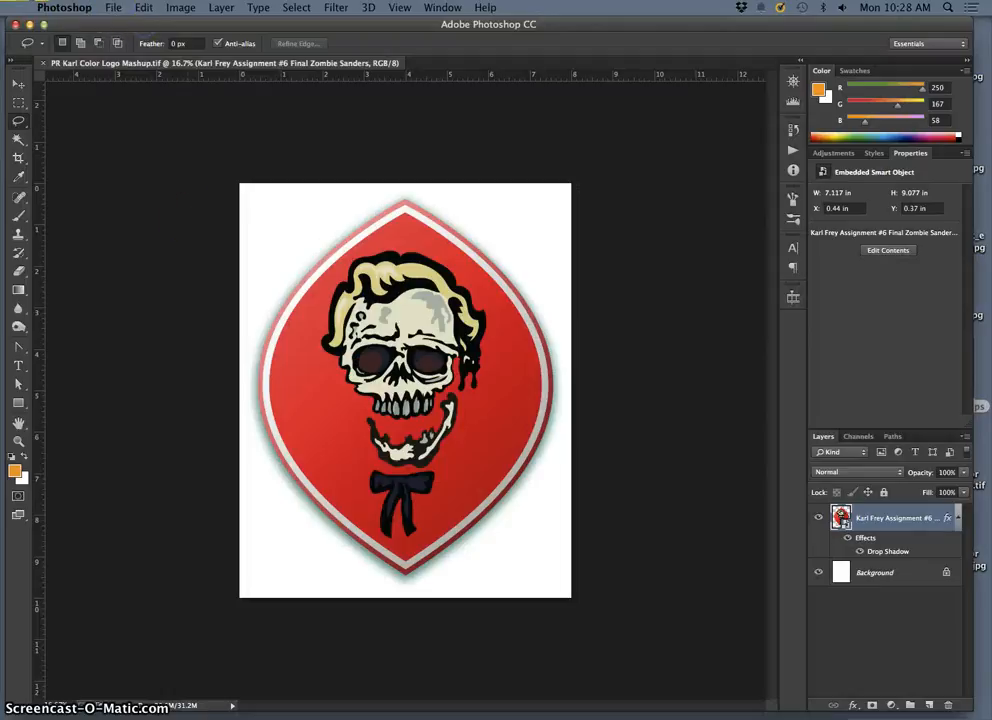
Step: Switch to Illustrator and reopen the Final Zombie Sanders EPS from the recently used files
left_click(394, 703)
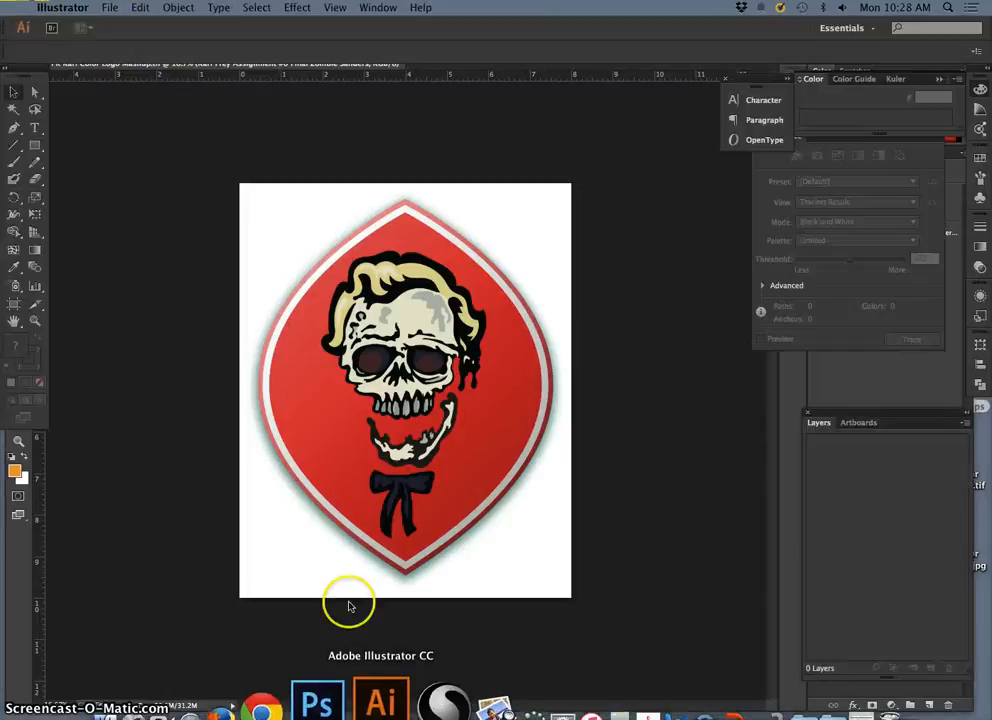
left_click(108, 7)
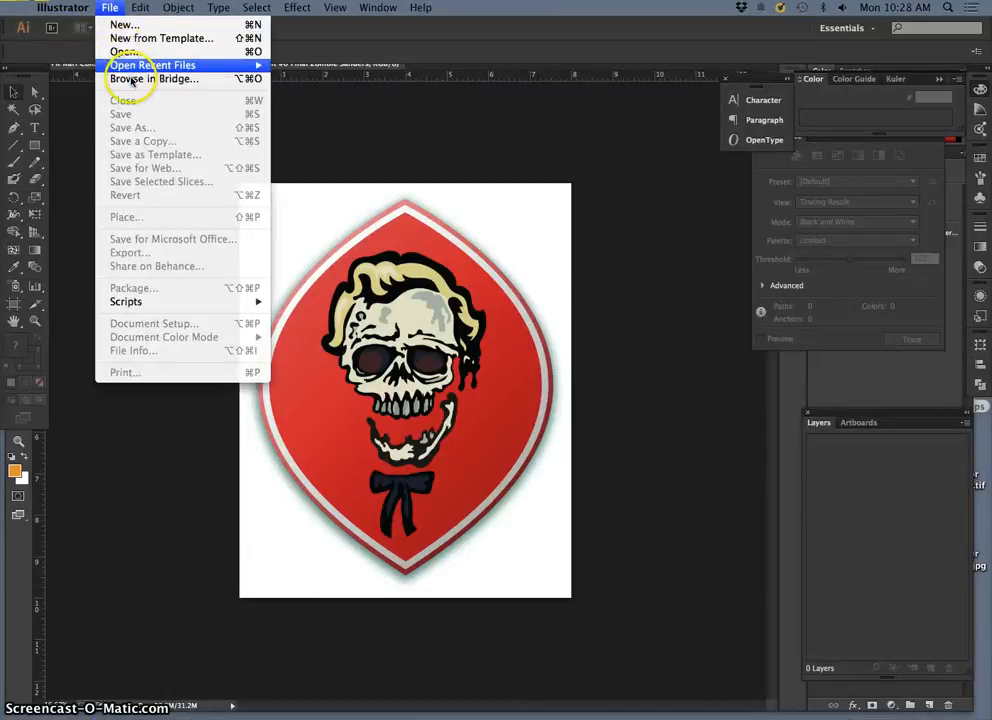
mouse_move(133, 66)
left_click(347, 64)
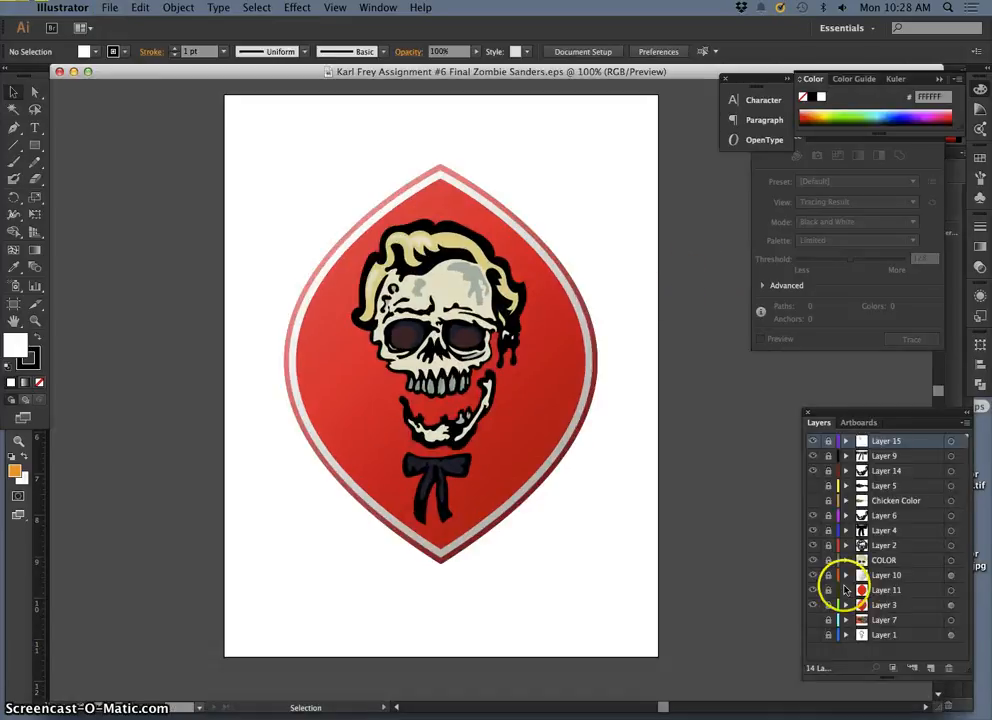
Step: Hide the COLOR layer and Layers 11, 3, 10 and 9, leaving the black skull line art and bow tie
left_click(812, 560)
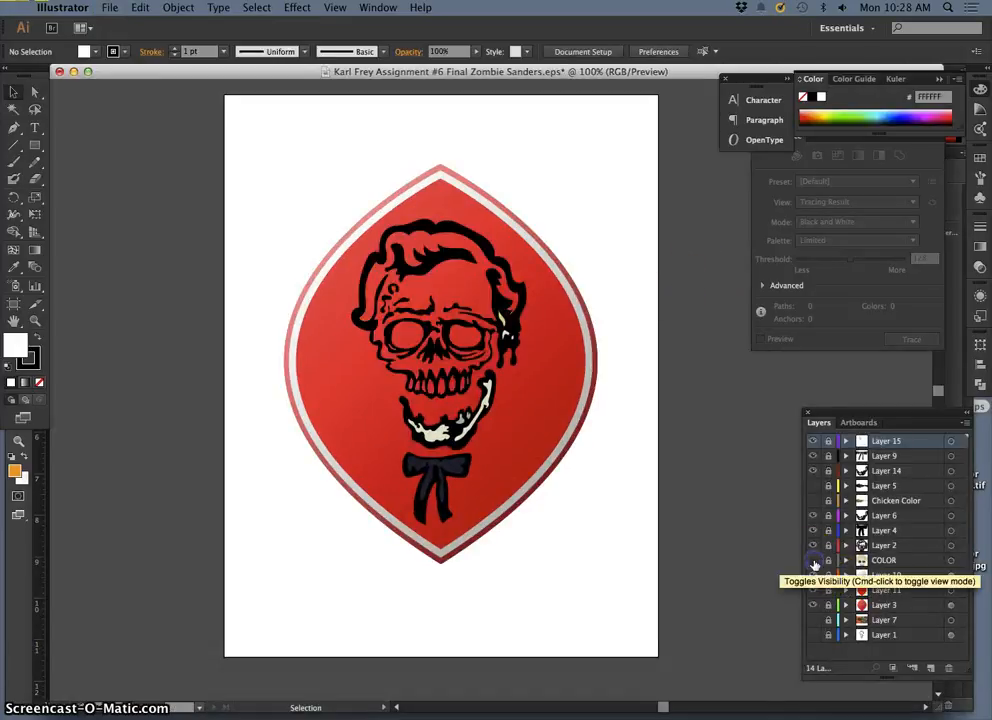
left_click(813, 590)
left_click(813, 605)
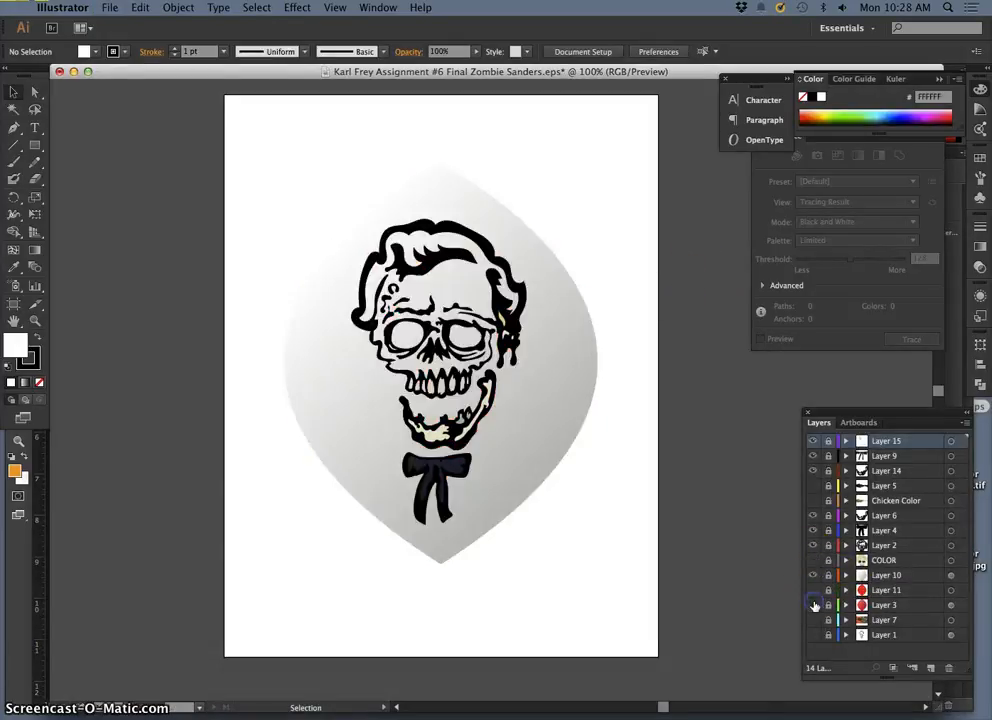
left_click(813, 576)
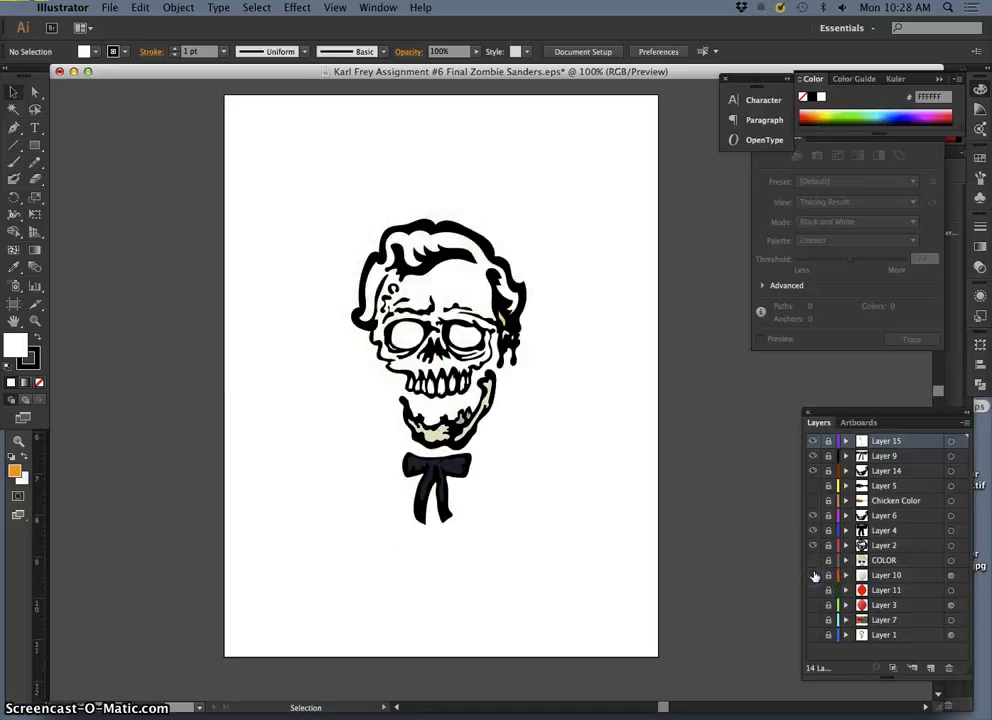
left_click(812, 530)
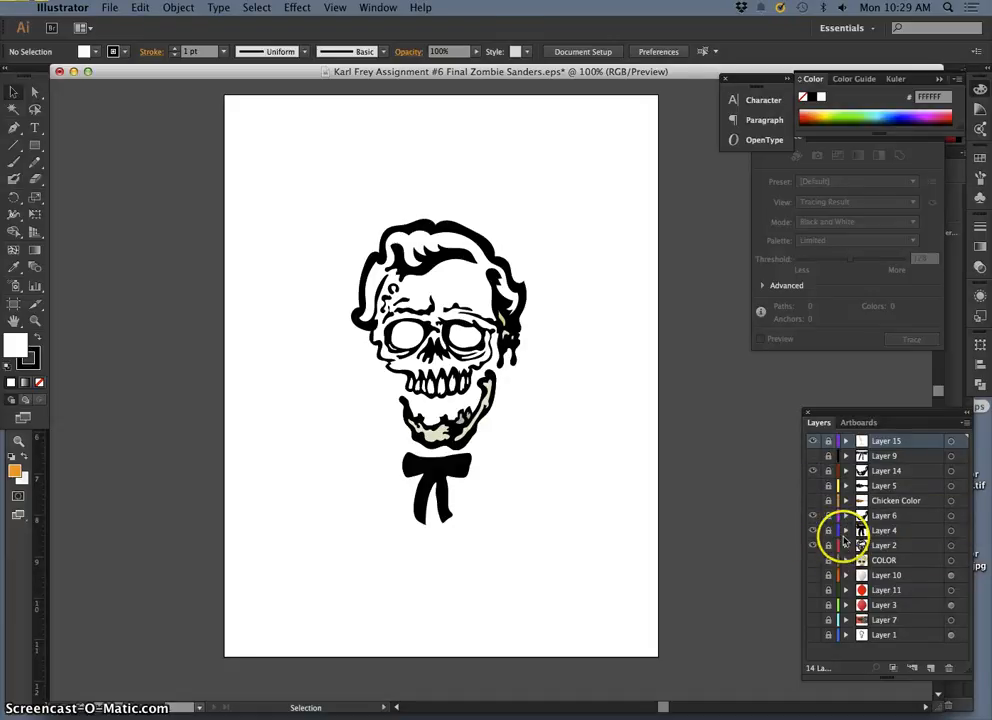
Step: Hide Layer 6, then unlock Layer 14 and hide its nested sublayer of jaw colour shapes
left_click(845, 516)
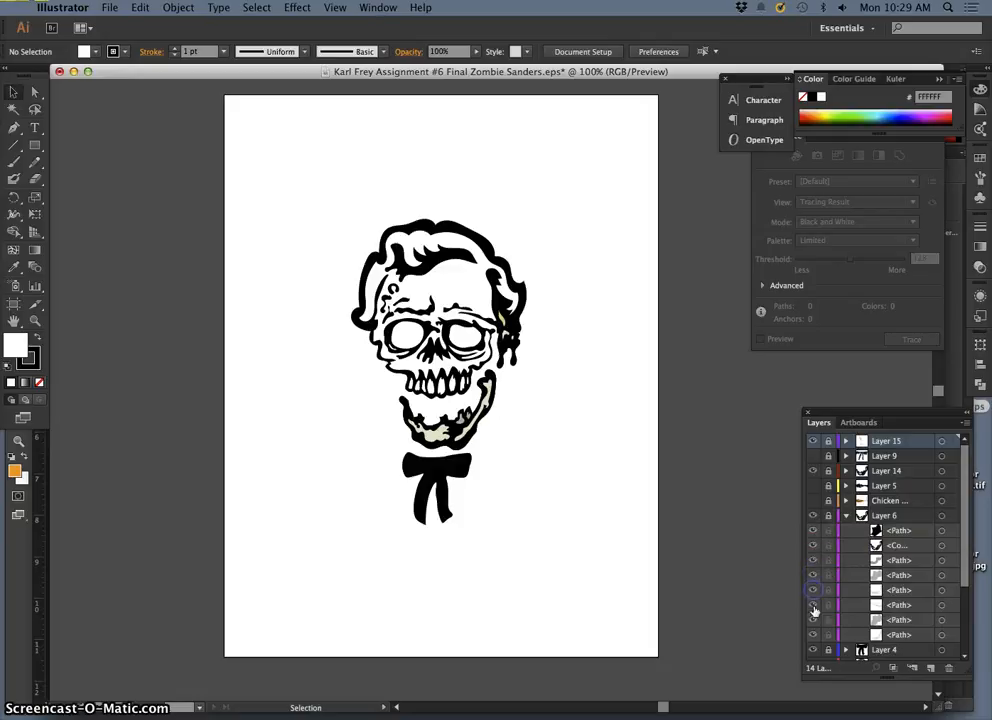
left_click(812, 522)
left_click(846, 516)
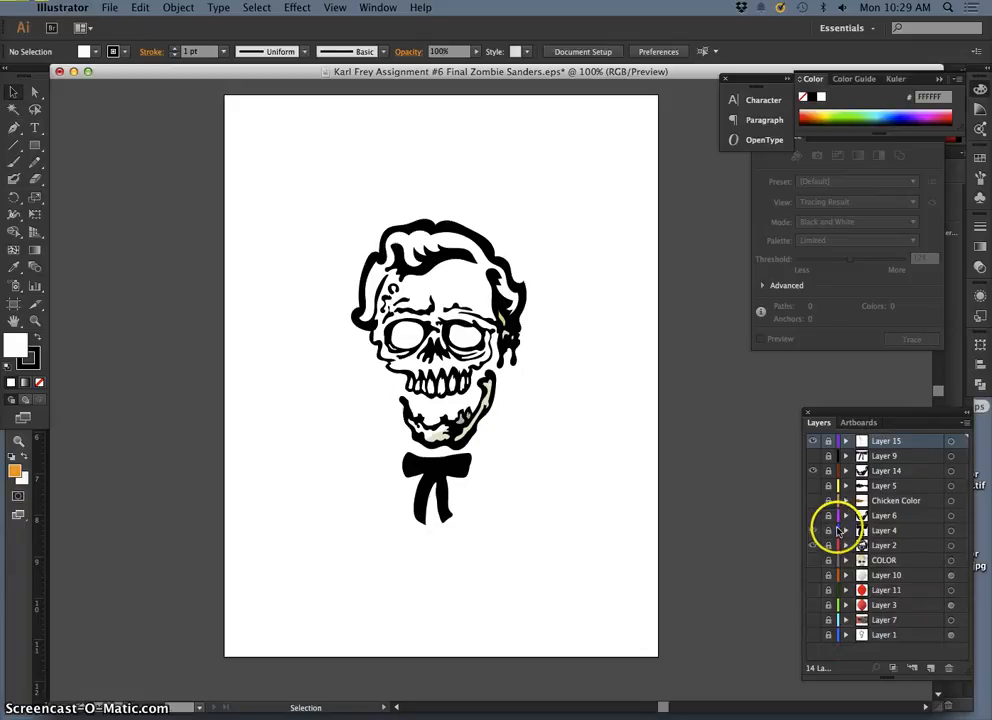
left_click(846, 471)
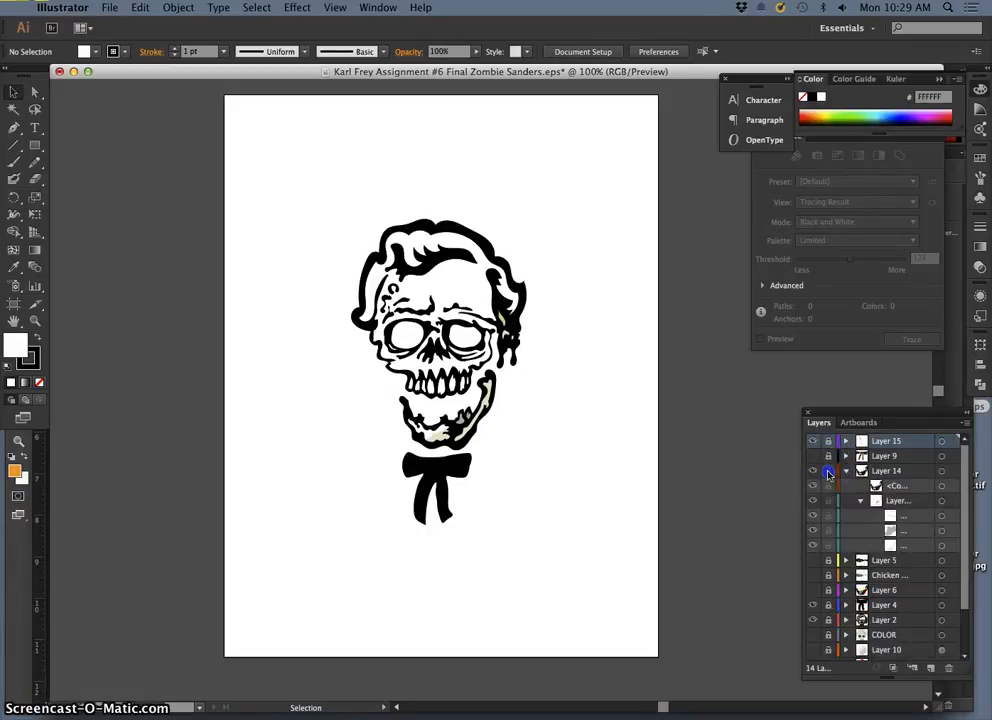
left_click(812, 499)
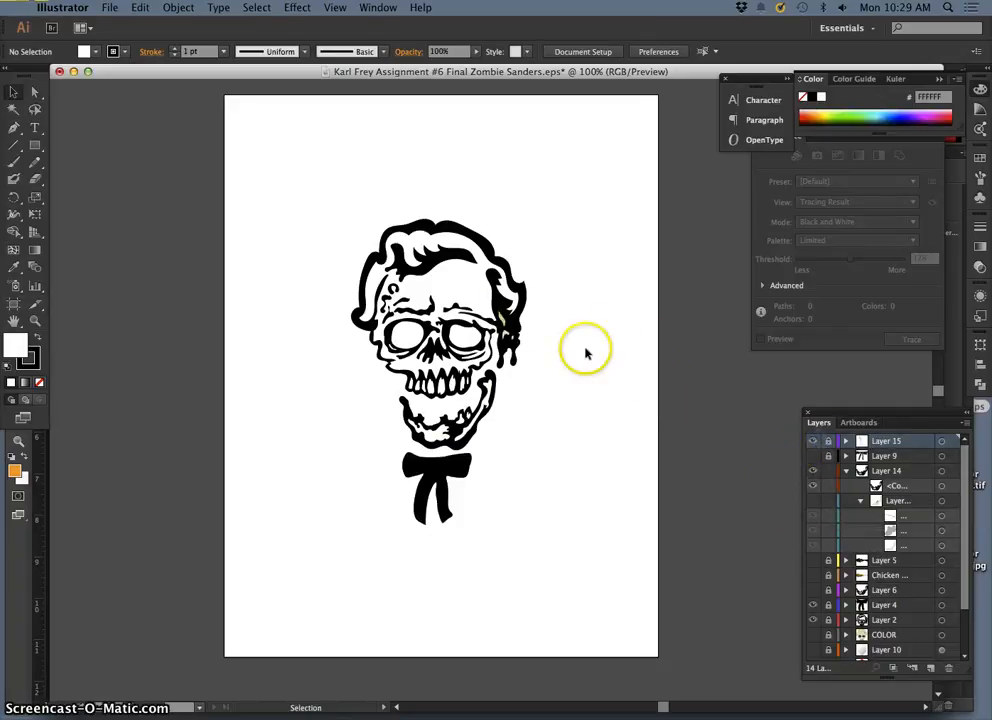
Step: Unlock Layer 15 and Layer 2 and select the artwork on both layers
left_click(847, 442)
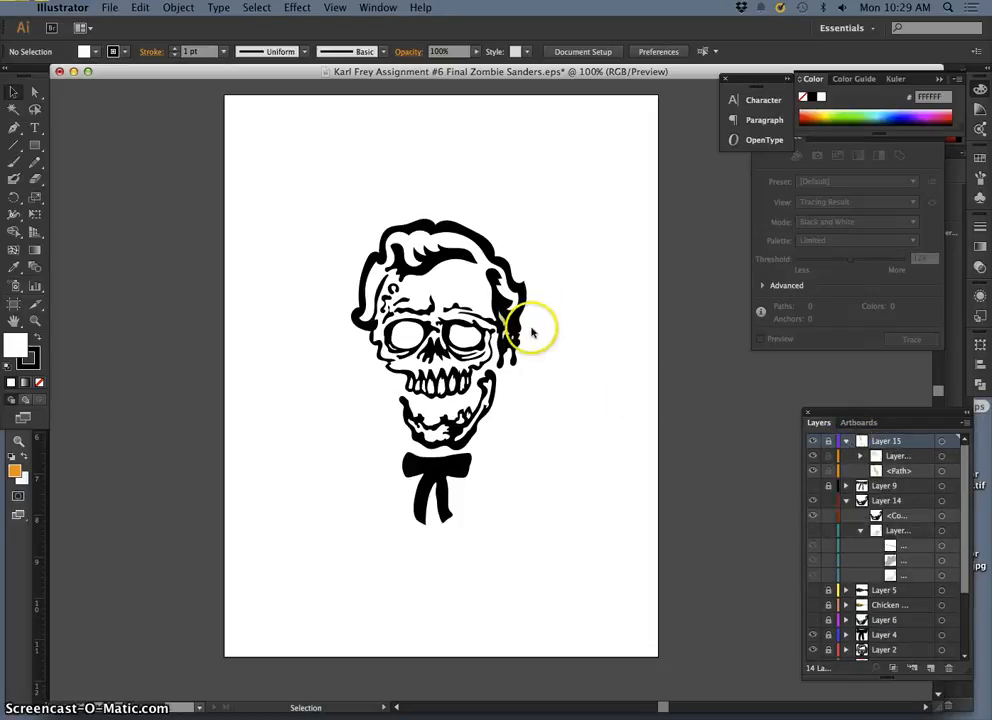
scroll(532, 333, "up", 2)
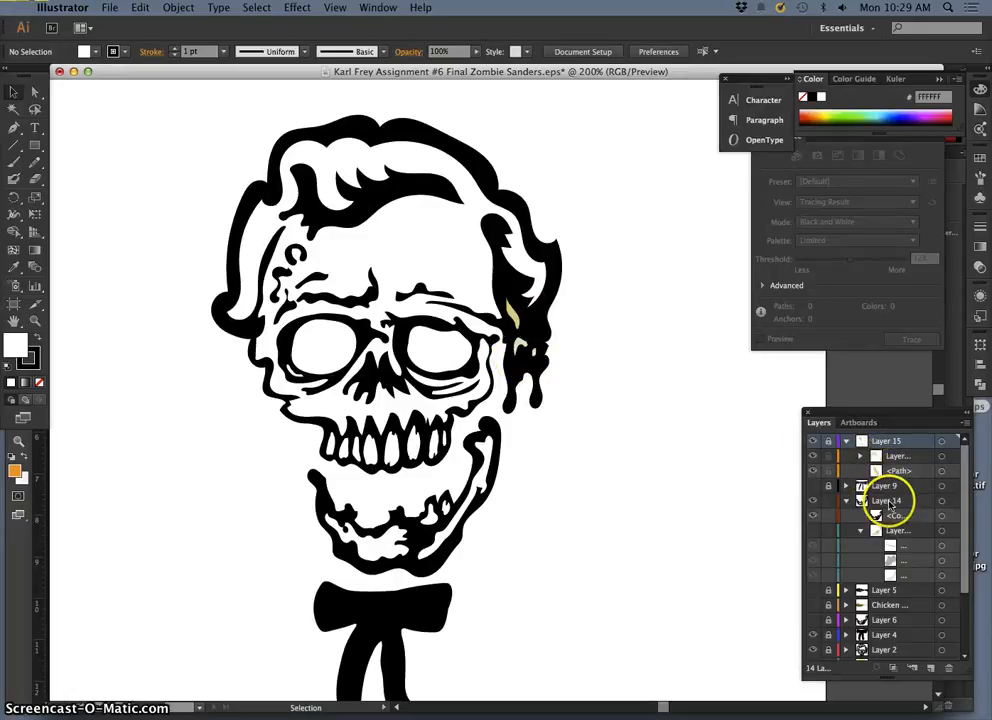
scroll(889, 505, "down", 1)
scroll(887, 501, "up", 1)
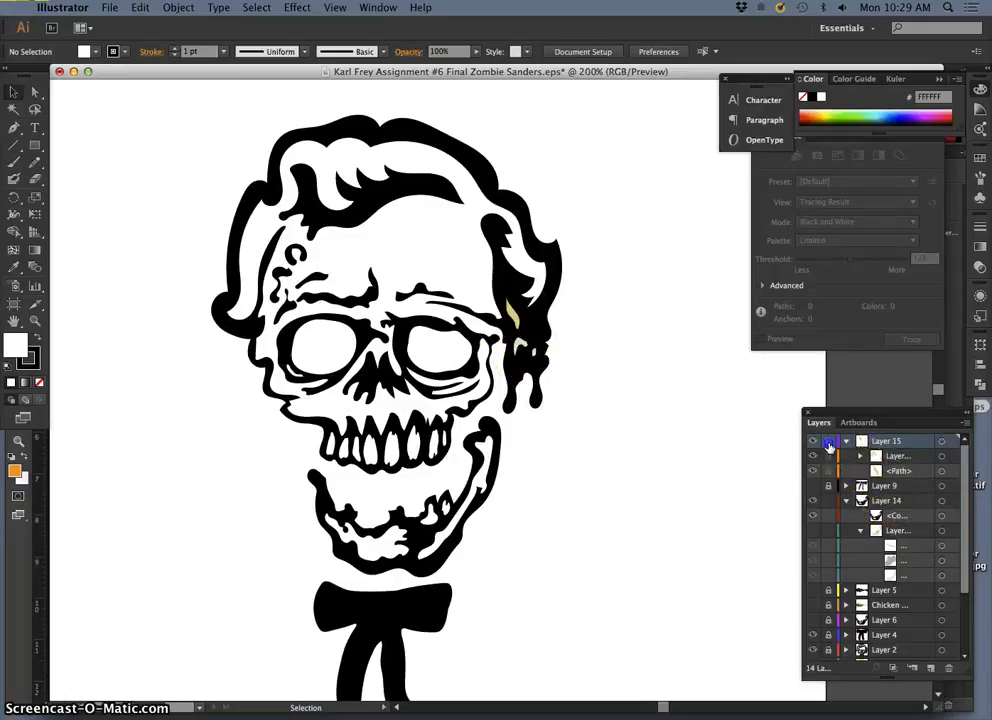
left_click(943, 449)
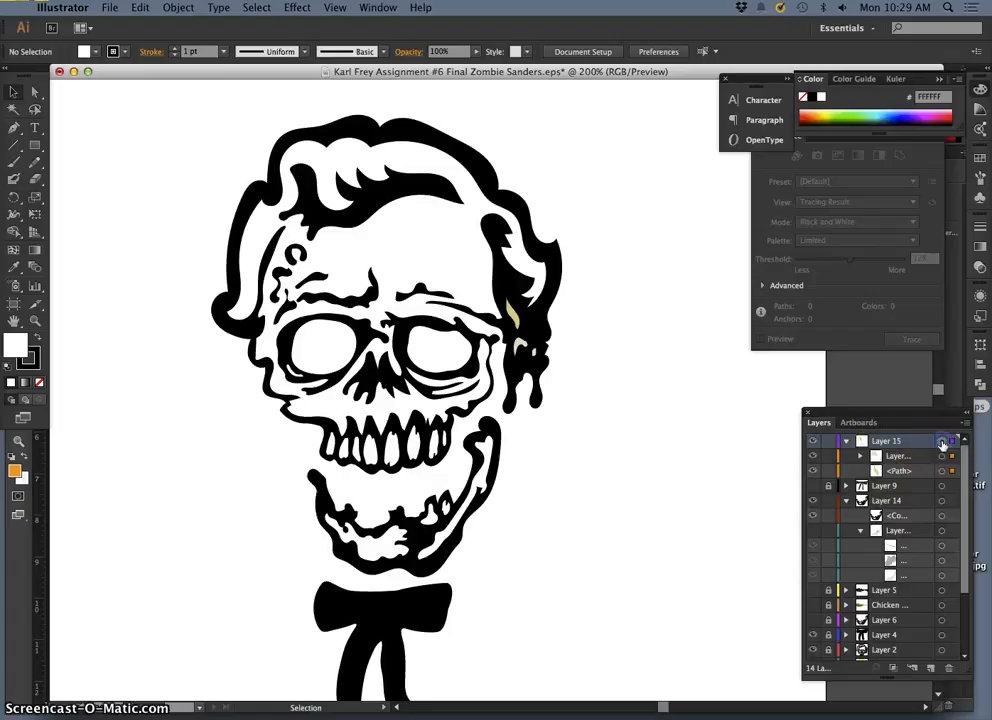
left_click(941, 441)
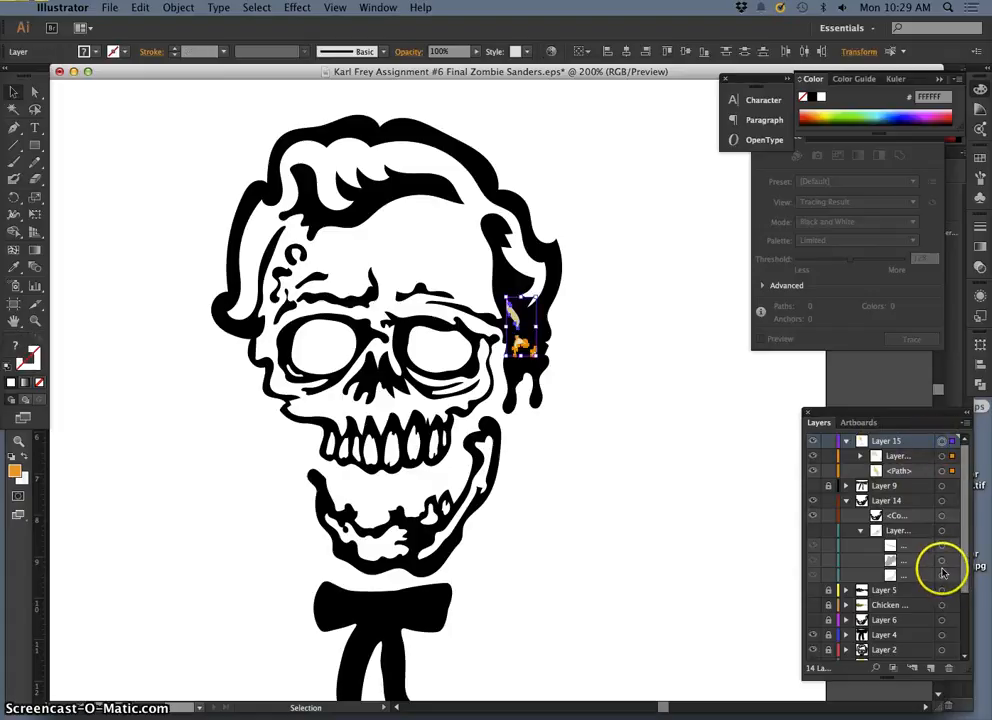
scroll(900, 568, "down", 3)
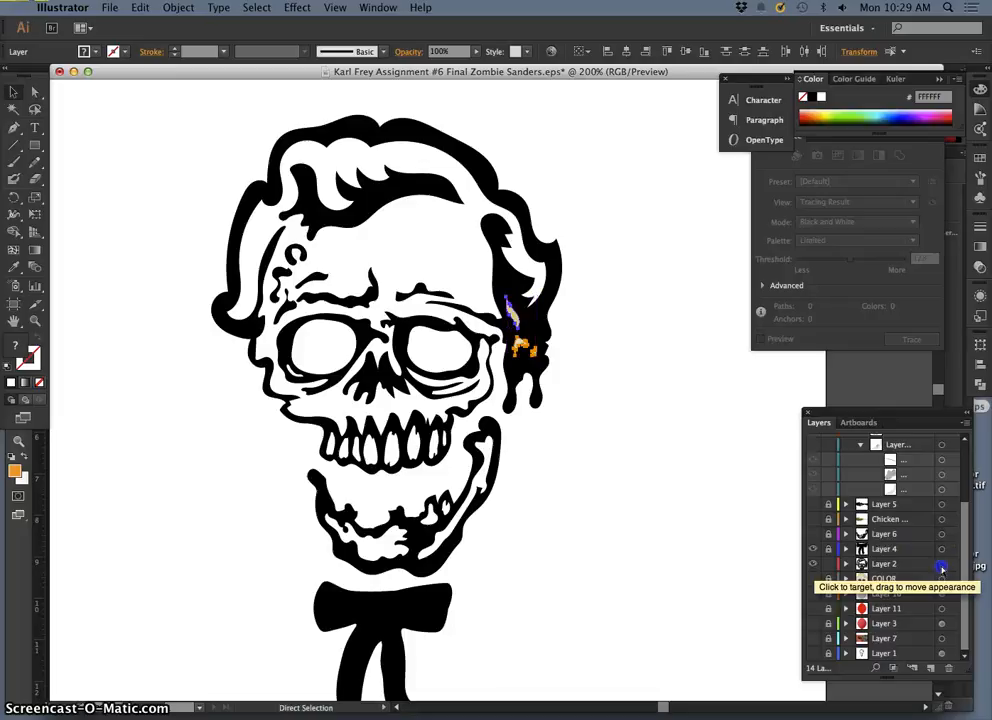
left_click(941, 567)
key("v")
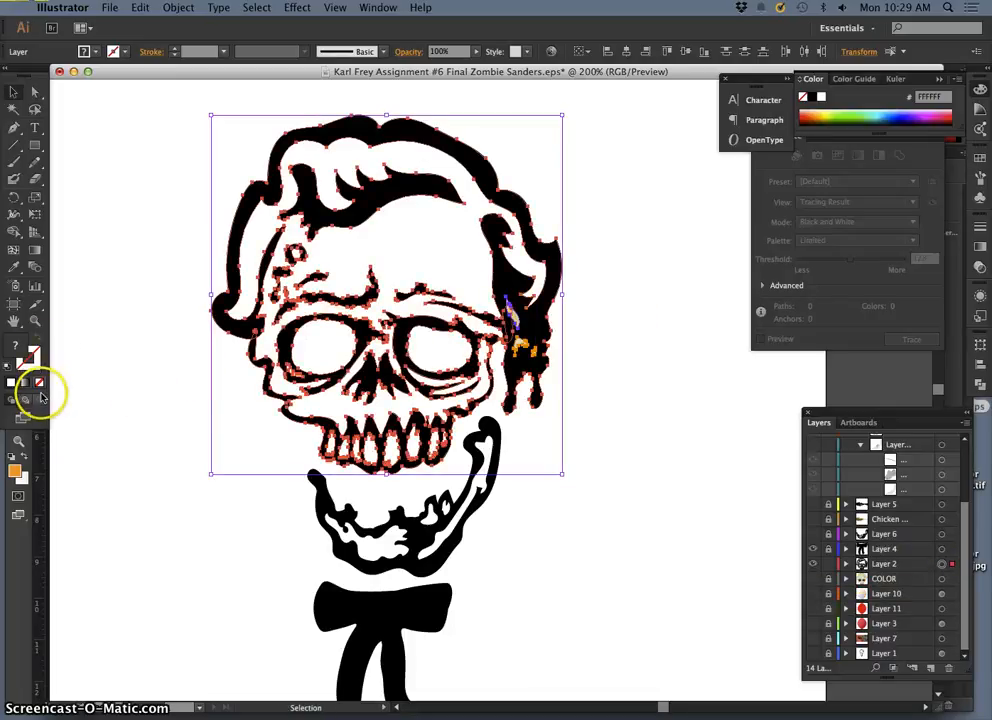
Step: Try combining the selected Layer 15 and Layer 2 artwork with the Pathfinder Exclude operation
left_click(378, 8)
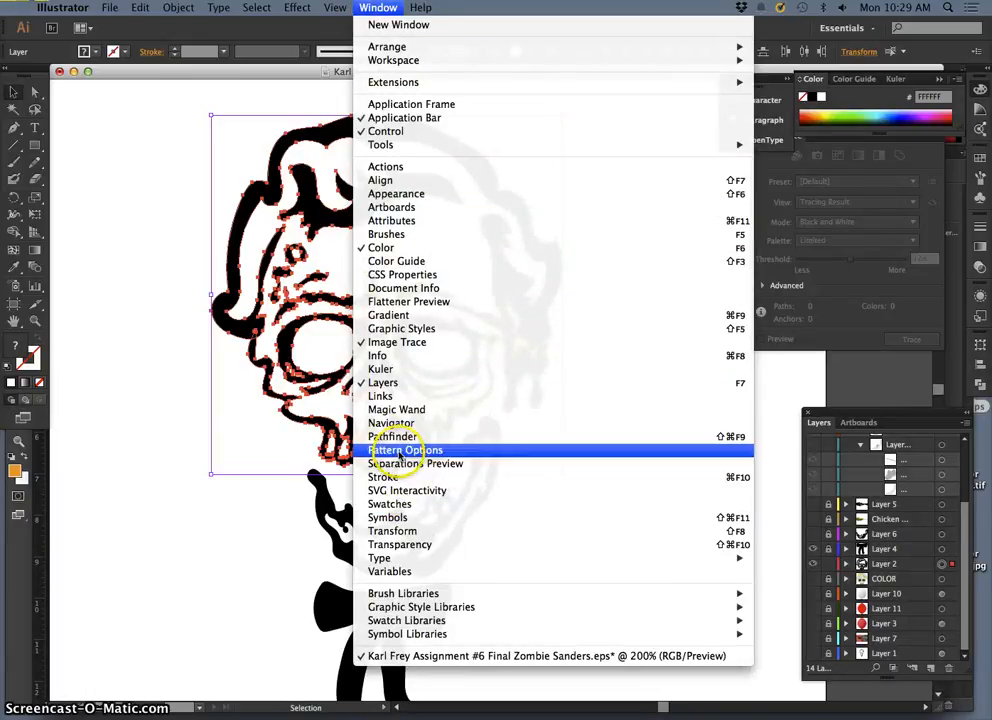
left_click(392, 436)
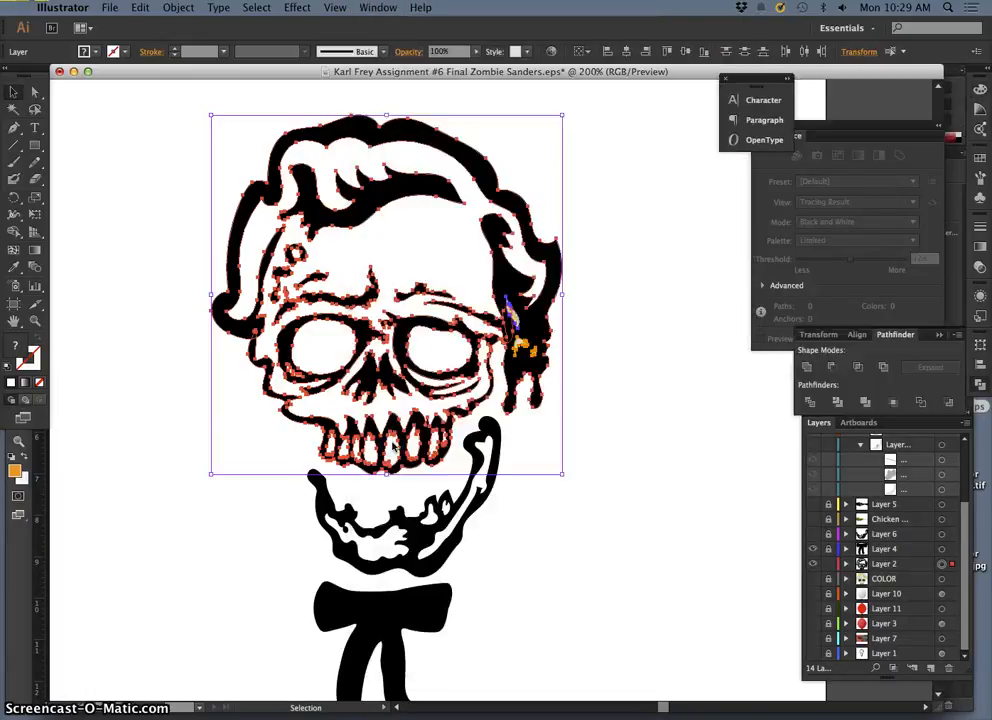
left_click(884, 368)
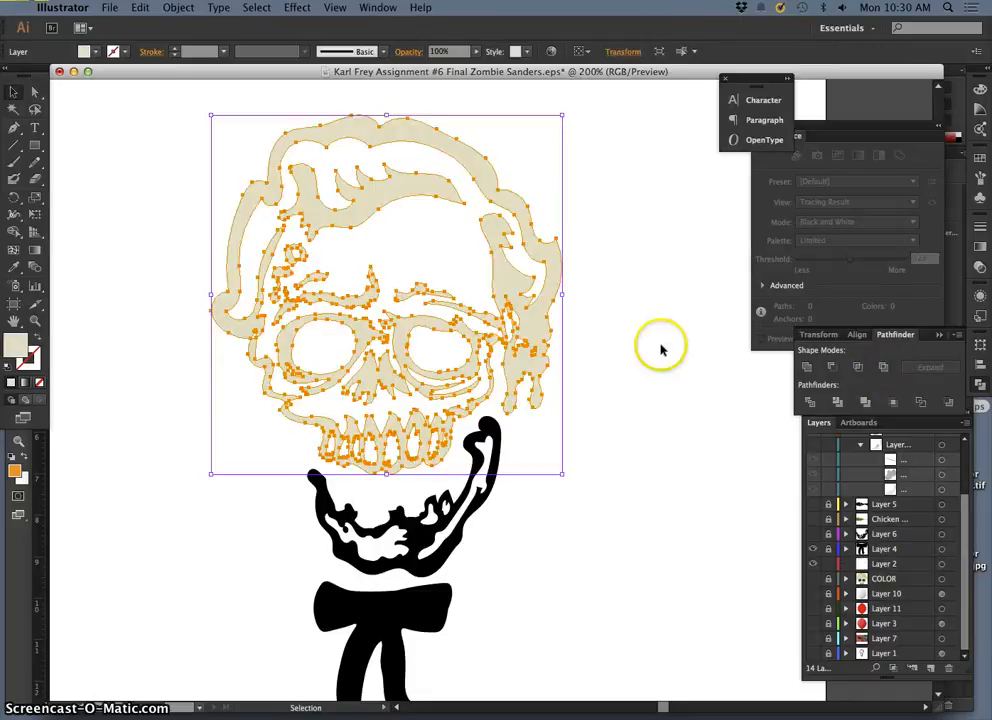
Step: Give the combined skull artwork a black fill with no stroke and deselect it
left_click(10, 370)
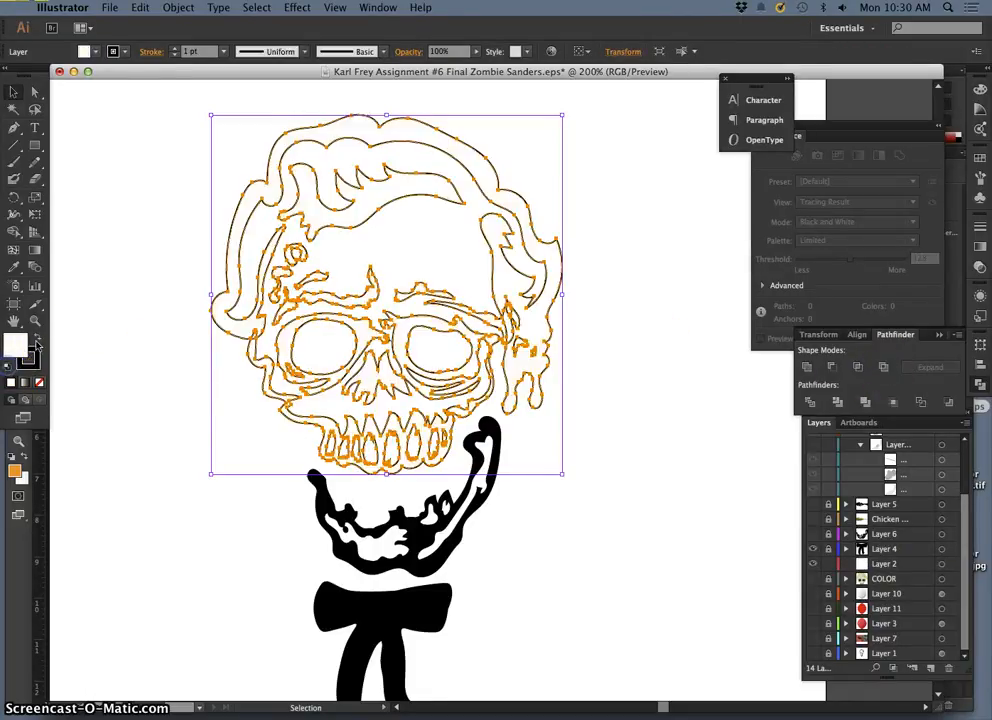
left_click(33, 342)
left_click(31, 362)
left_click(39, 382)
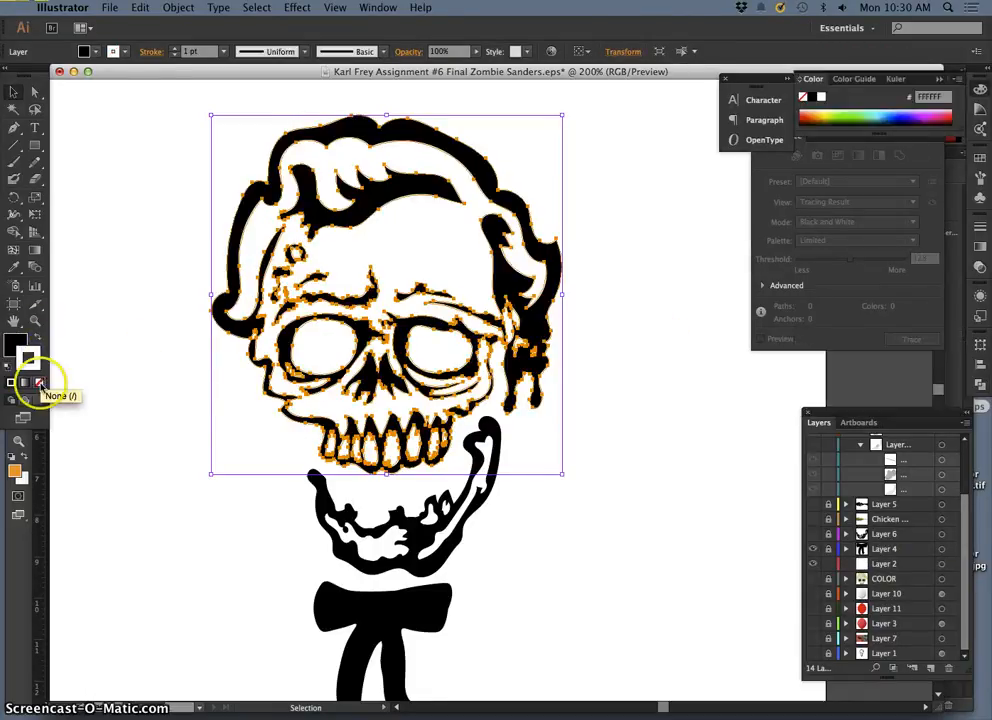
left_click(127, 375)
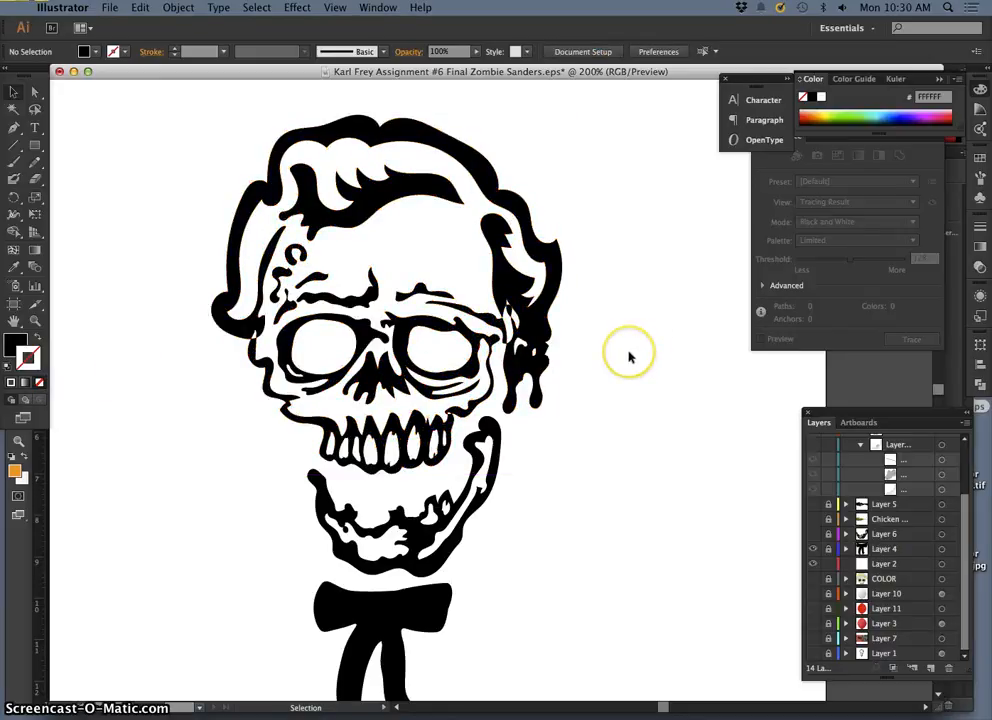
Step: Undo the recolouring and the Exclude operation, then deselect the artwork
key("super+z")
key("super+z")
key("super+z")
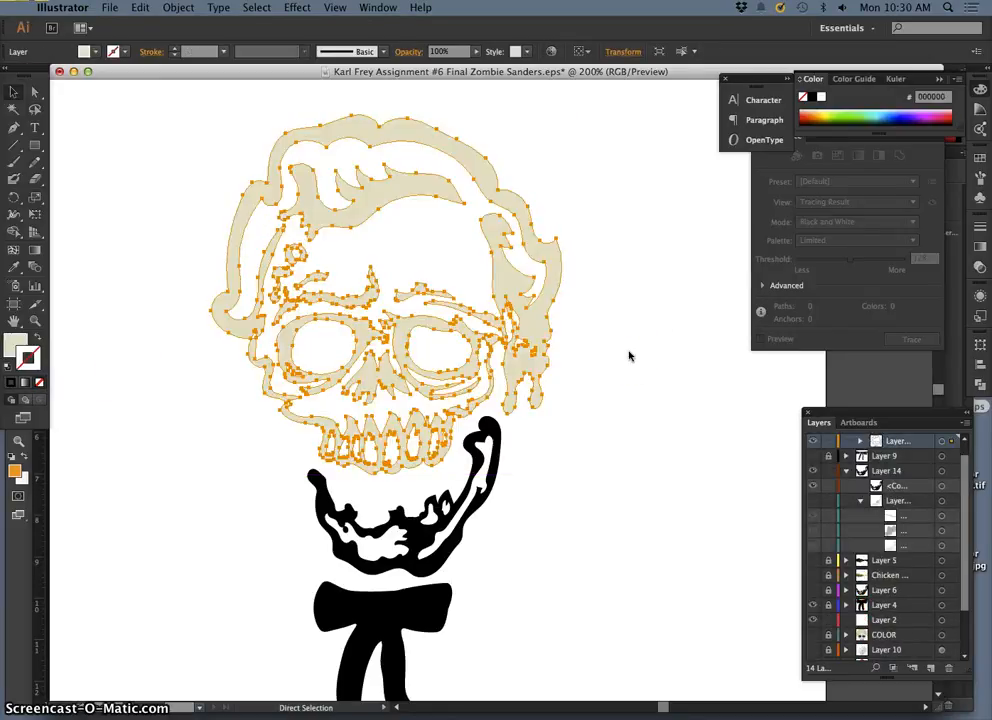
key("super+z")
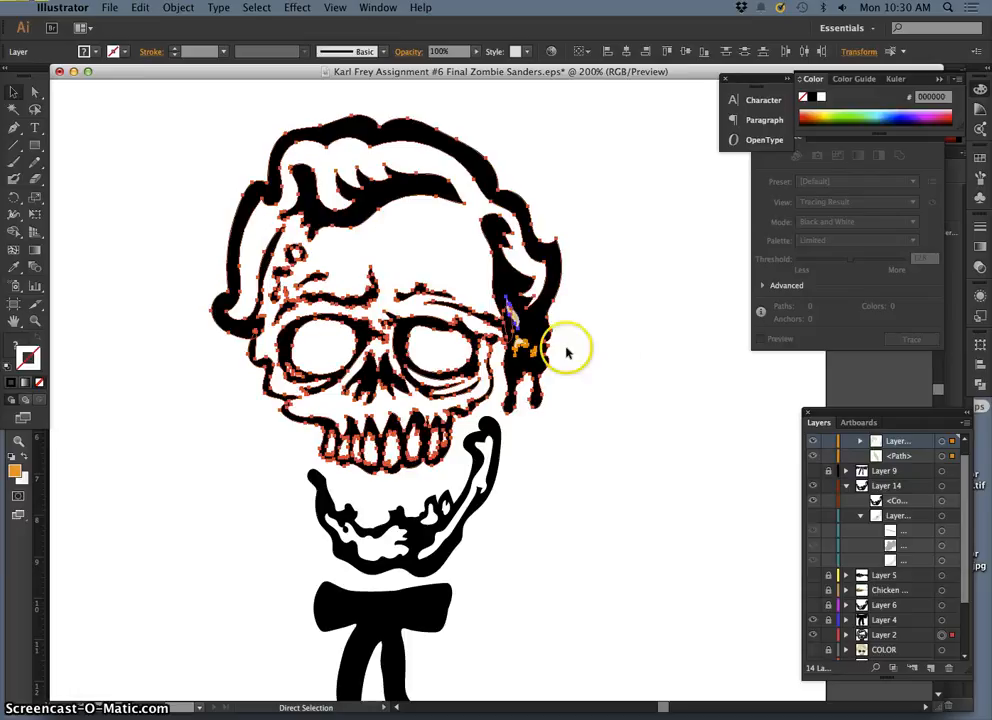
key("v")
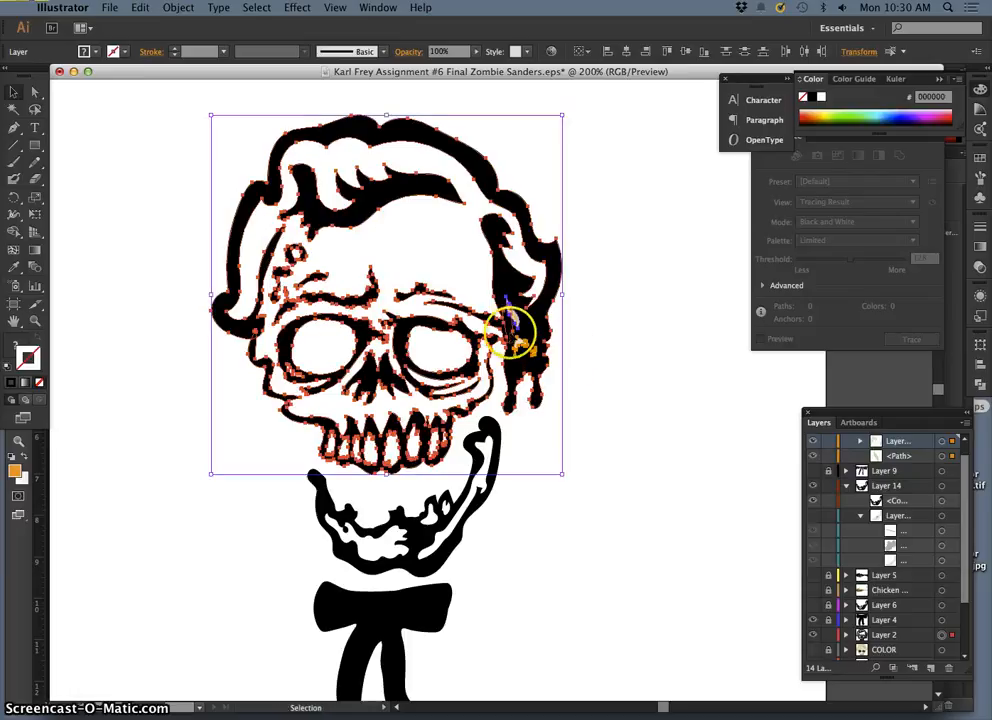
left_click(600, 350)
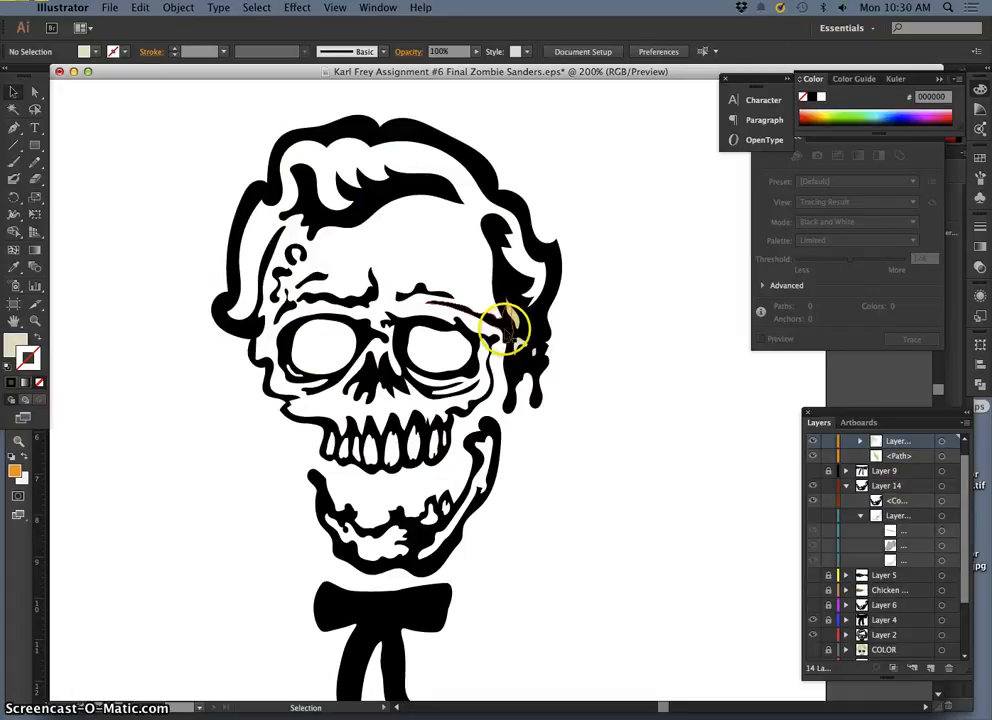
Step: Select the brow-line path beside the ear and the black hair outline, and merge them with Pathfinder Unite
left_click(505, 328)
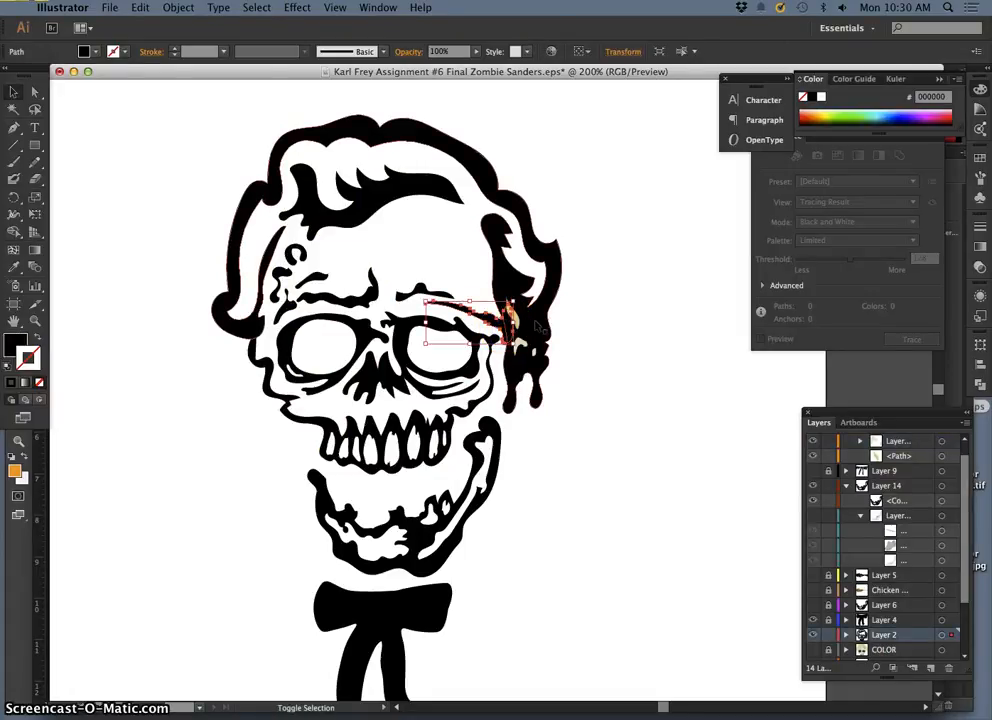
left_click(534, 326)
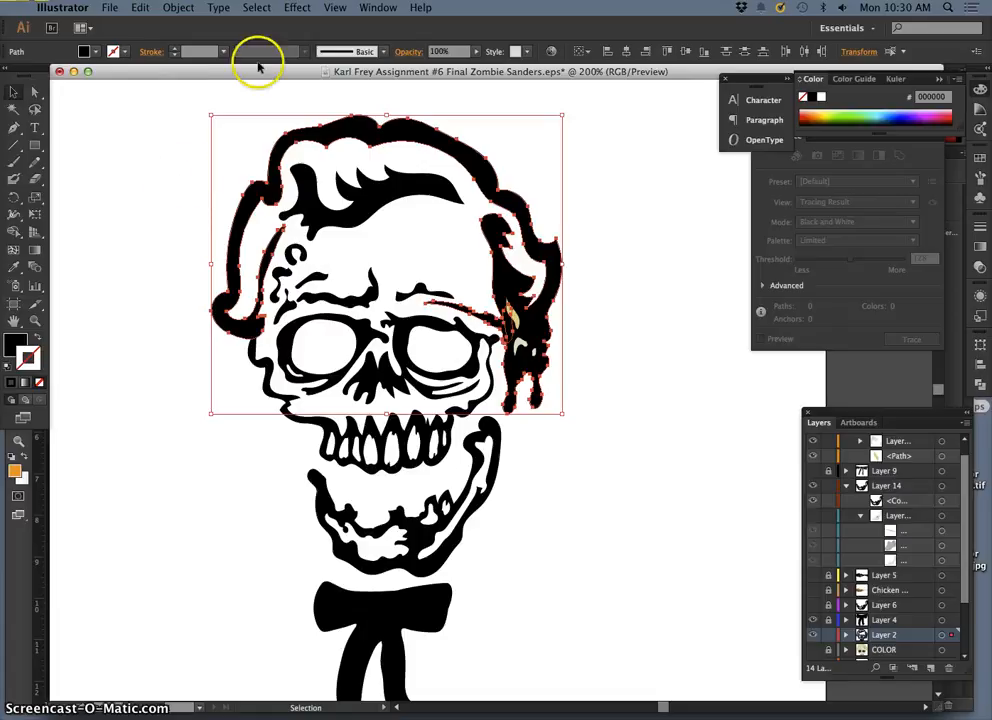
left_click(380, 8)
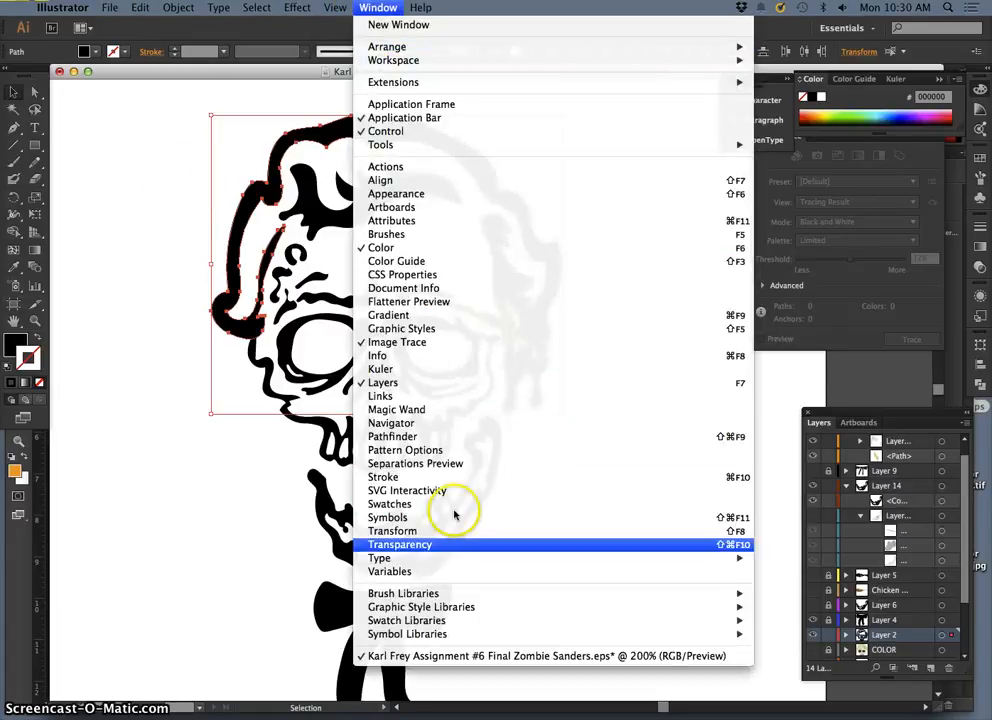
left_click(426, 438)
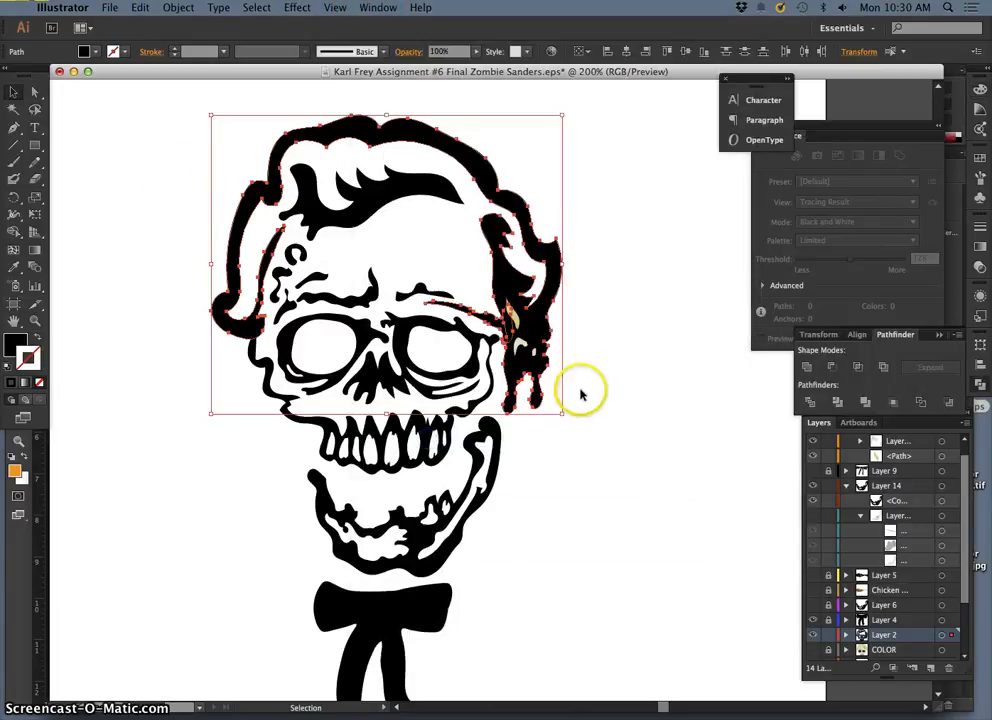
left_click(808, 368)
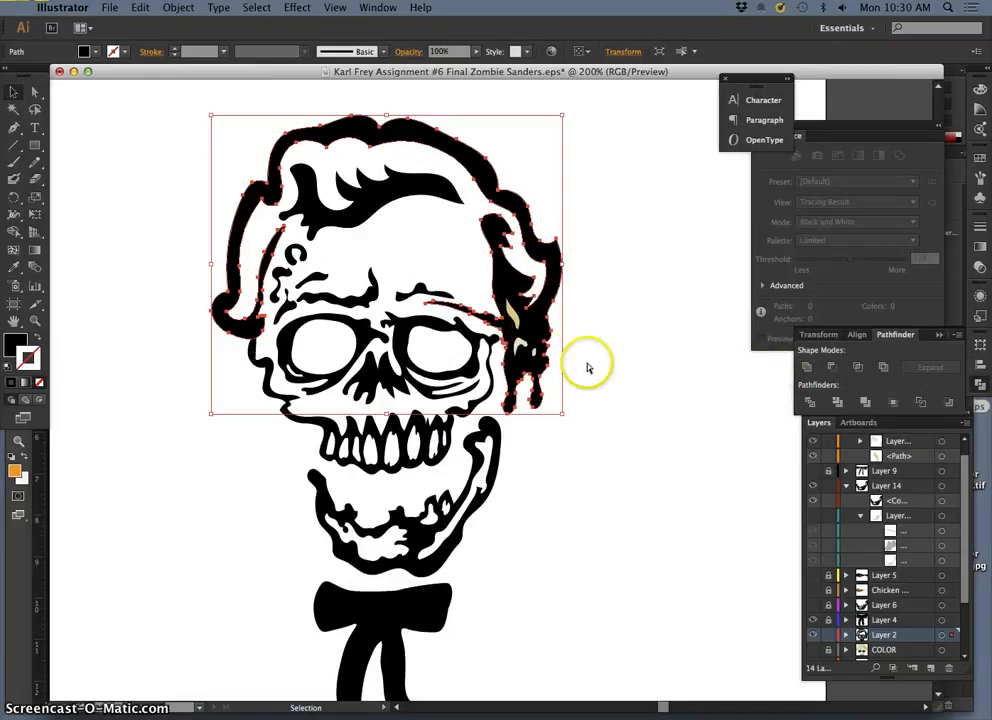
Step: Try combining the Layer 15 ear details with the Layer 2 skull artwork using the Pathfinder Exclude operation
key("a")
left_click_drag(514, 310, 522, 344)
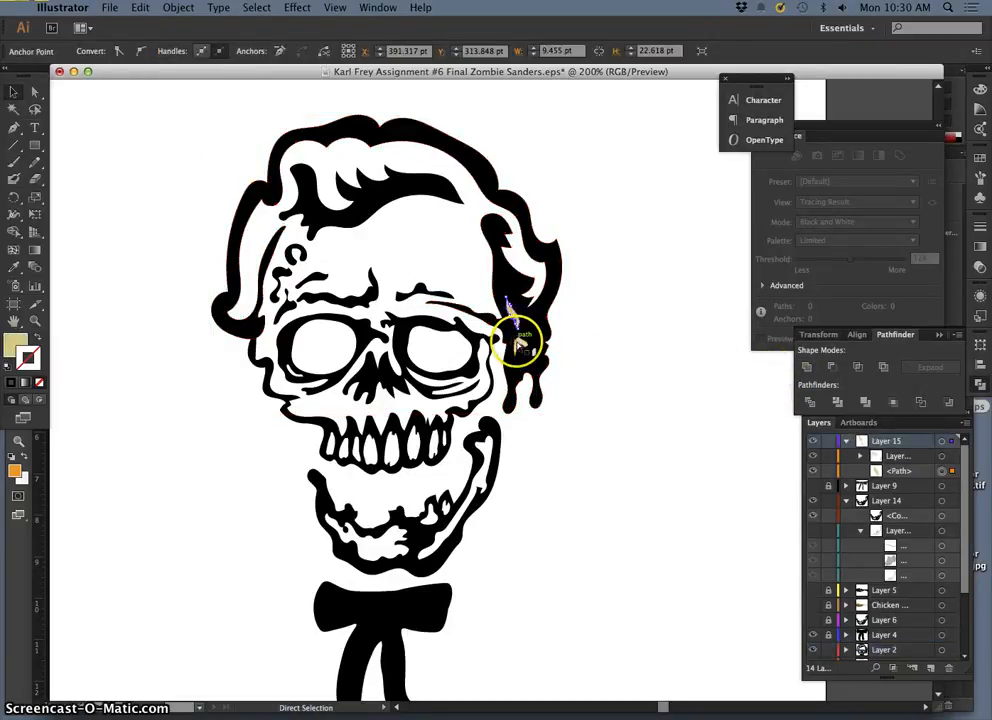
left_click(521, 343, "super")
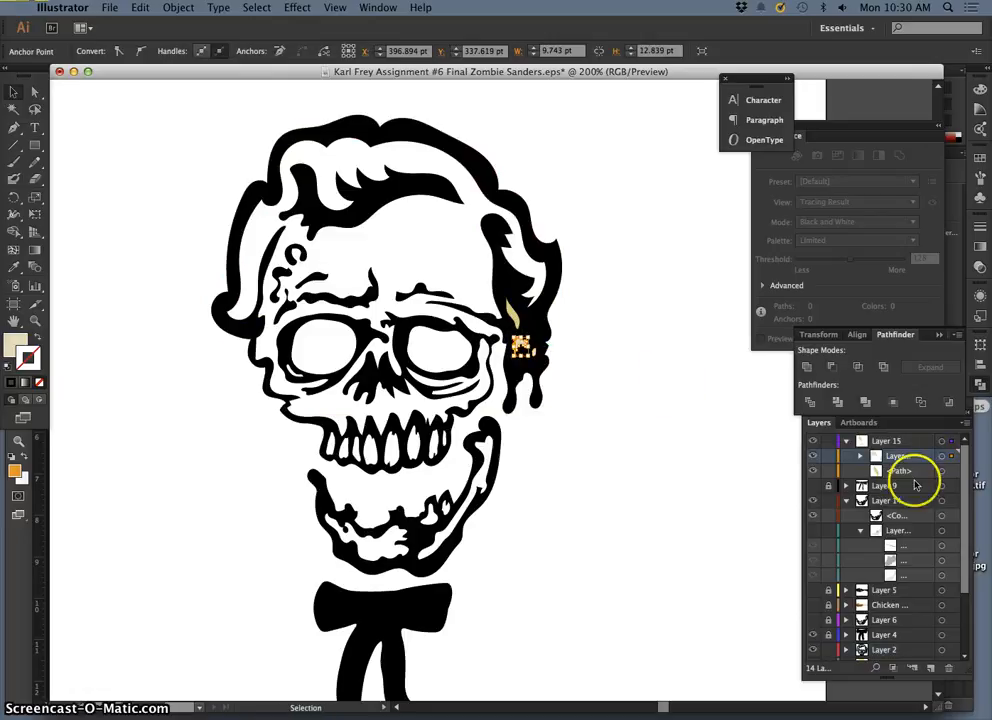
left_click(941, 442)
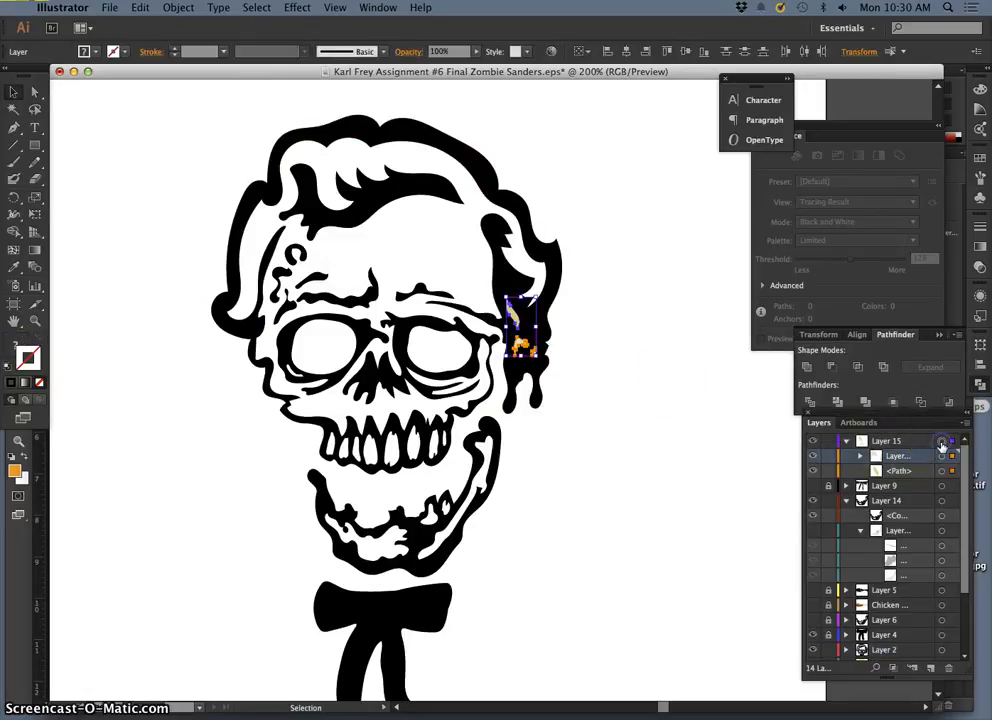
left_click(942, 650)
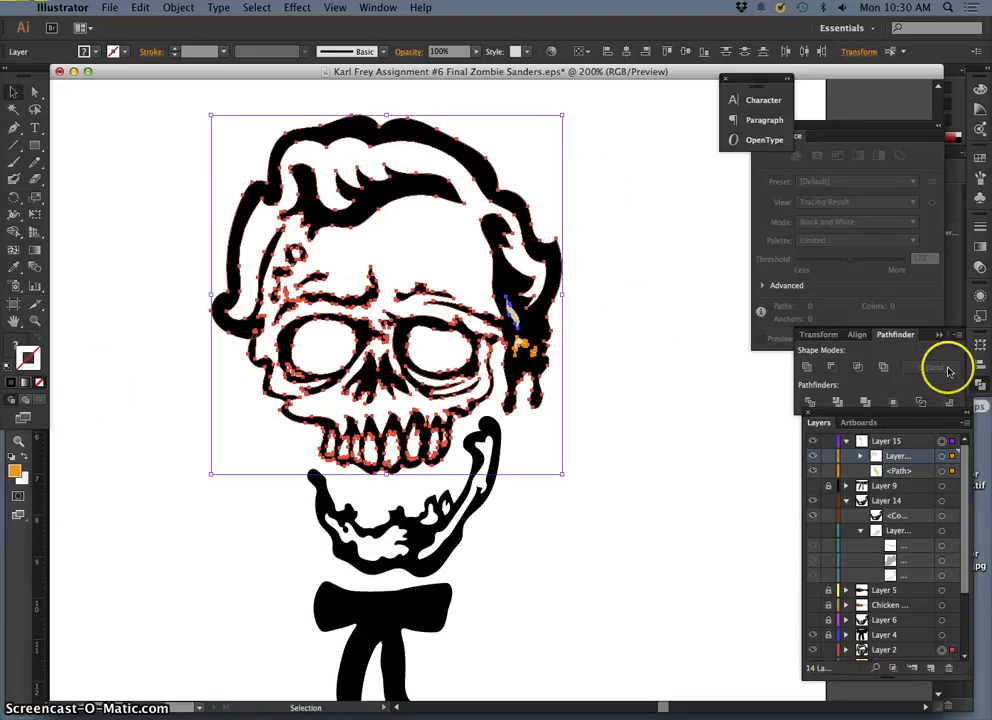
left_click(884, 369)
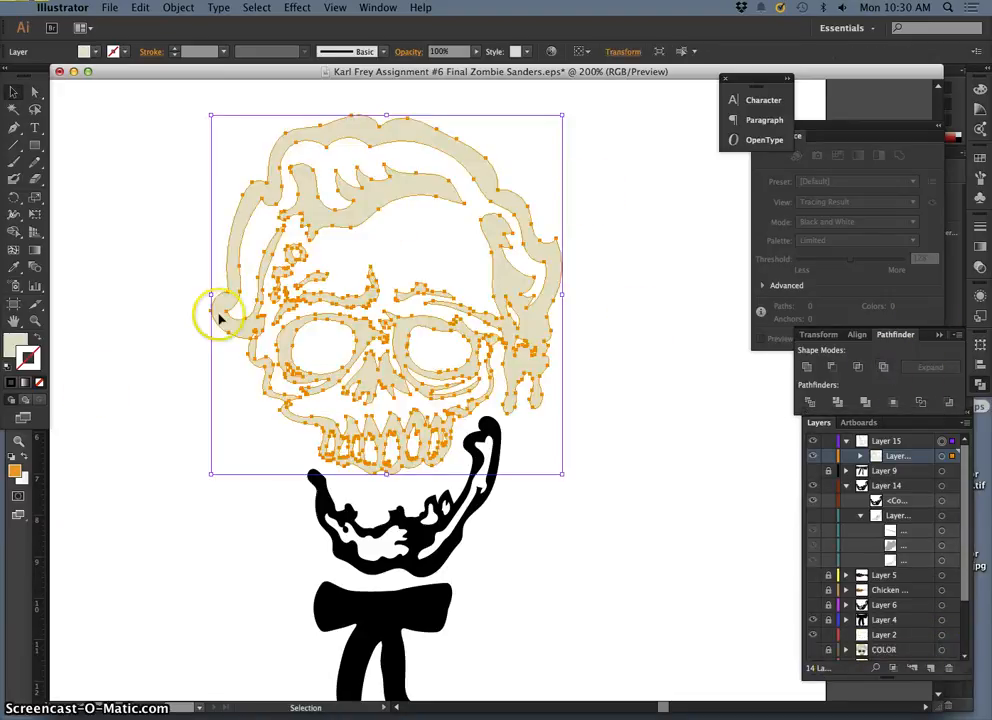
Step: Give the combined skull artwork a black fill with no stroke and deselect it
left_click(9, 366)
left_click(36, 338)
left_click(39, 382)
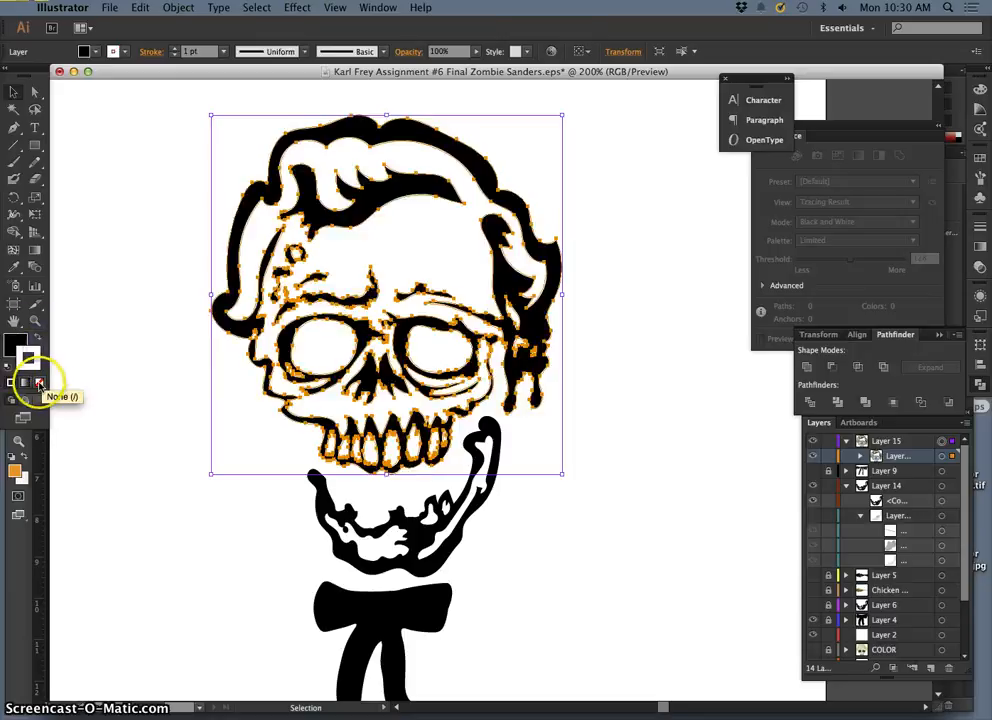
left_click(615, 376)
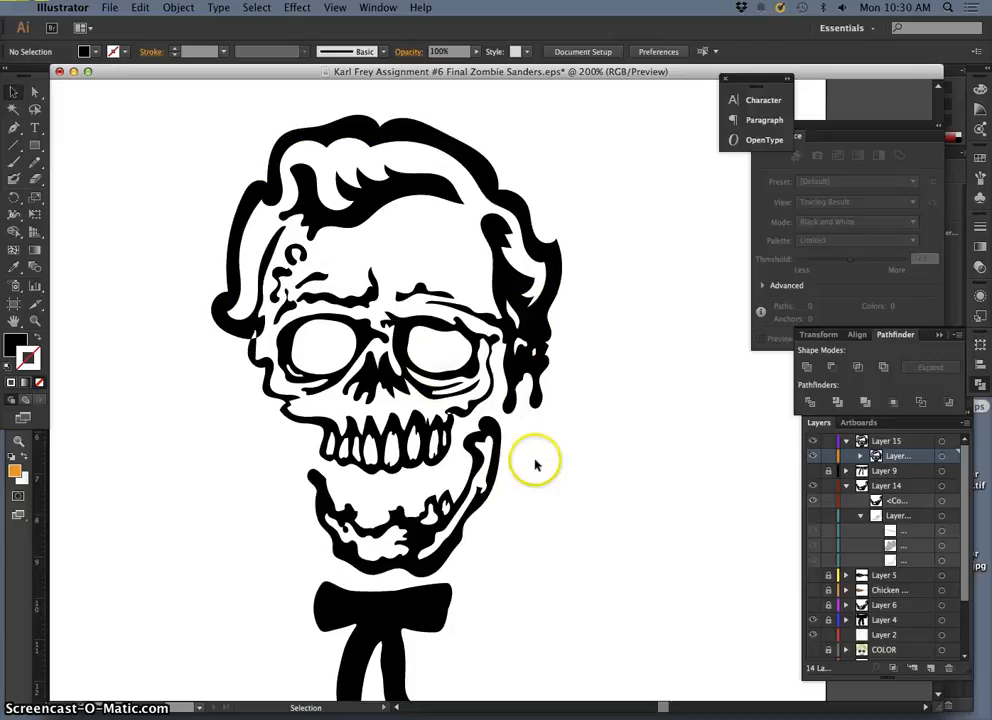
Step: Inspect the combined skull up close, and undo its recolouring and the Exclude operation
key("super+minus")
key("super+minus")
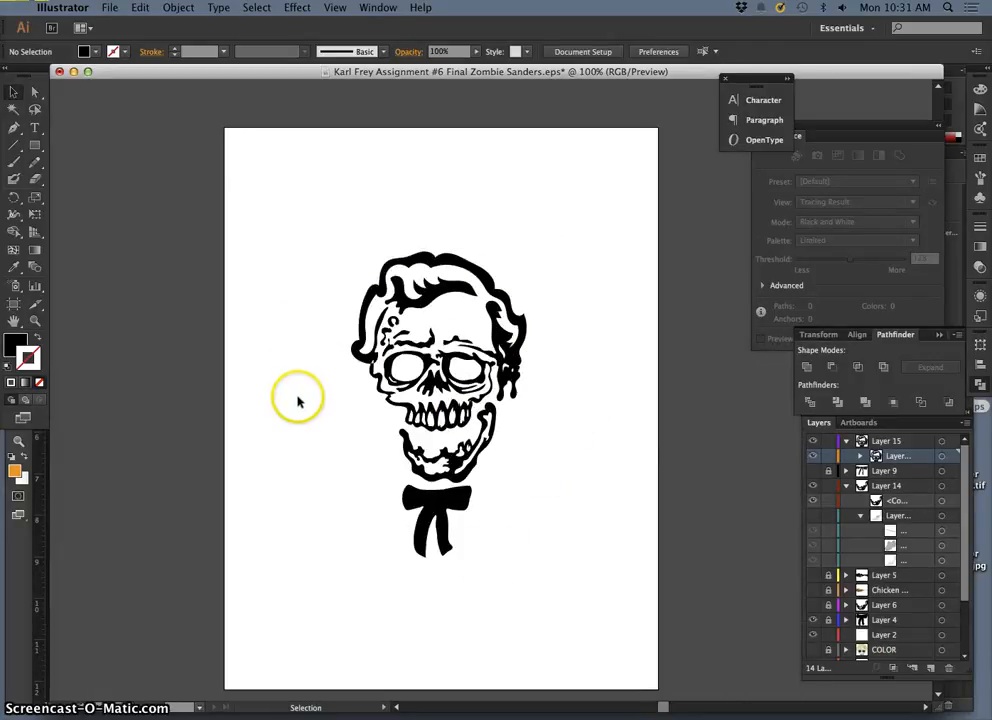
key("super+plus")
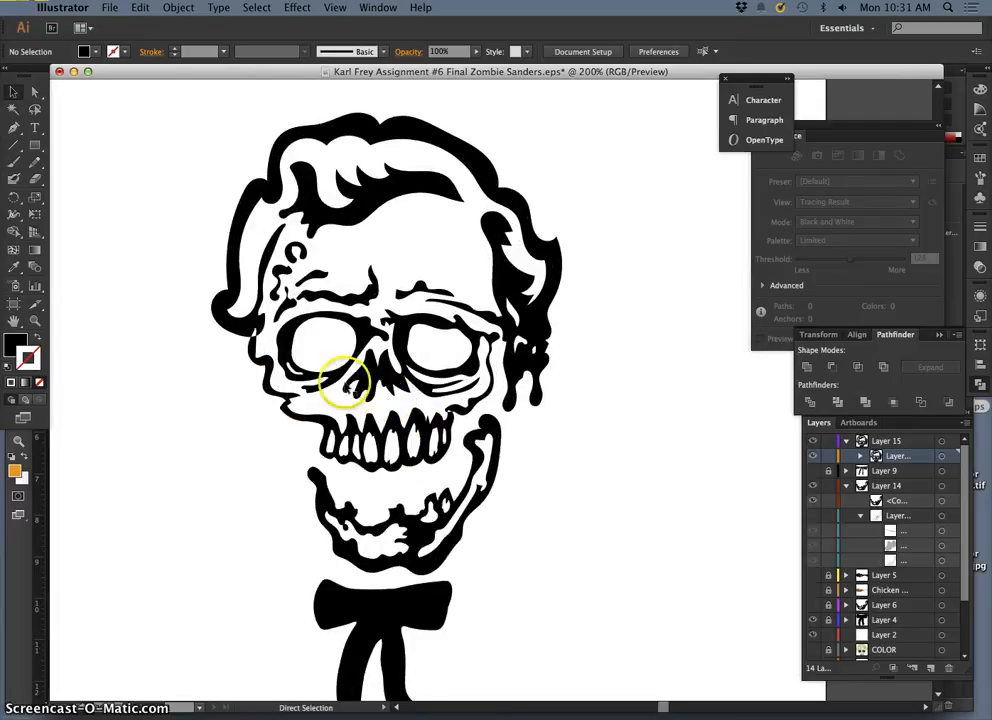
key("super+plus")
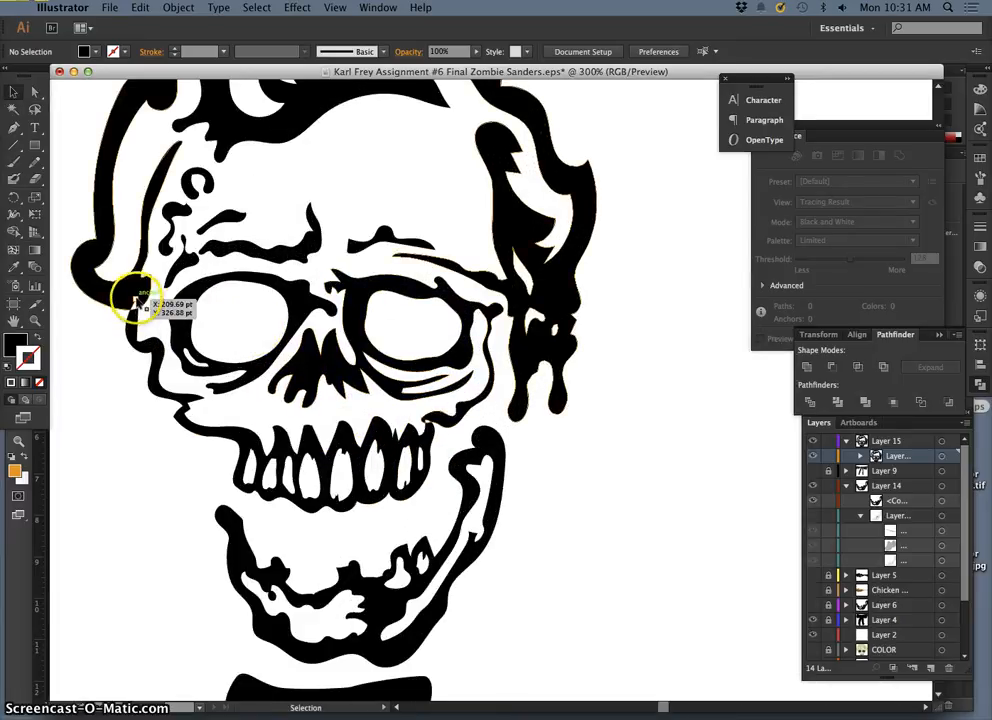
key("super+z")
key("super+z")
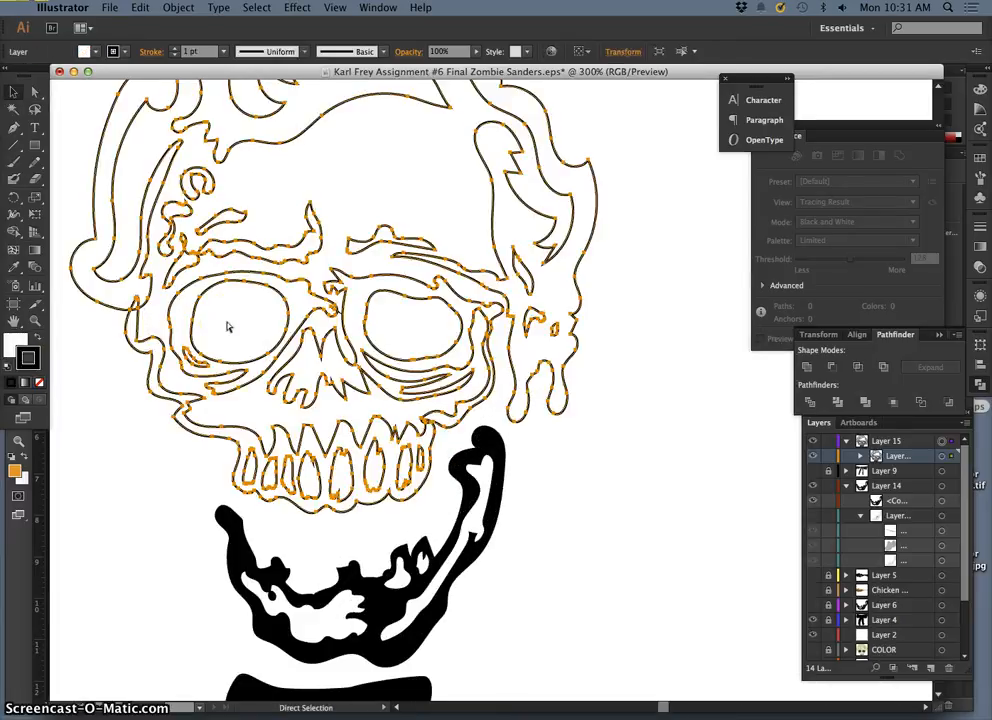
key("super+z")
key("super+z")
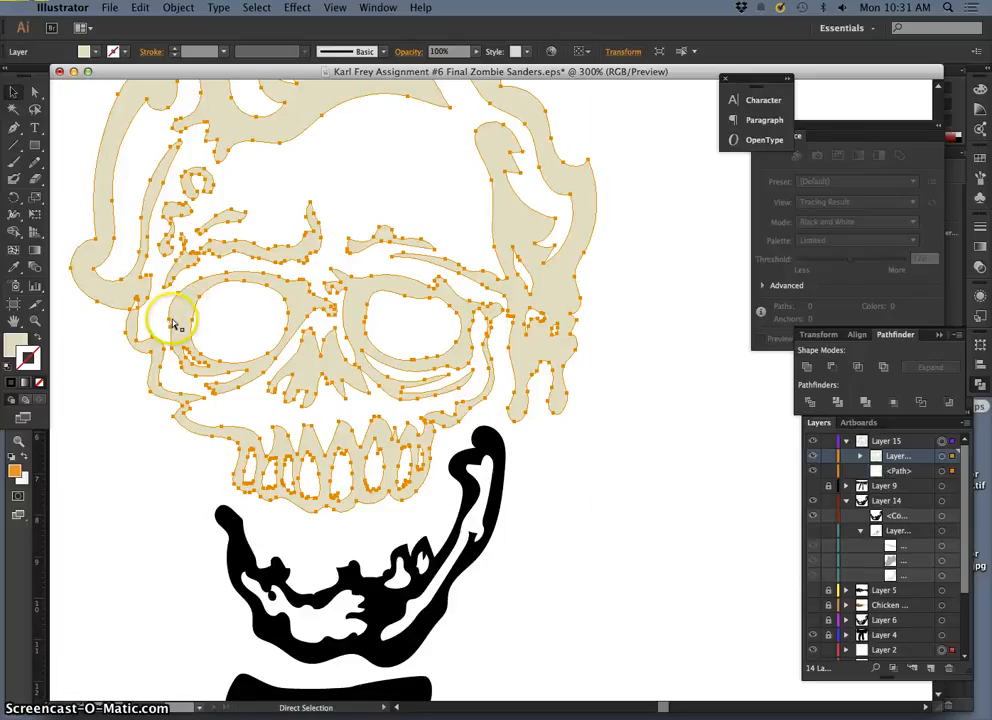
key("super+z")
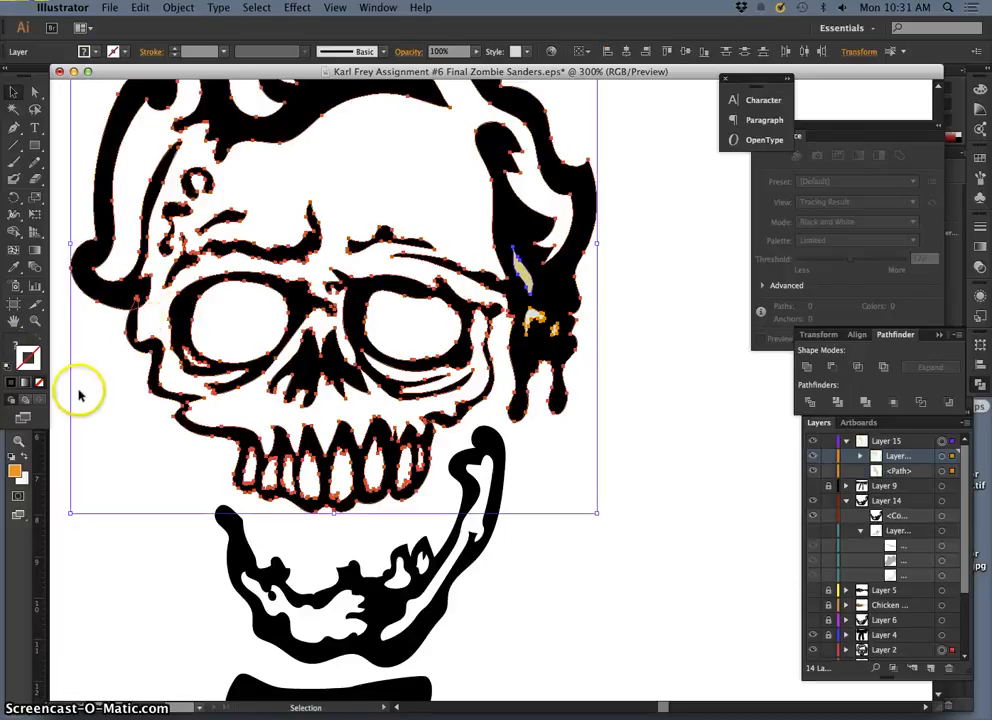
Step: Select all the Layer 2 skull and hair artwork, merge it with Pathfinder Unite, and deselect it
left_click(131, 330)
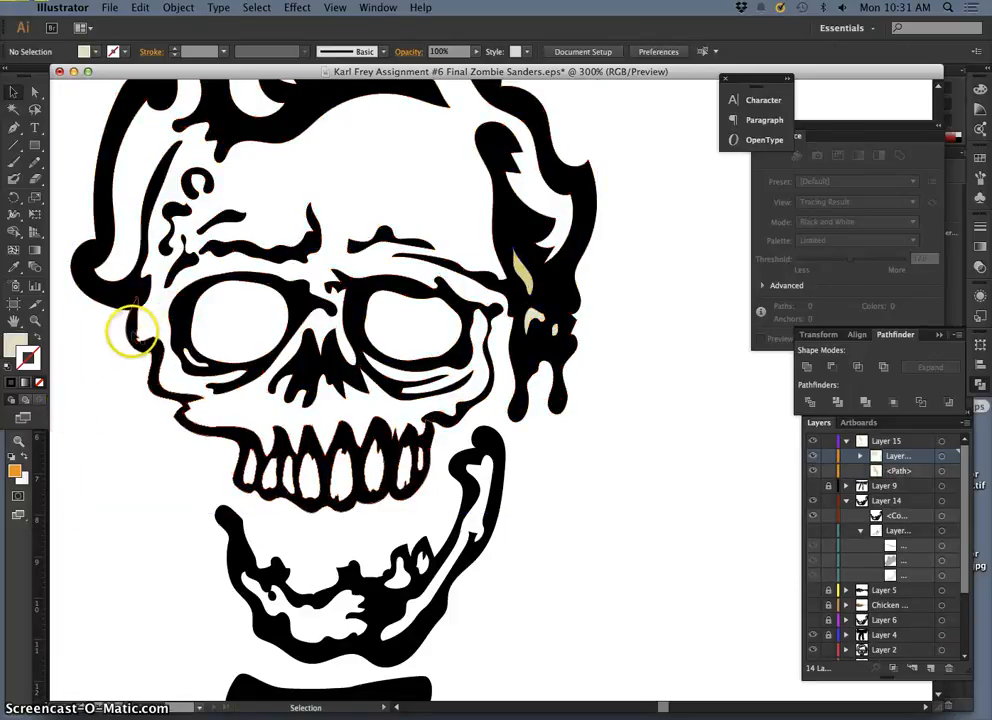
left_click(126, 305)
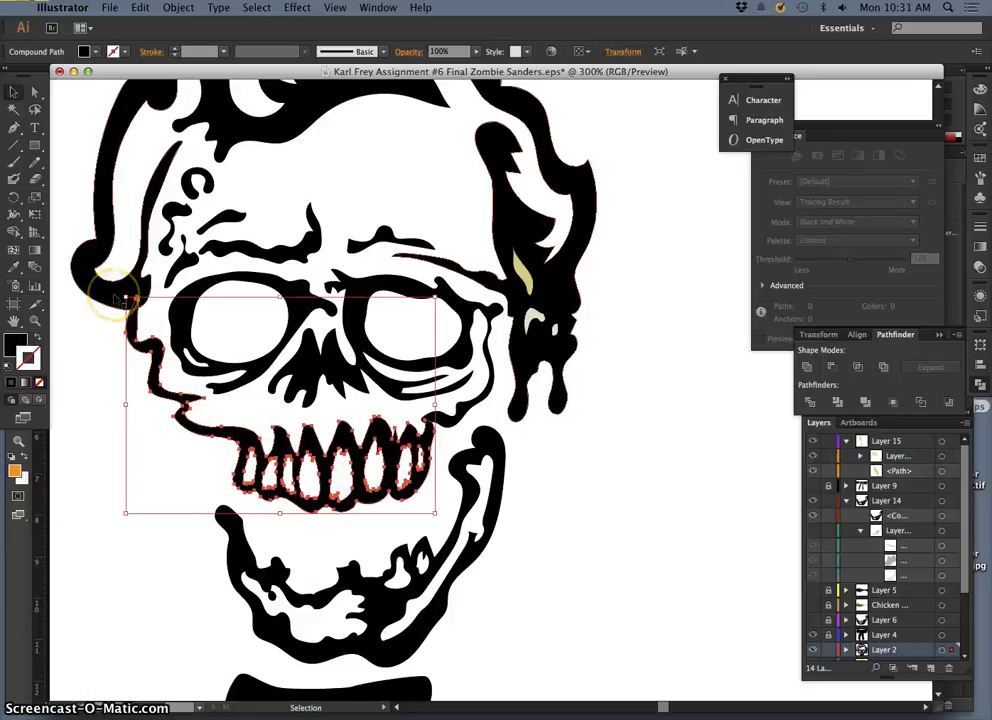
key("super+z")
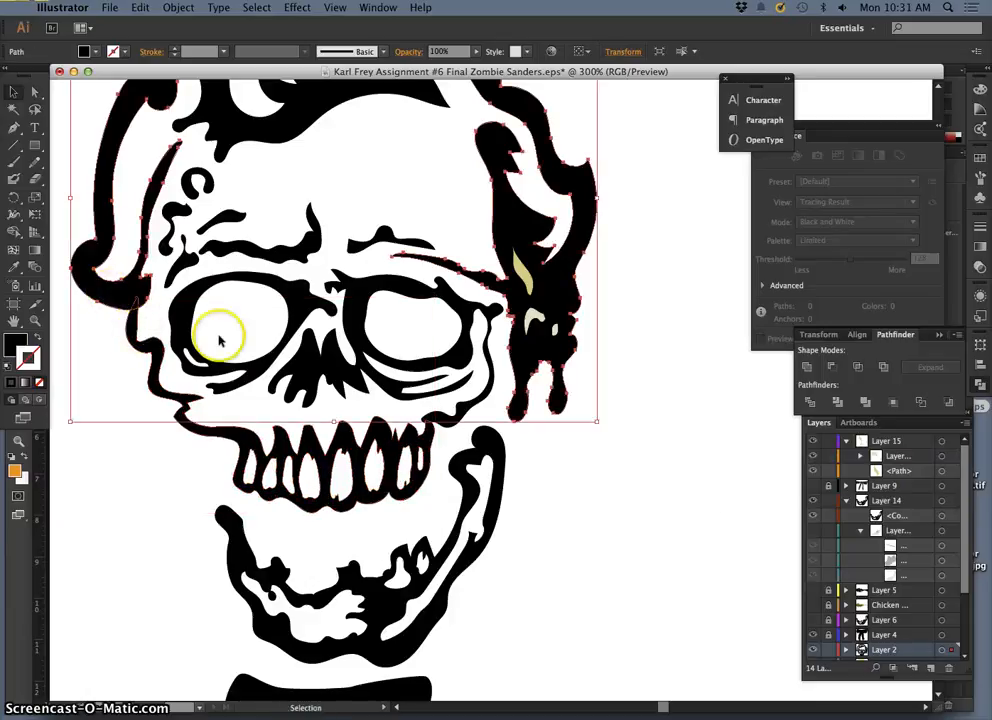
scroll(941, 617, "down", 3)
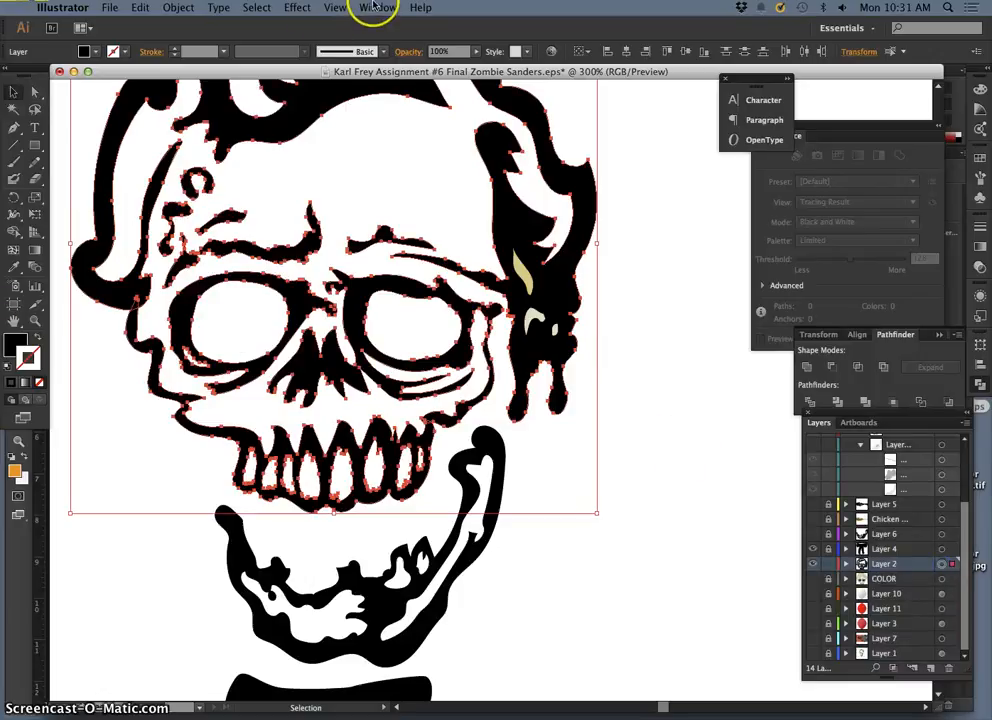
left_click(372, 7)
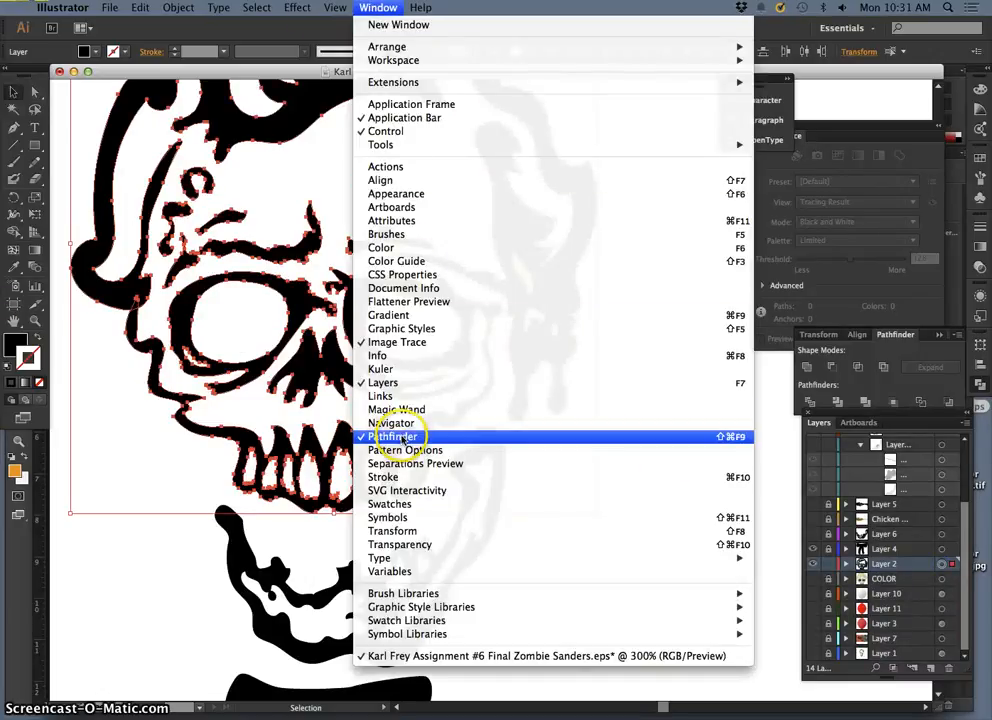
left_click(806, 368)
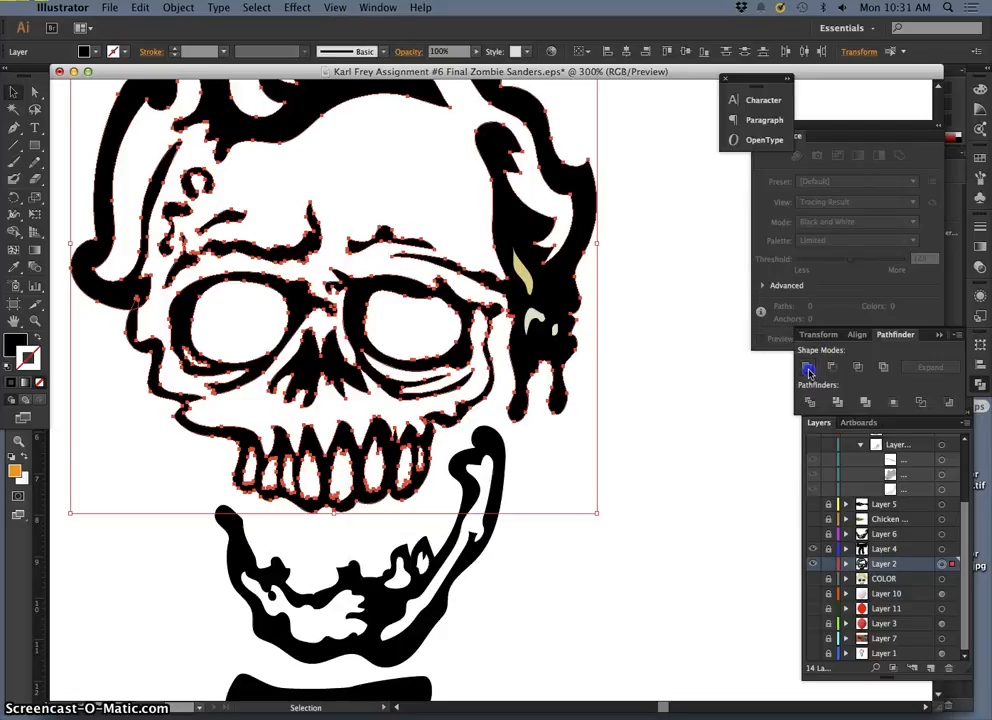
left_click(531, 321)
left_click(595, 358)
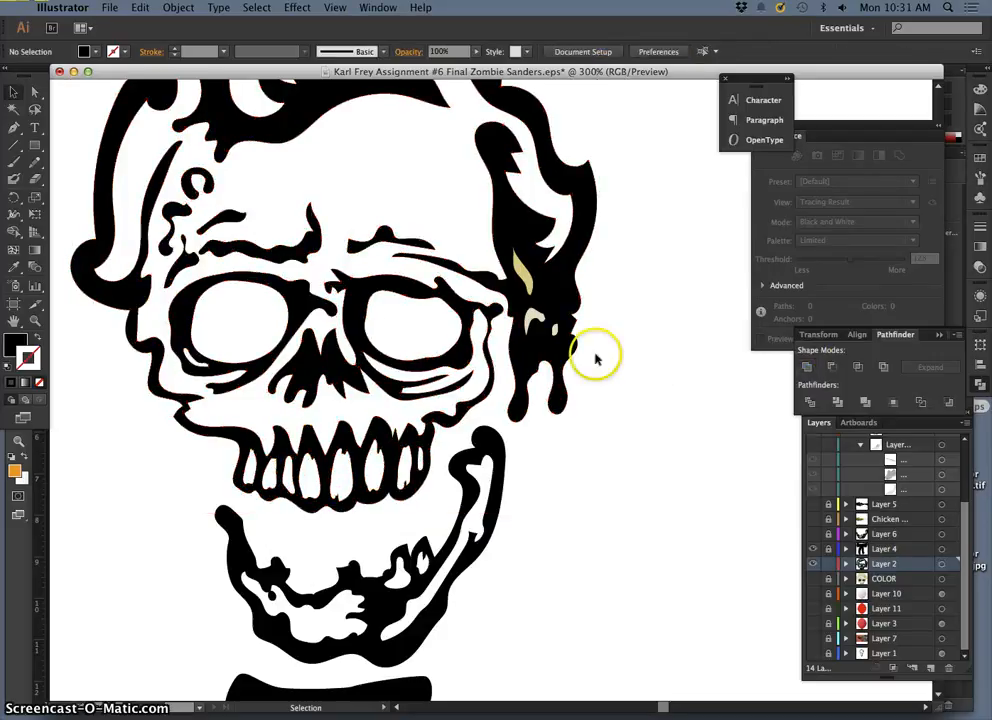
Step: Select the united Layer 2 artwork together with the Layer 15 ear details and combine them with Pathfinder Exclude
scroll(458, 343, "up", 4)
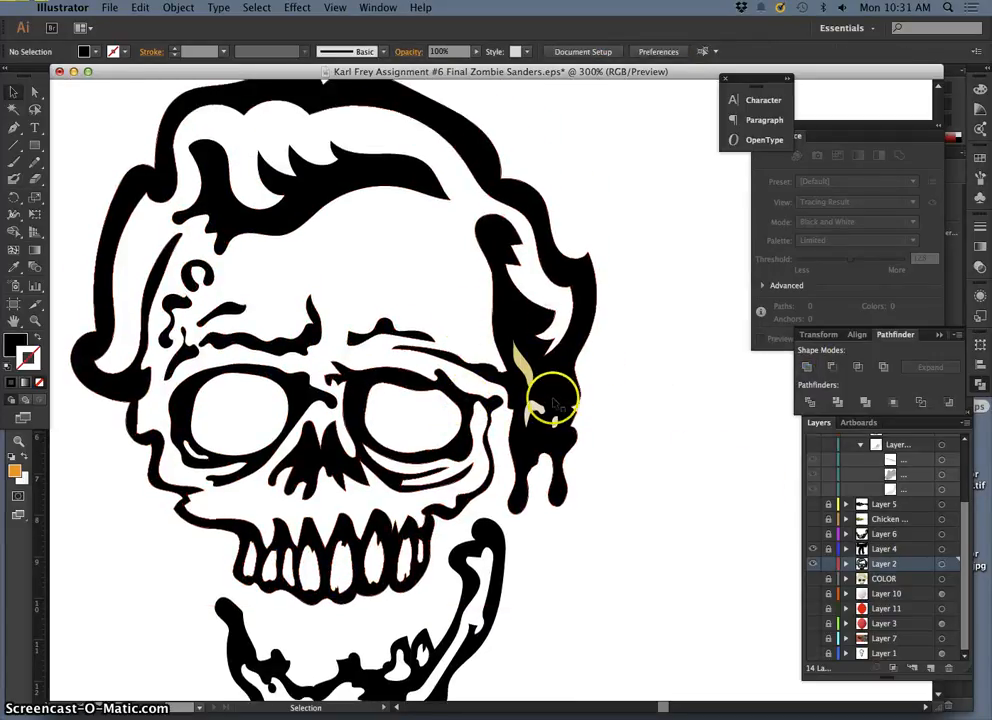
left_click(941, 564)
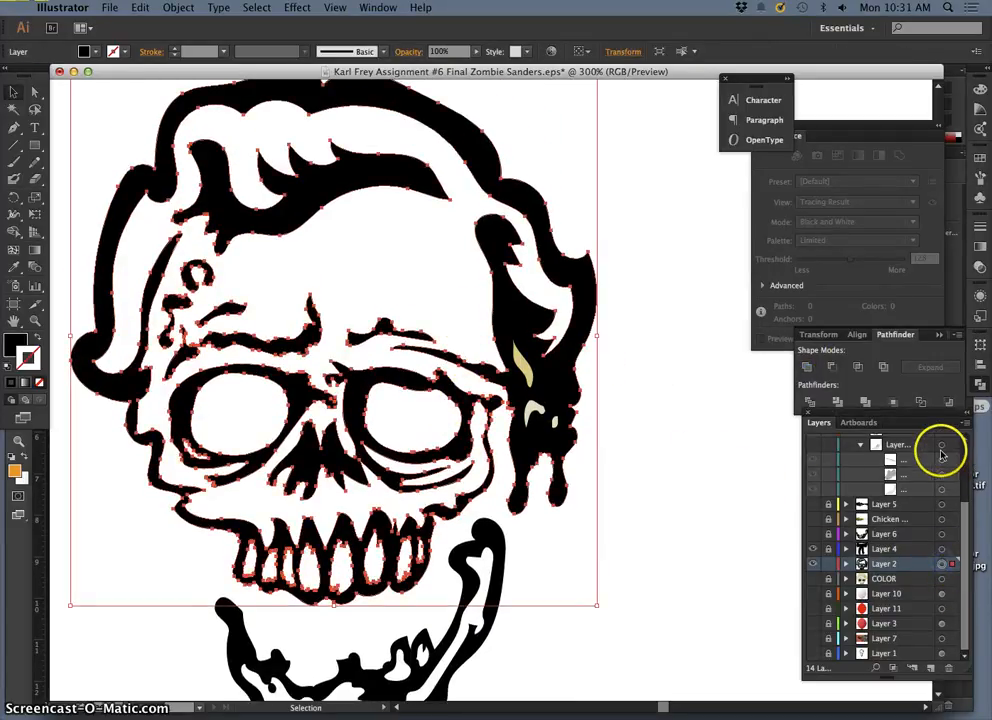
scroll(941, 455, "up", 1)
scroll(947, 467, "up", 2)
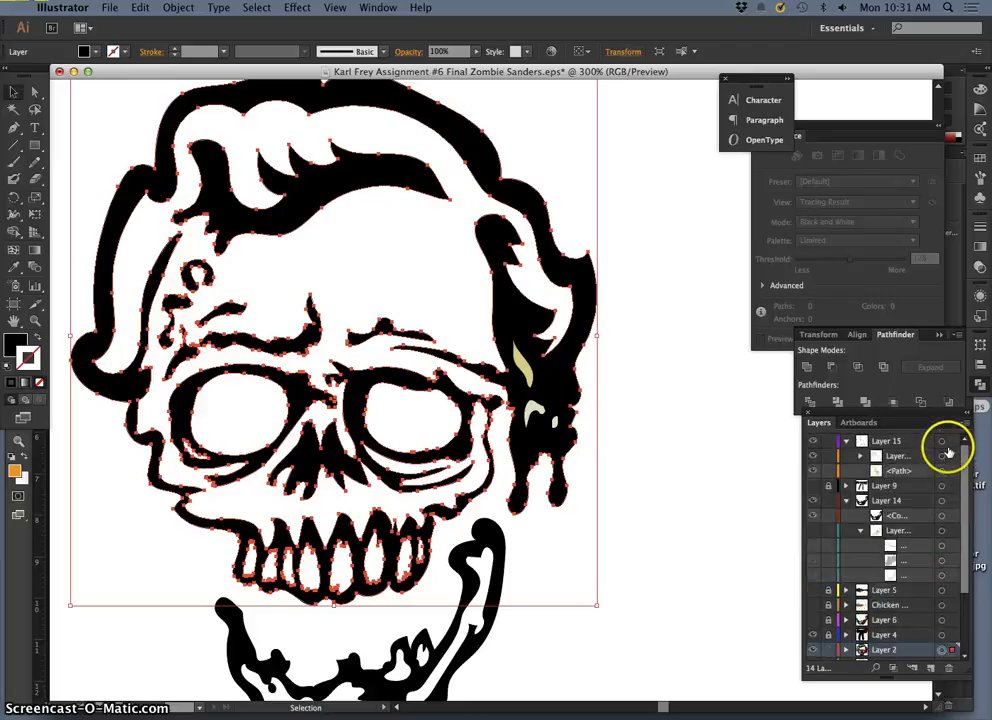
left_click(943, 443, "shift")
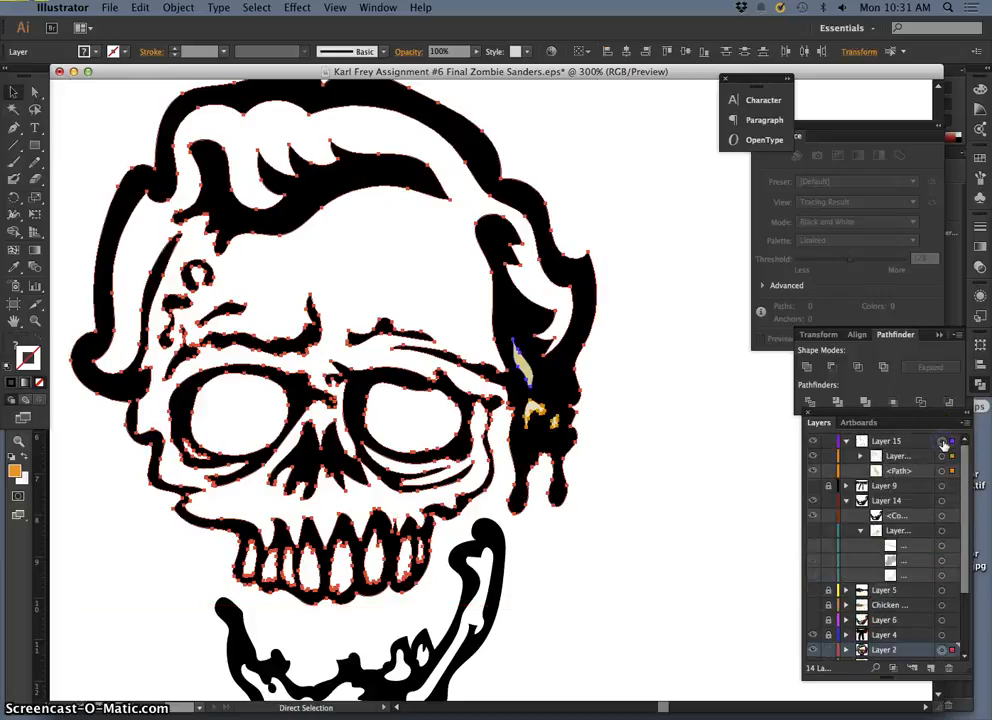
left_click(884, 368)
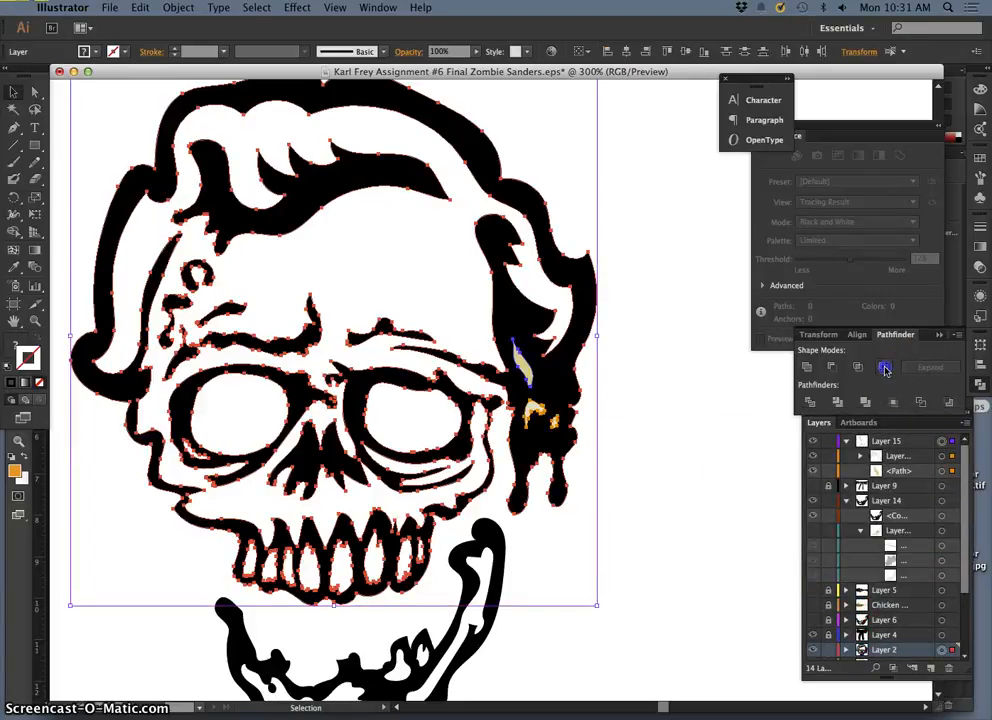
Step: Set the excluded skull artwork to a black fill with no stroke and deselect it
left_click(12, 370)
left_click(36, 339)
left_click(38, 382)
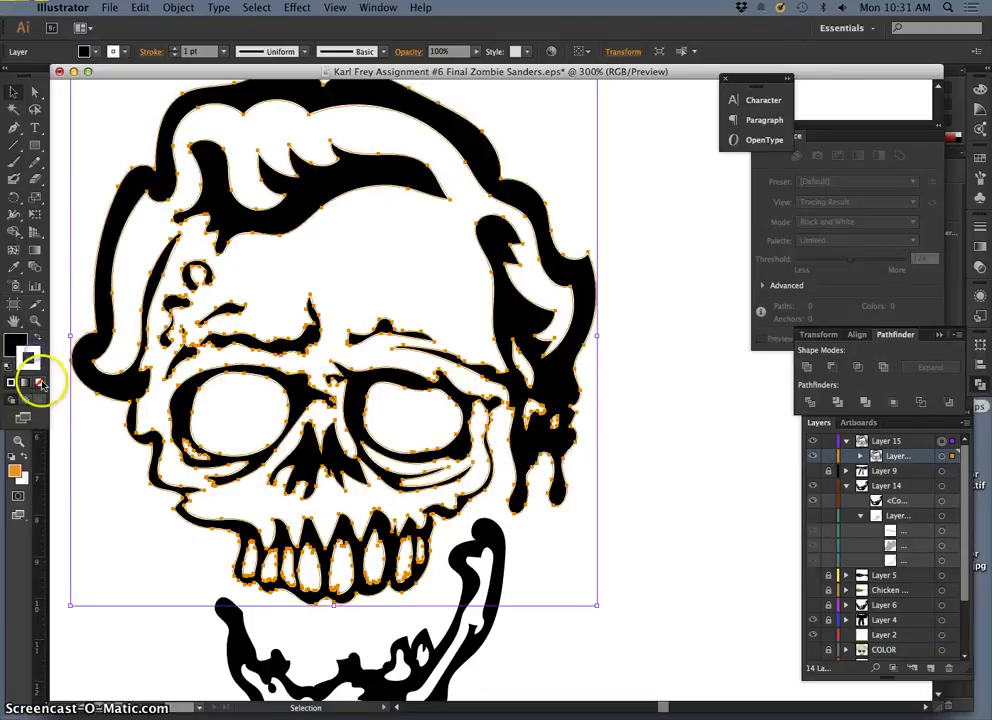
left_click(777, 449)
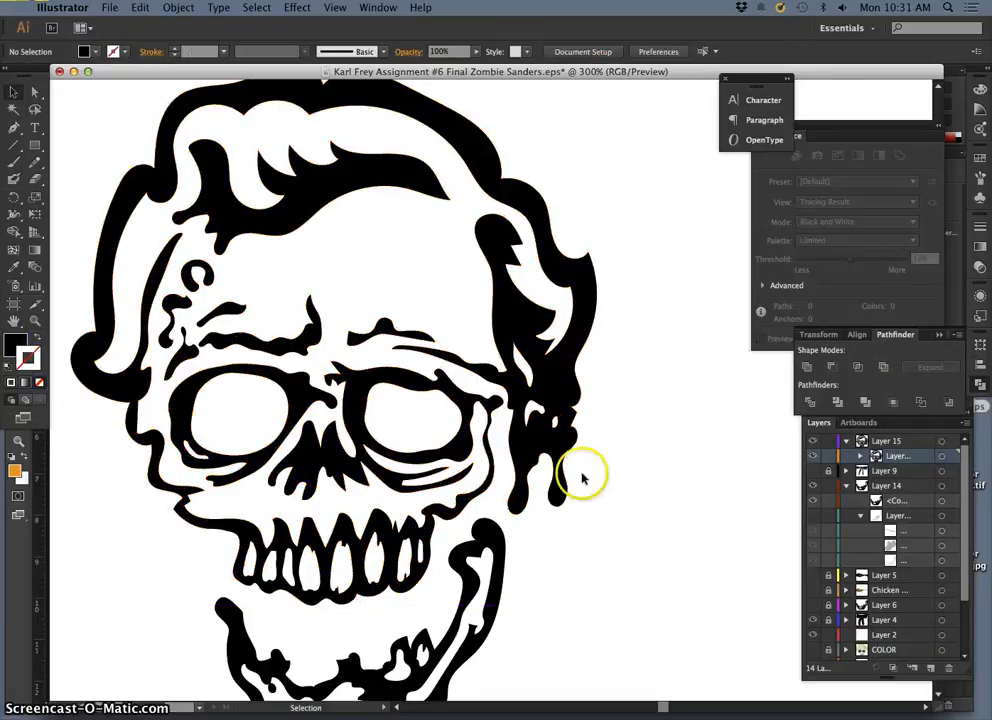
Step: Save the artwork under a new name on the Desktop in Illustrator EPS format, replacing "Final" with "BW" in the file name
key("super+minus")
key("super+minus")
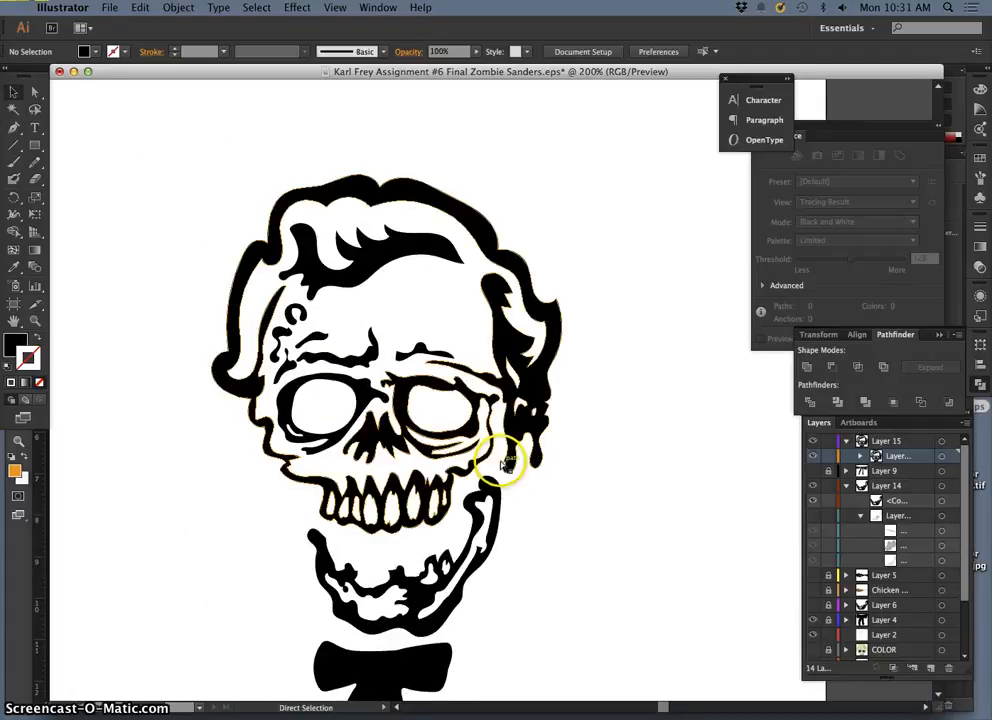
scroll(628, 547, "down", 3)
scroll(628, 547, "down", 1)
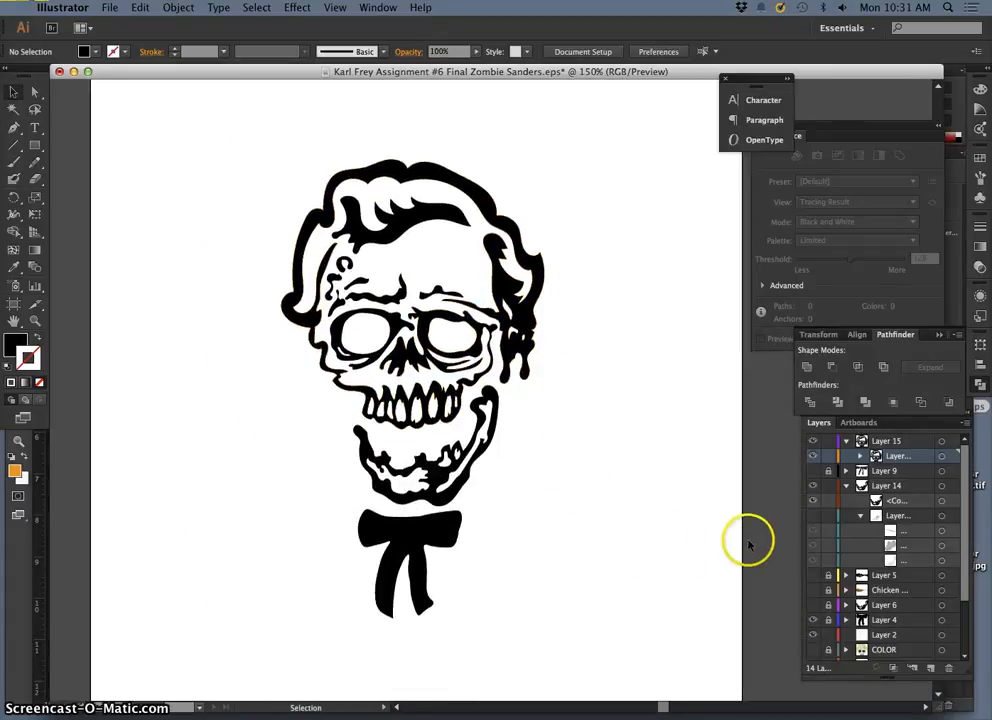
scroll(565, 420, "up", 3)
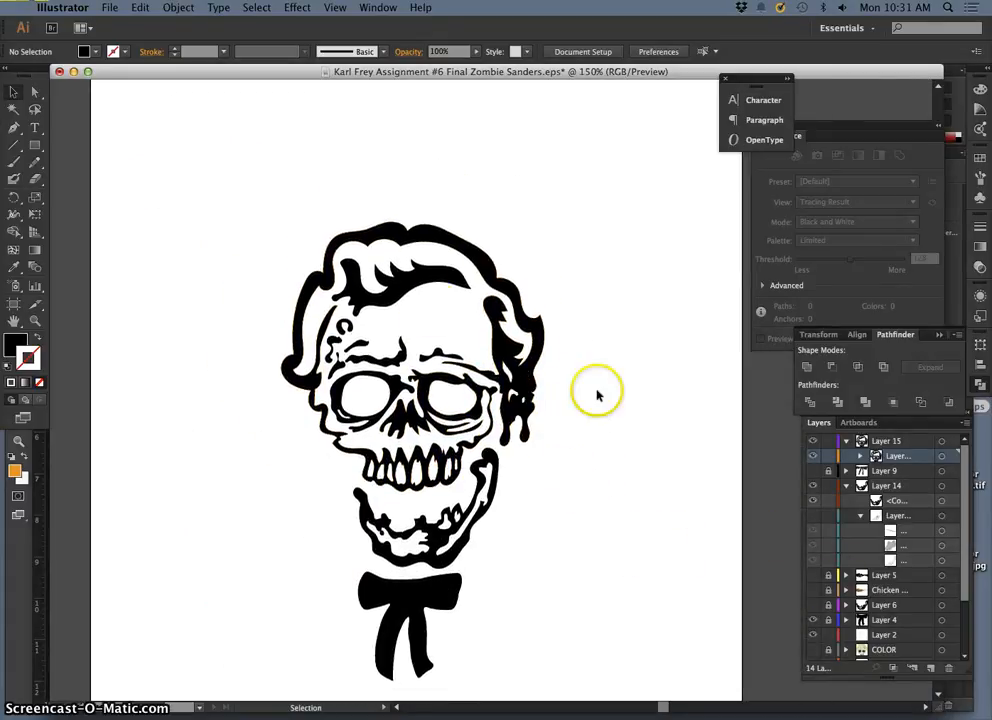
left_click(109, 7)
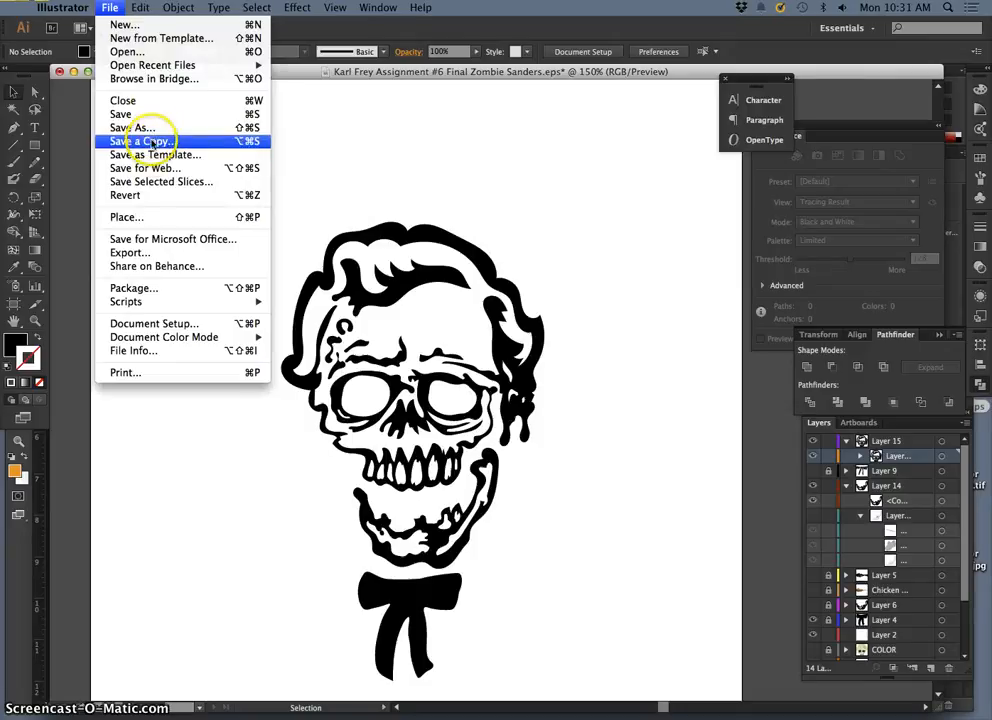
left_click(148, 131)
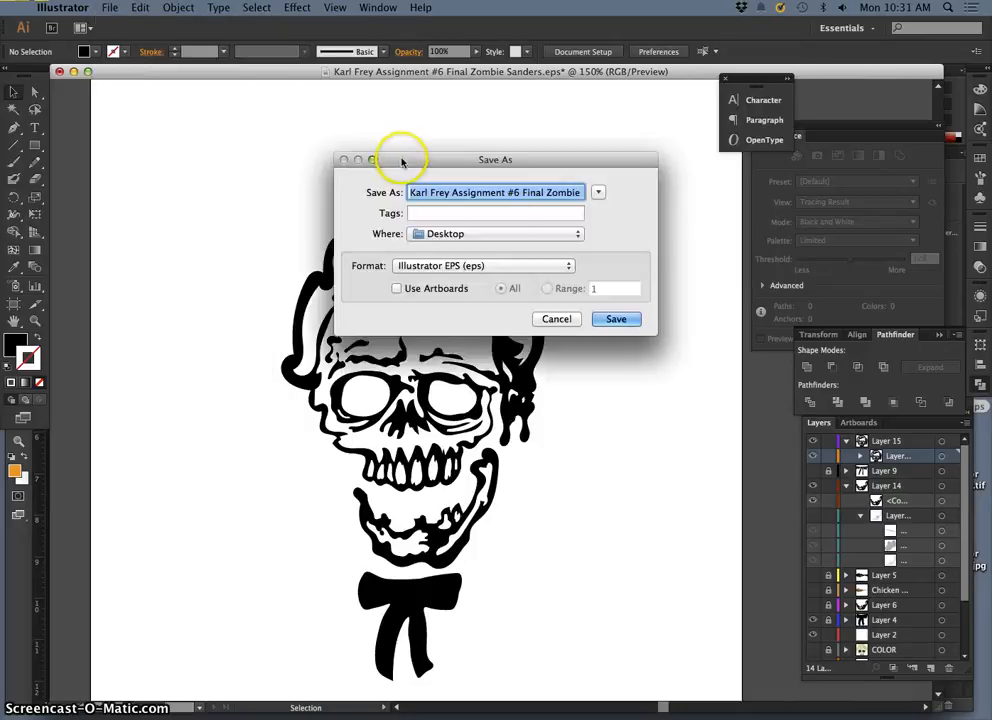
left_click(523, 193)
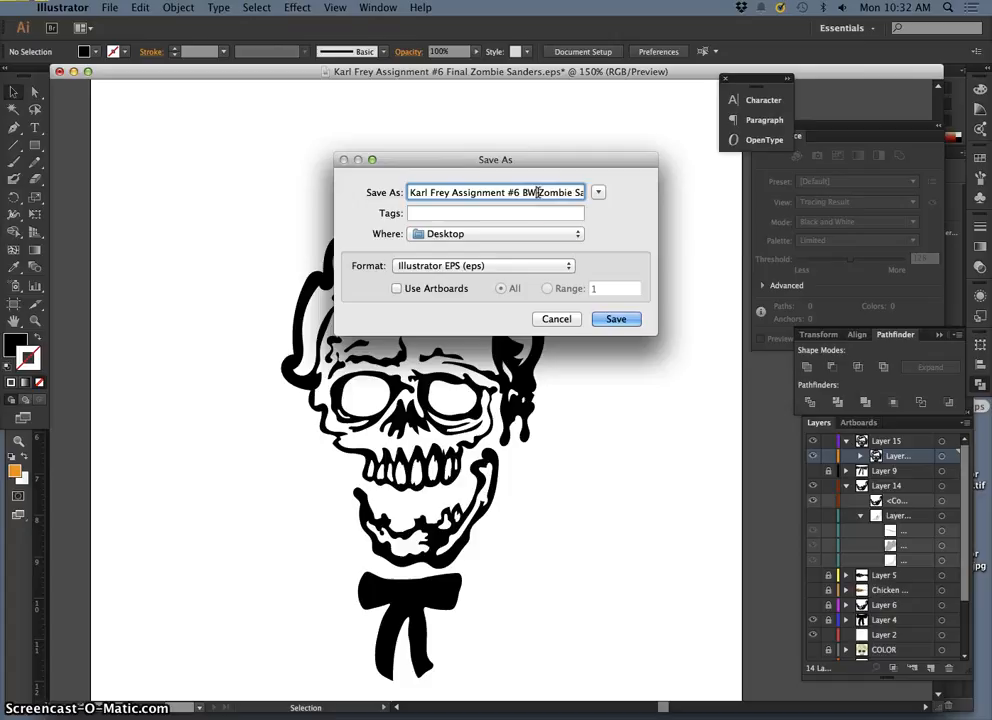
left_click_drag(577, 192, 612, 192)
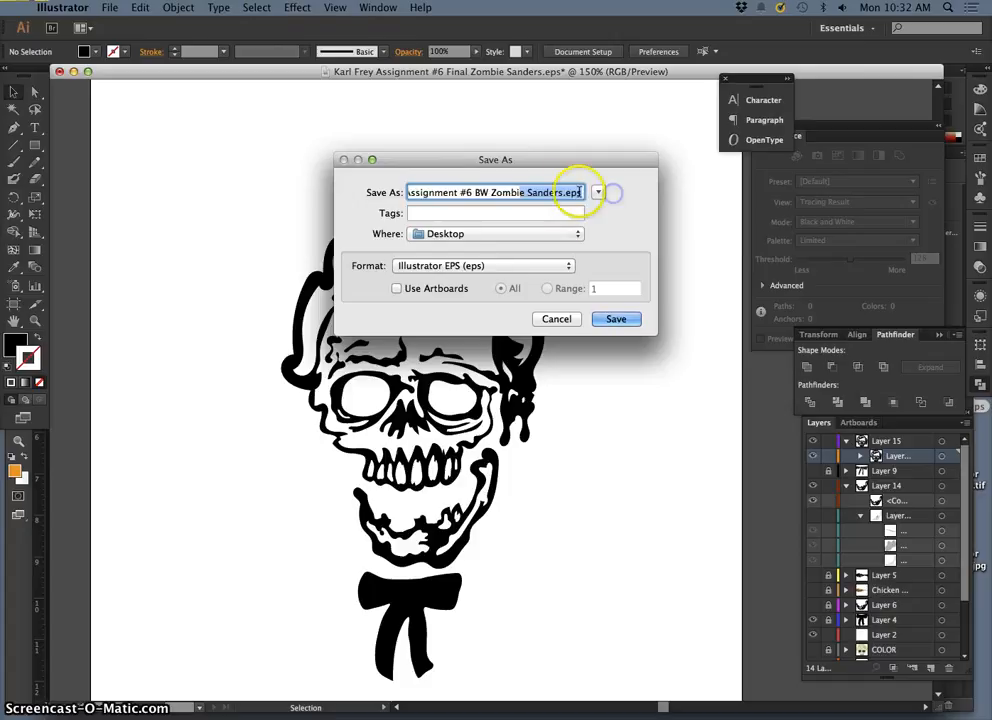
left_click(573, 194)
left_click(617, 319)
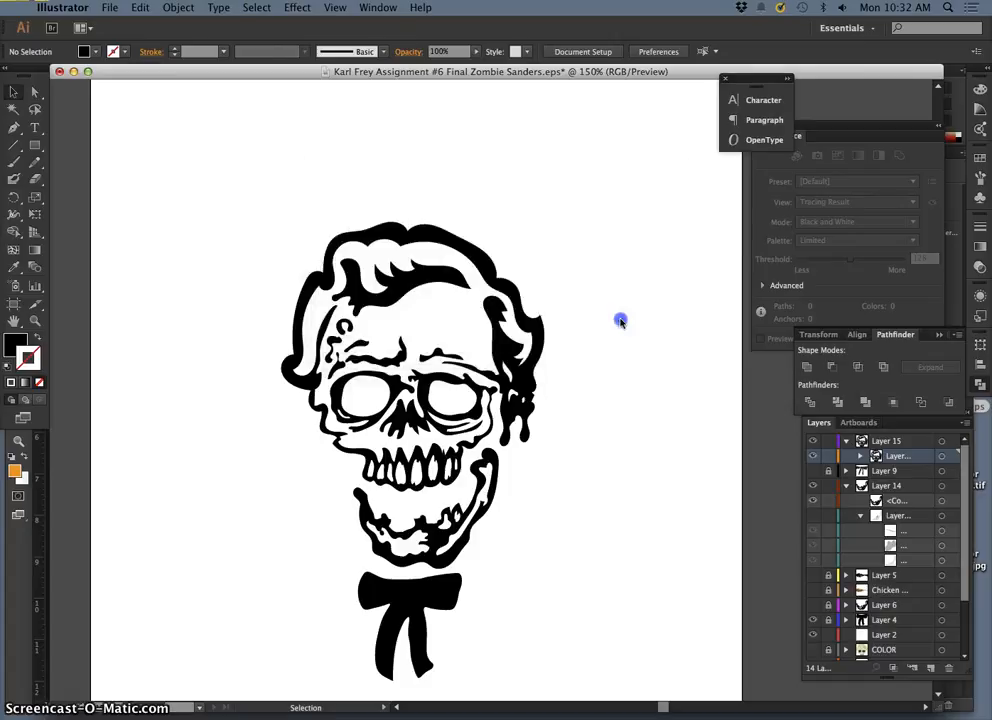
Step: Complete the EPS save of the BW Zombie Sanders artwork and close the document
left_click(293, 534)
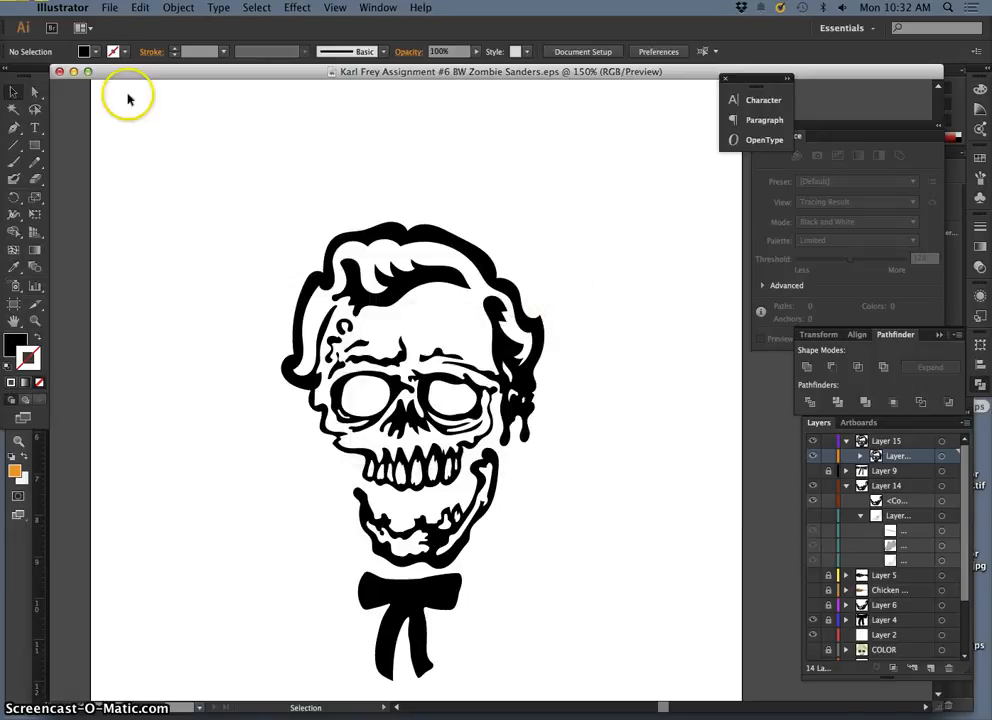
left_click(61, 71)
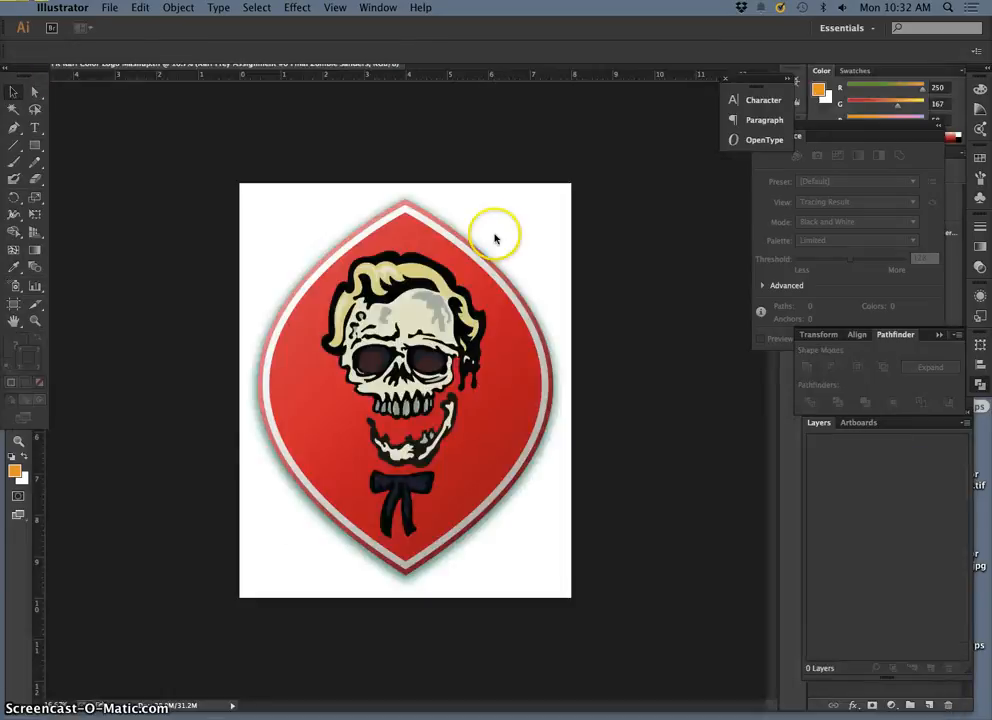
Step: Open the saved BW Zombie Sanders EPS from the desktop in Preview, inspect its linework up close around the teeth, and close it
key("F11")
left_click_drag(950, 603, 847, 418)
double_click(847, 416)
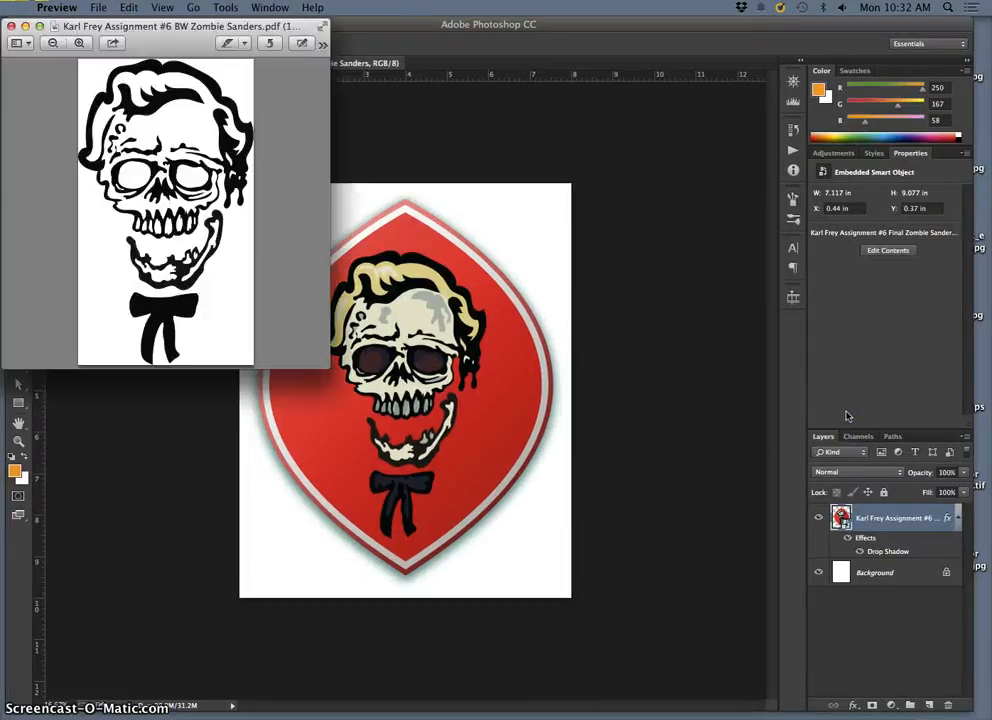
scroll(190, 140, "up", 5)
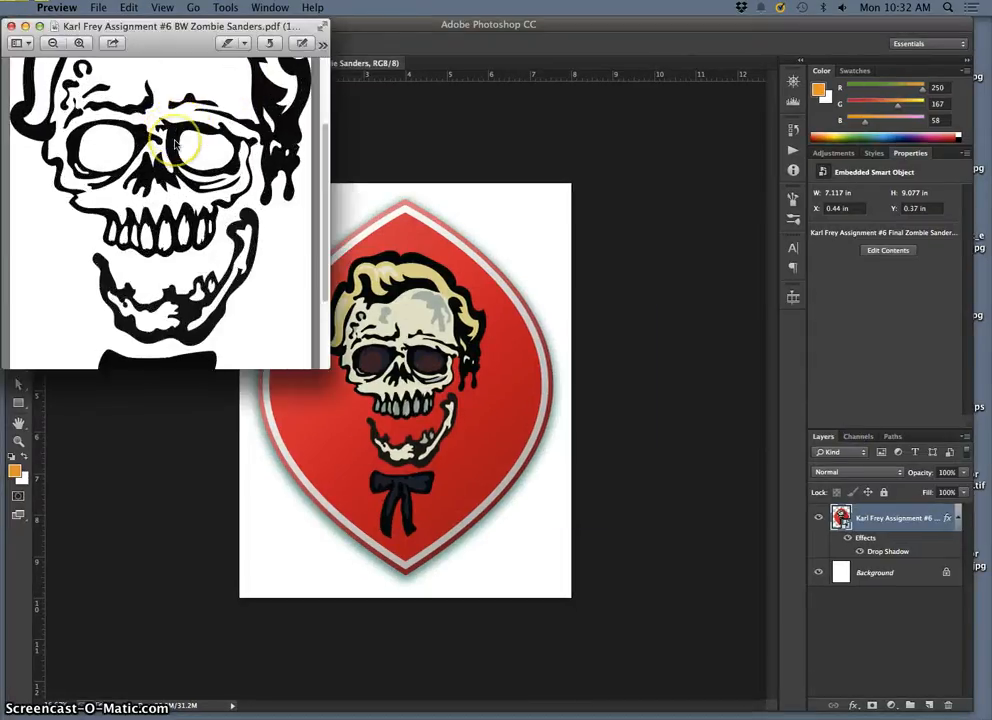
scroll(176, 143, "up", 6)
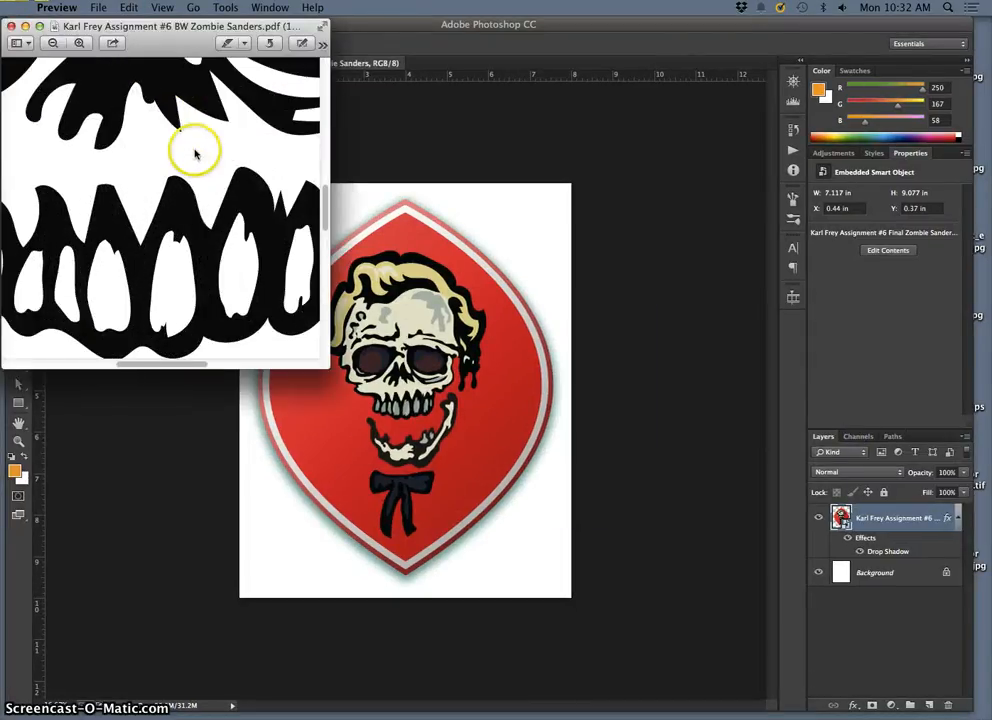
scroll(196, 152, "up", 3)
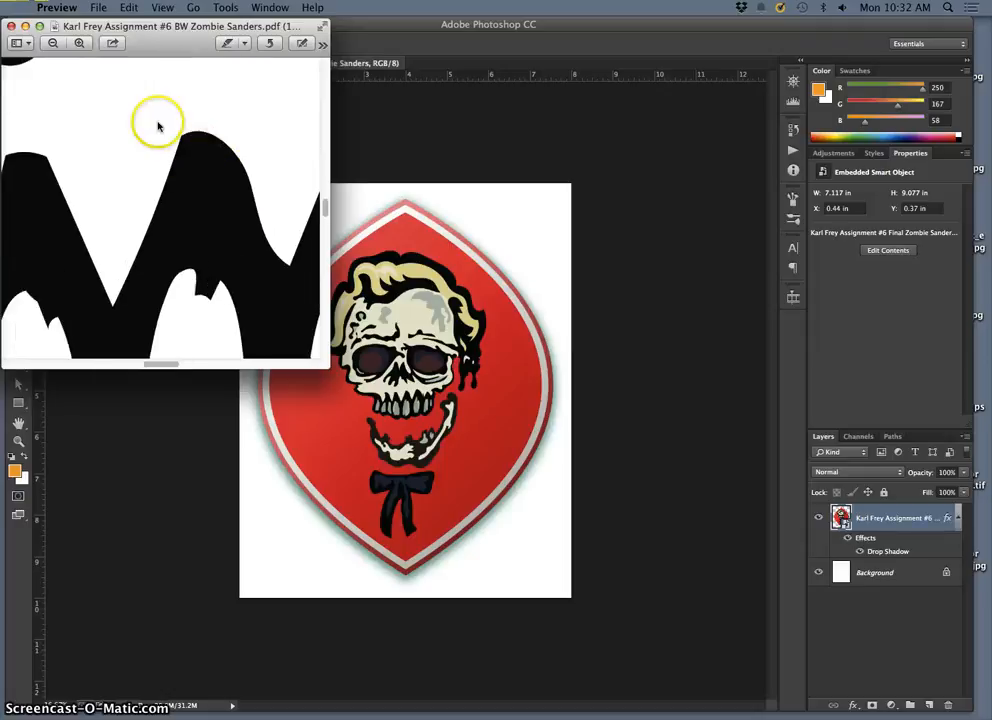
left_click(11, 25)
Step: Place the BW Zombie Sanders EPS into the color logo mashup TIFF in Photoshop and enlarge it to about 5.27 by 9.19 in
key("F11")
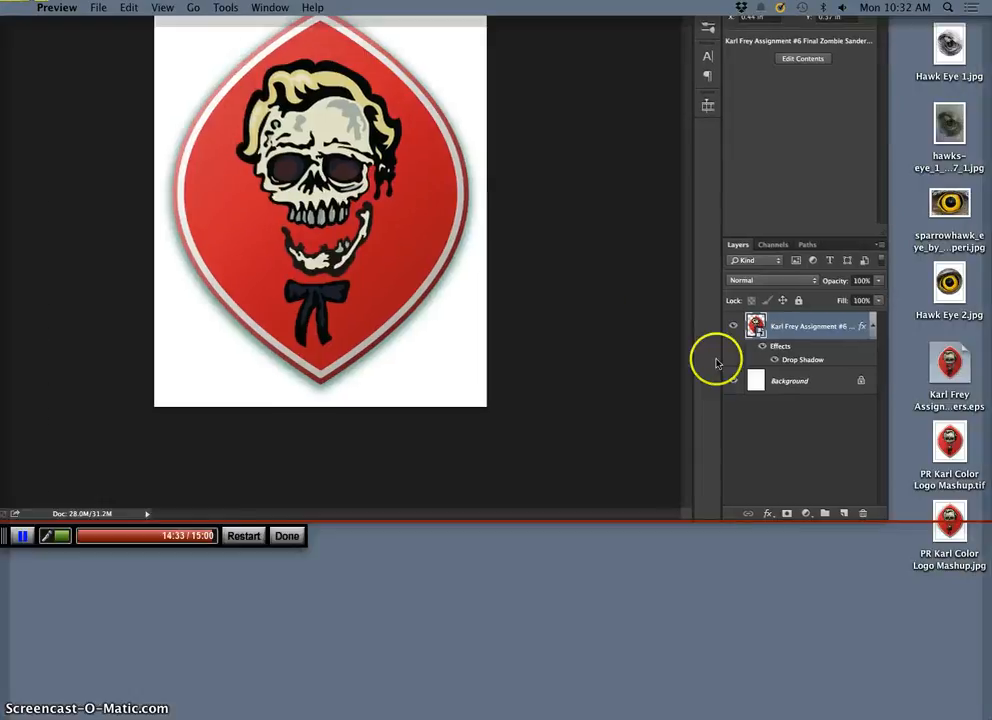
key("F11")
left_click_drag(844, 410, 455, 395)
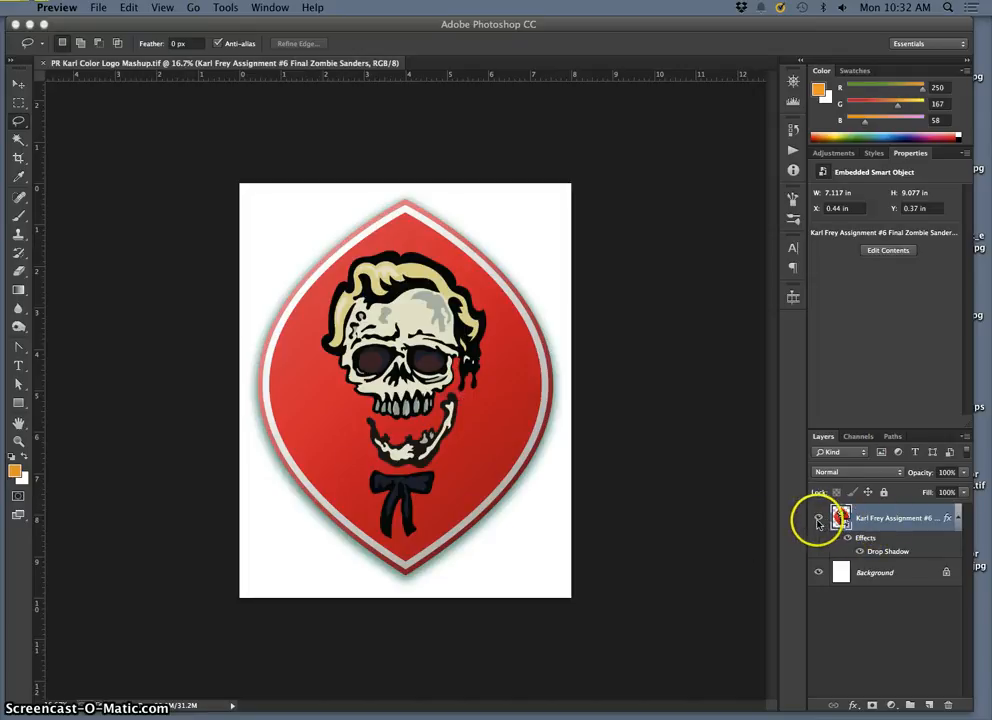
key("F11")
left_click_drag(841, 405, 312, 284)
key("F11")
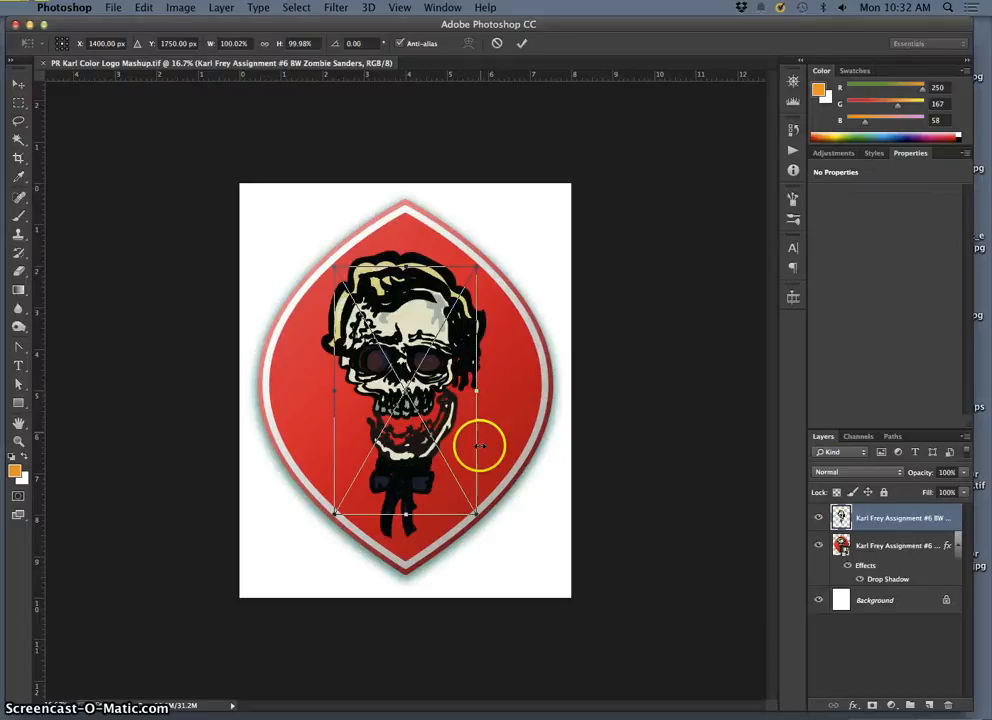
left_click_drag(474, 512, 518, 575)
double_click(434, 394)
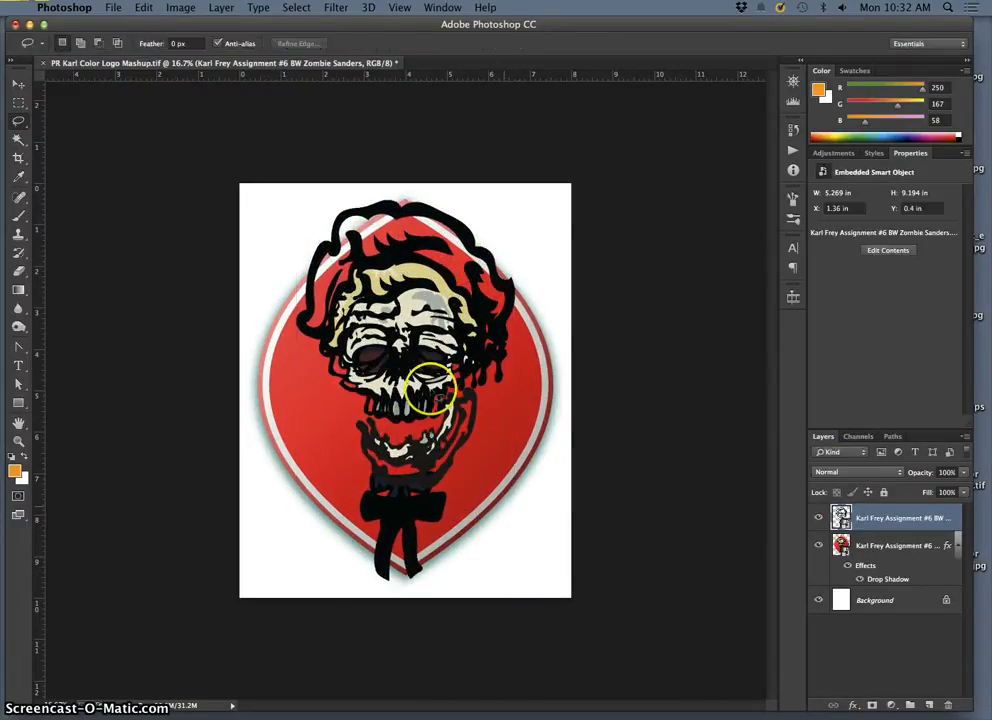
Step: Hide the color Zombie Sanders layer and enable a Drop Shadow on the placed BW Zombie Sanders layer
left_click(818, 546)
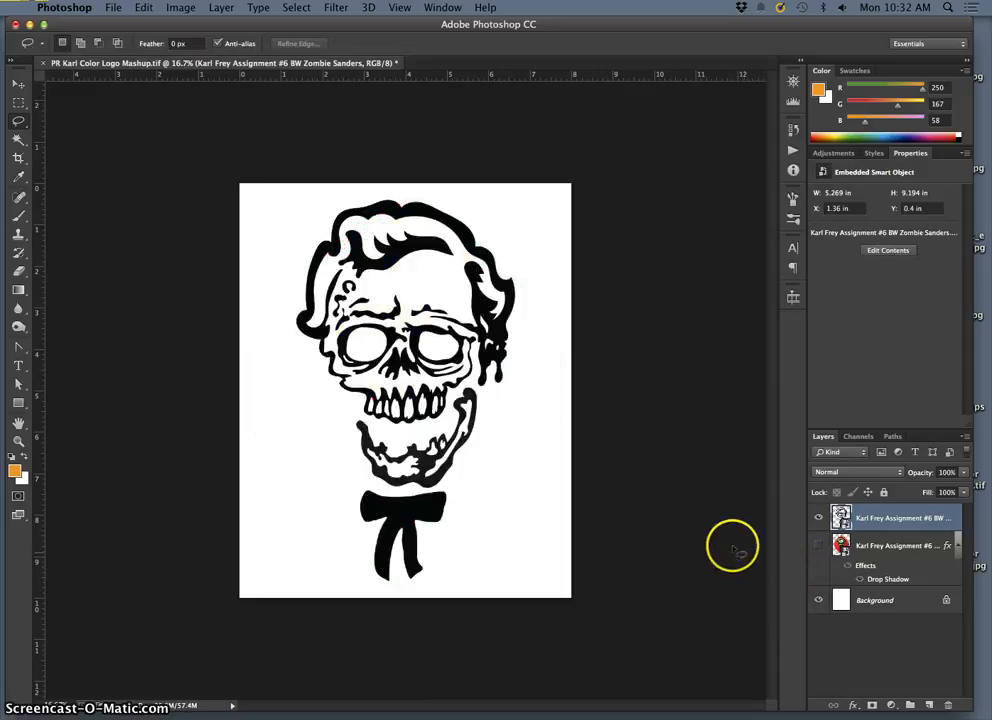
double_click(862, 530)
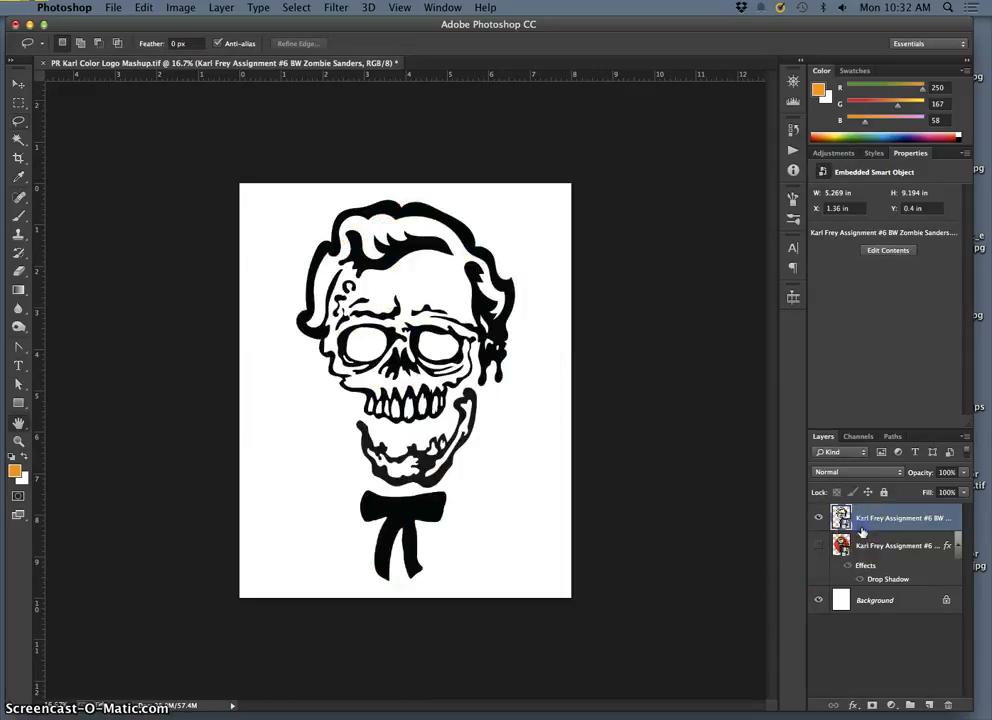
left_click(574, 300)
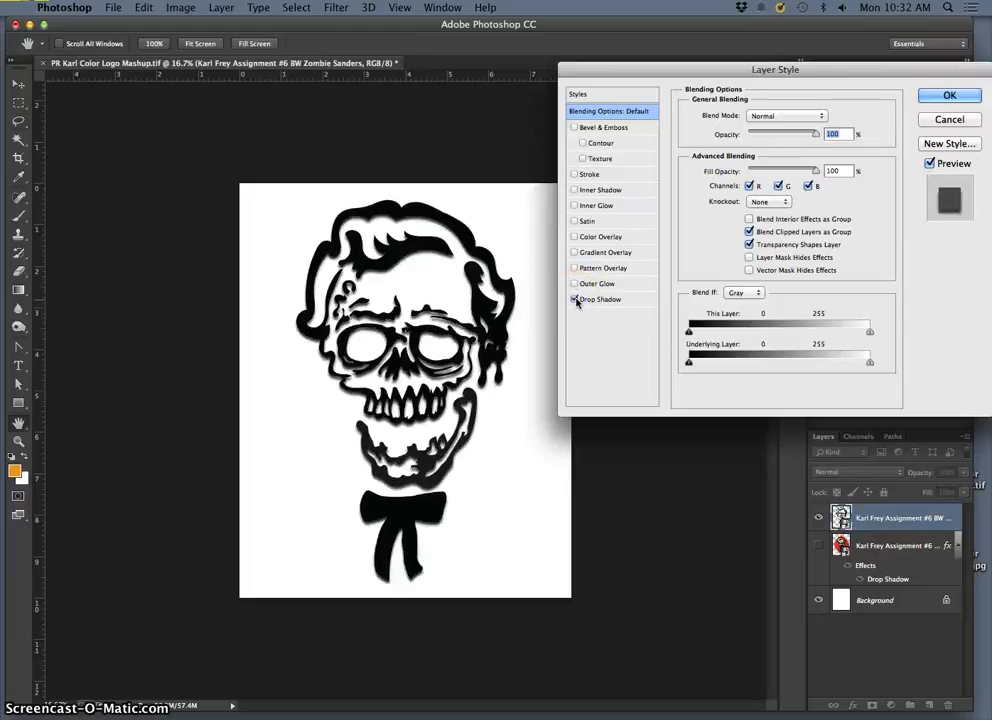